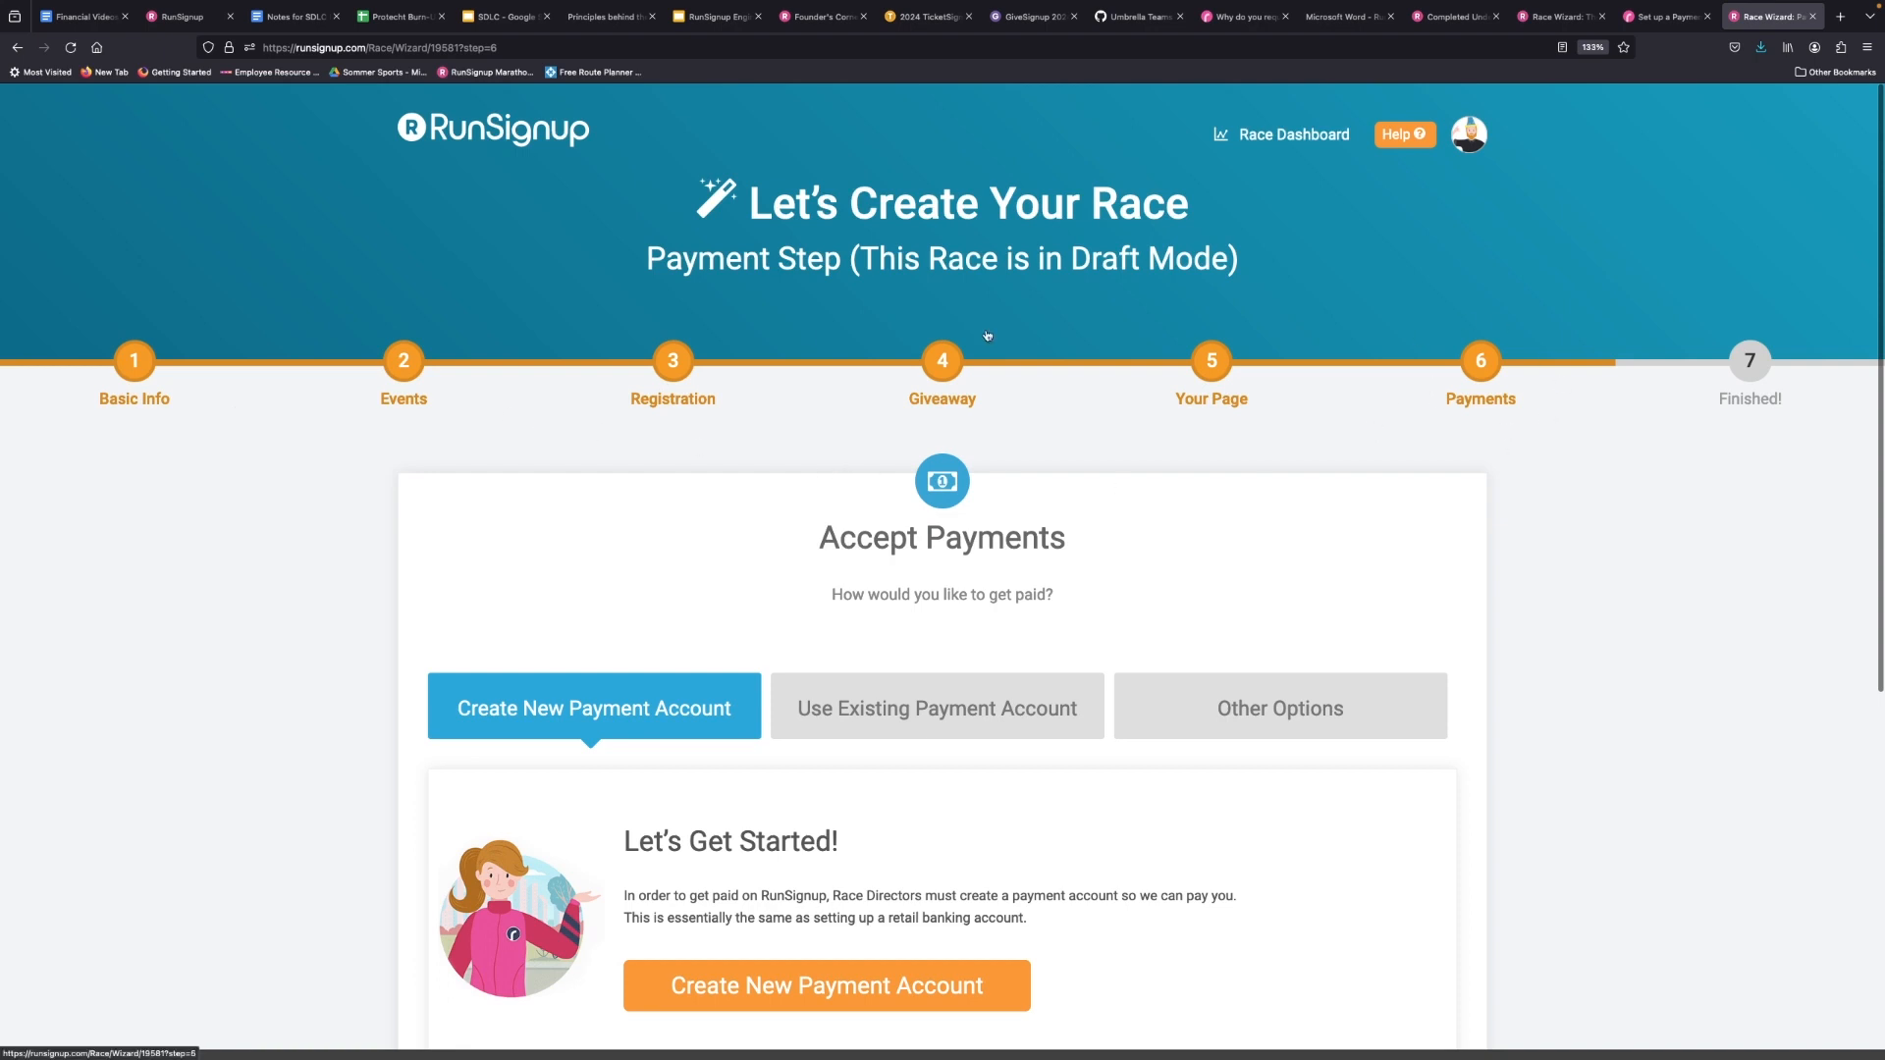
# - Start creating a new payment account from the race's payment step
pyautogui.scroll(-2, 580, 469)
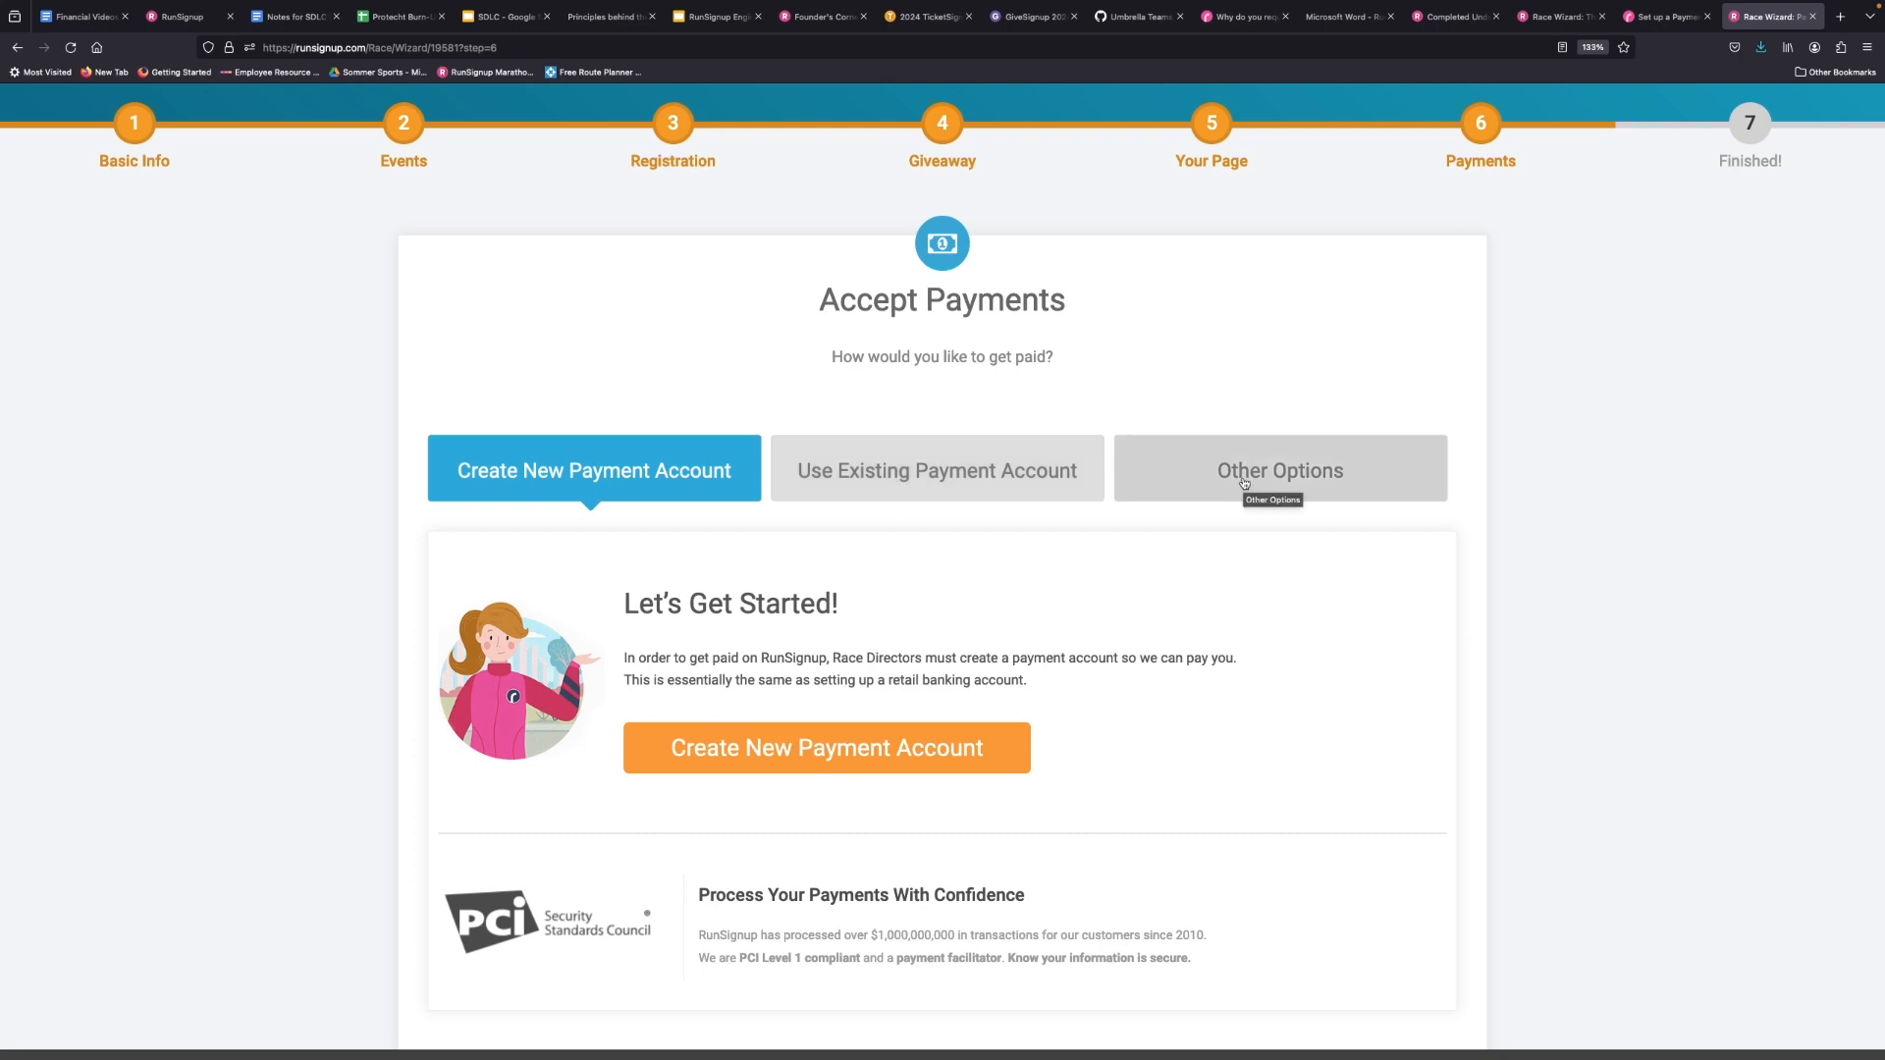
pyautogui.scroll(-1, 1244, 483)
pyautogui.click(869, 698)
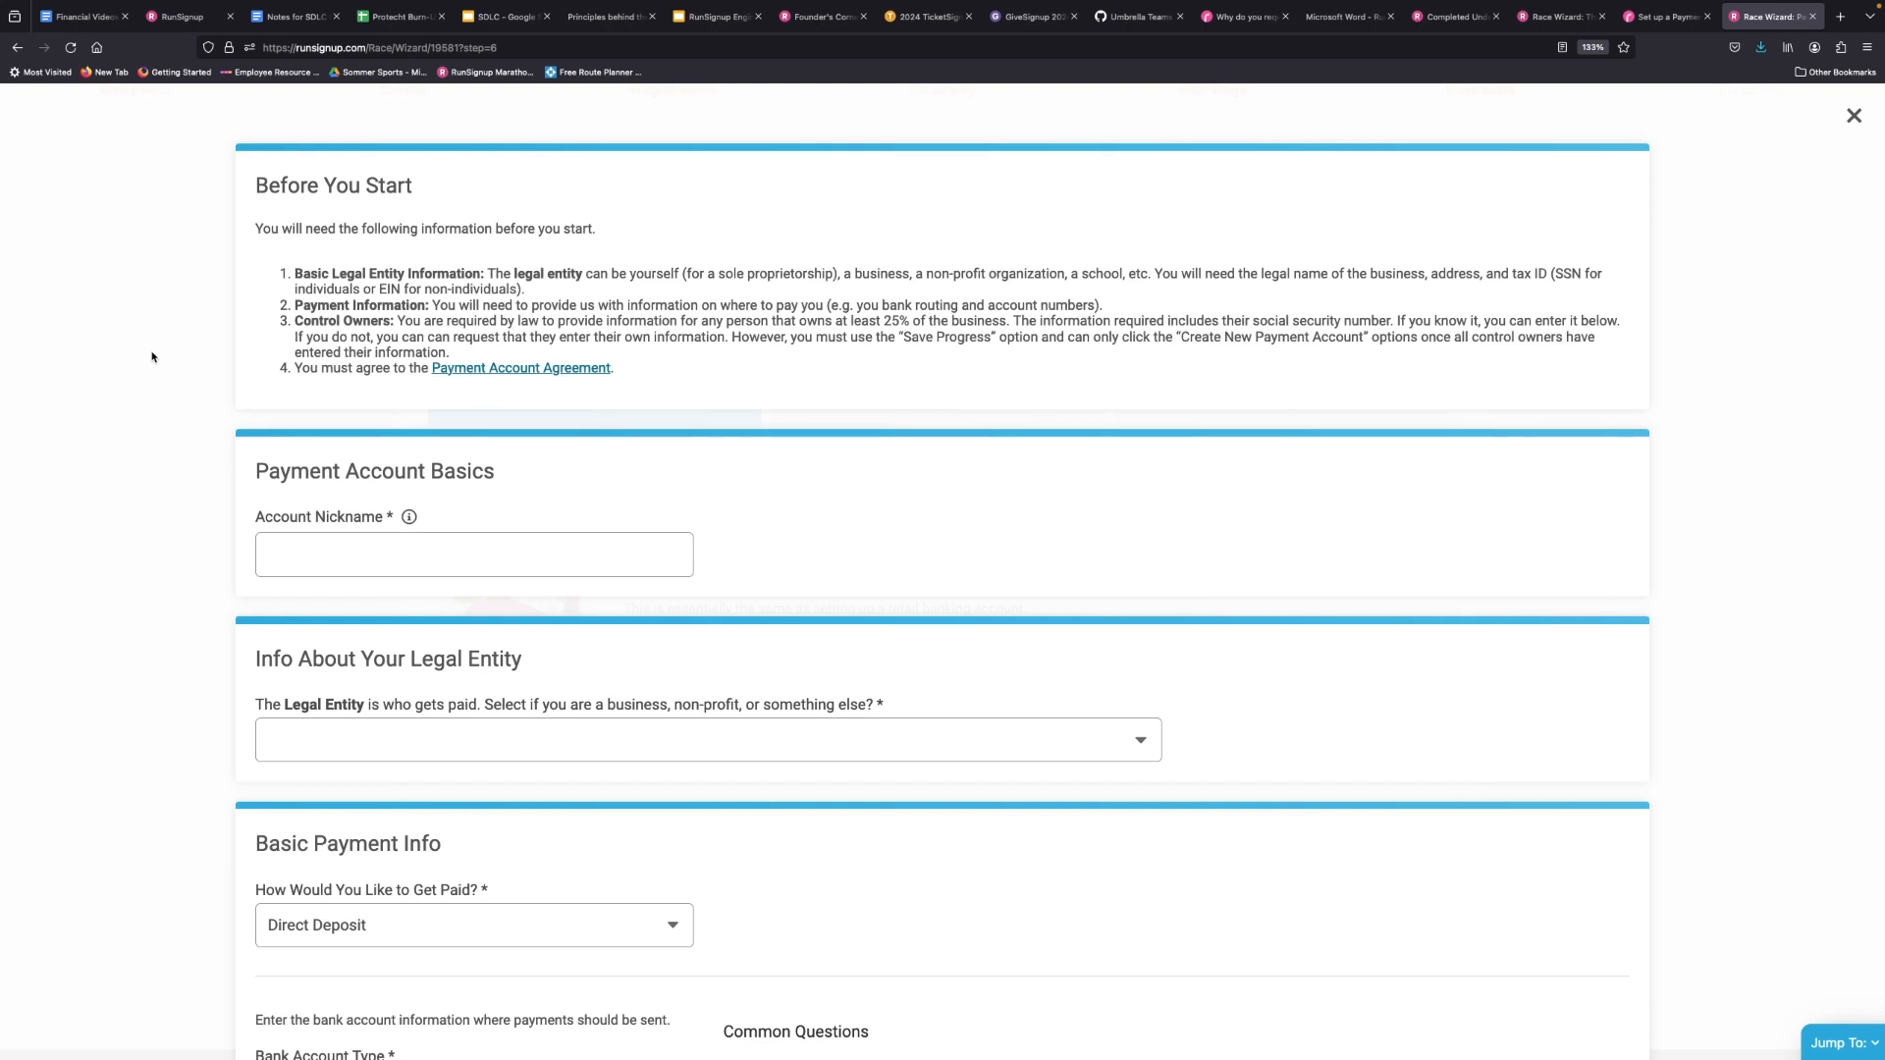
# - Read the Before You Start requirements on legal entity, payment information and control owners, and open the Payment Account Agreement
pyautogui.moveTo(293, 273); pyautogui.dragTo(547, 292)
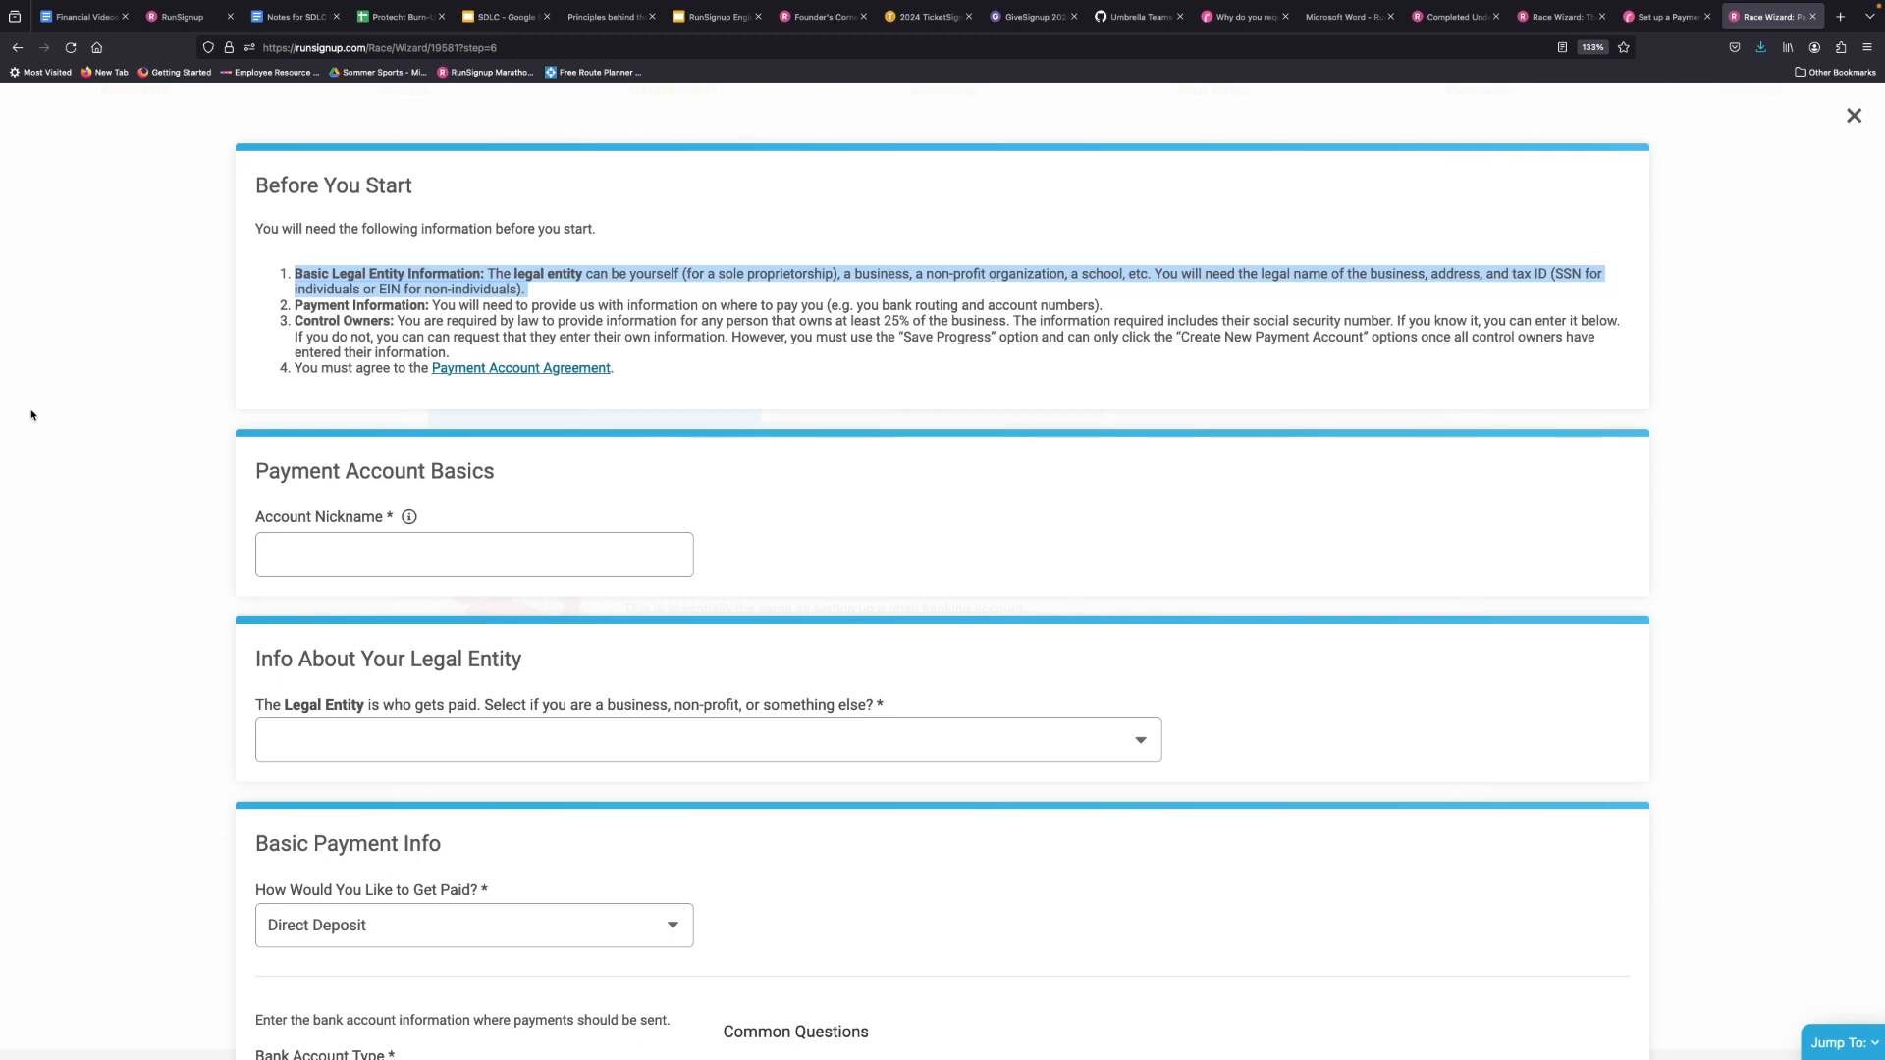
pyautogui.tripleClick(294, 303)
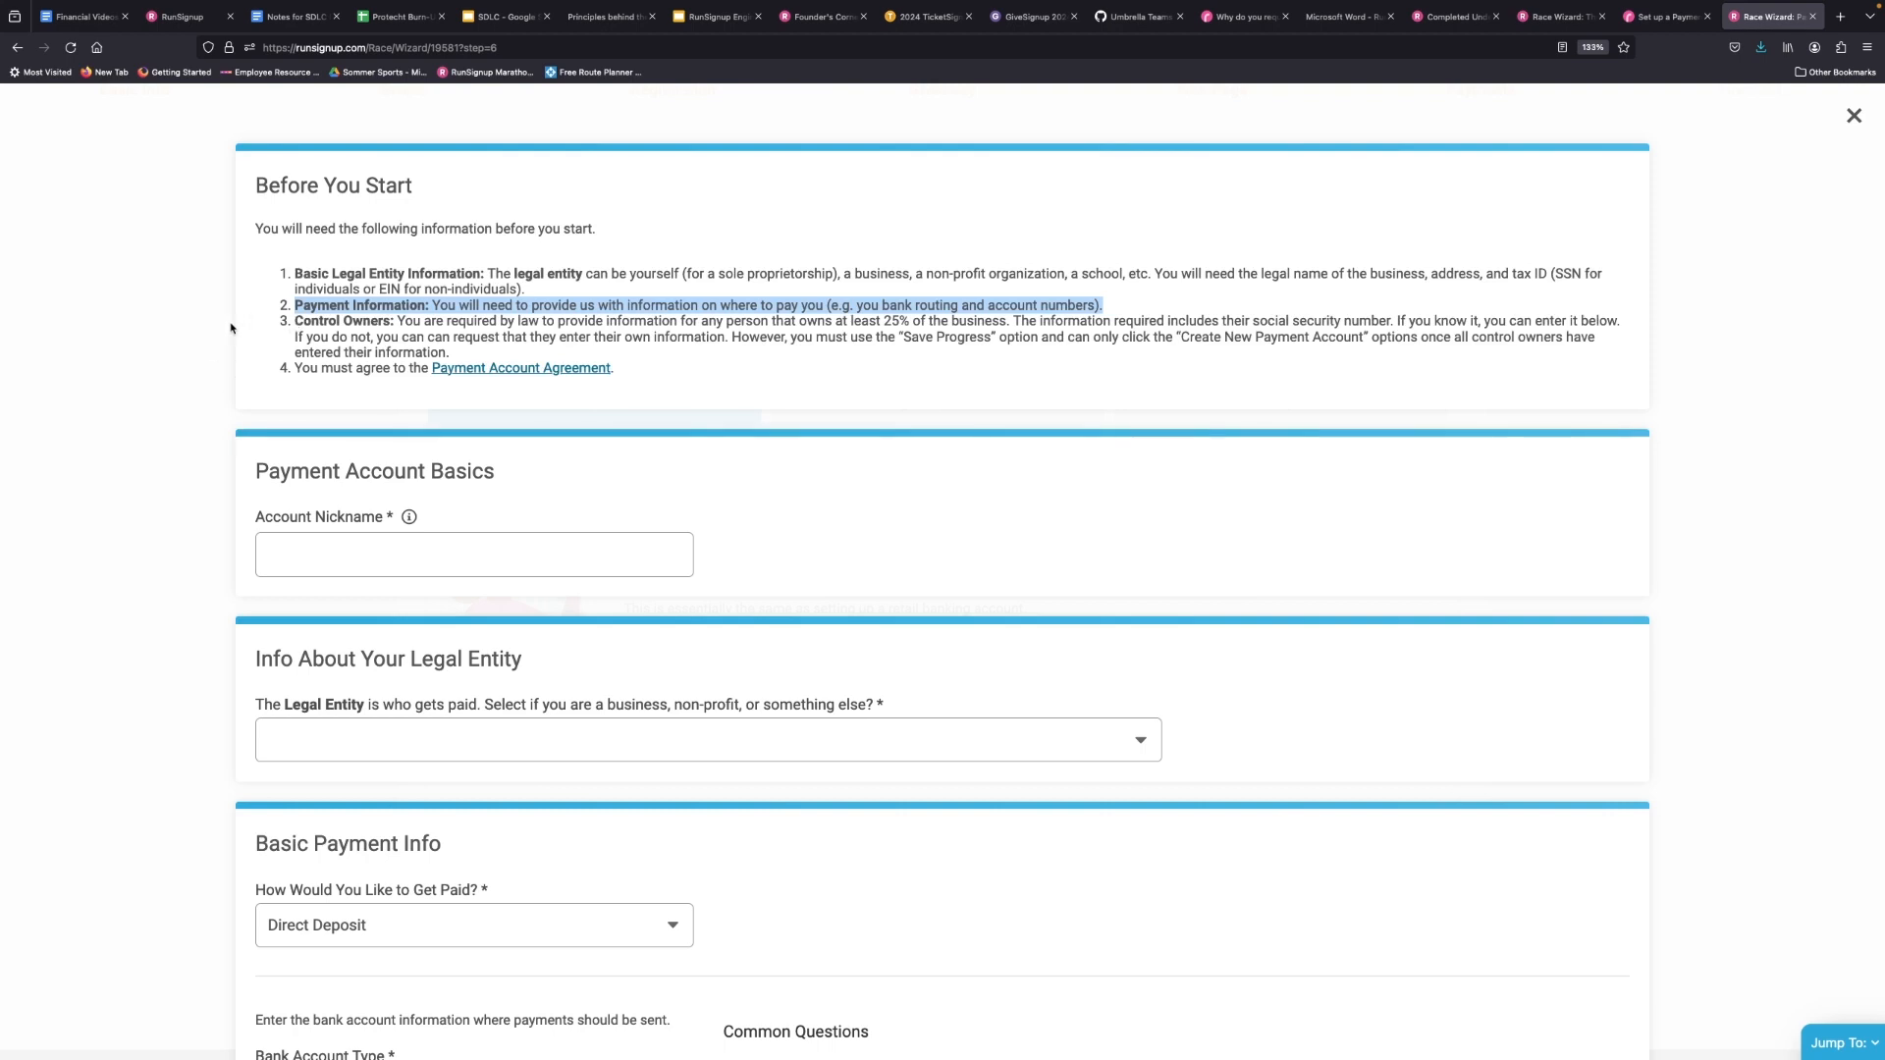
pyautogui.tripleClick(482, 357)
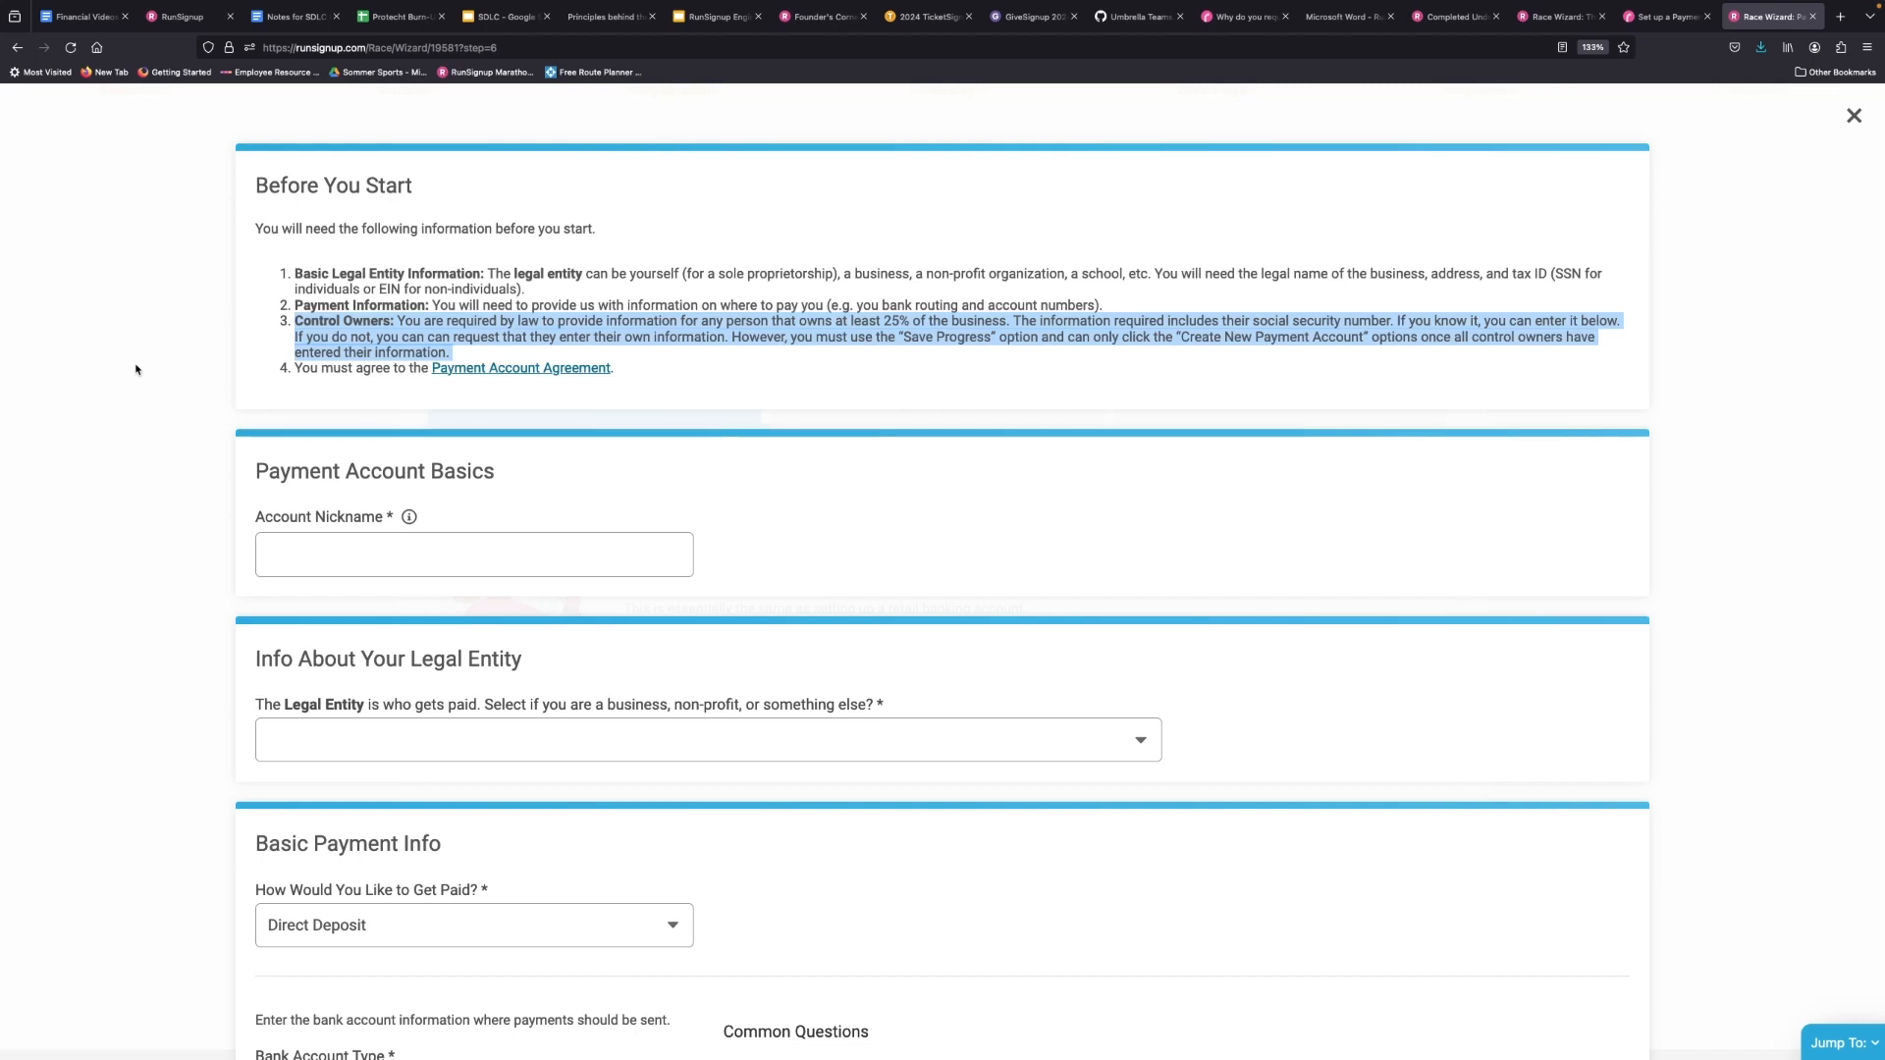
pyautogui.moveTo(135, 369); pyautogui.dragTo(453, 411)
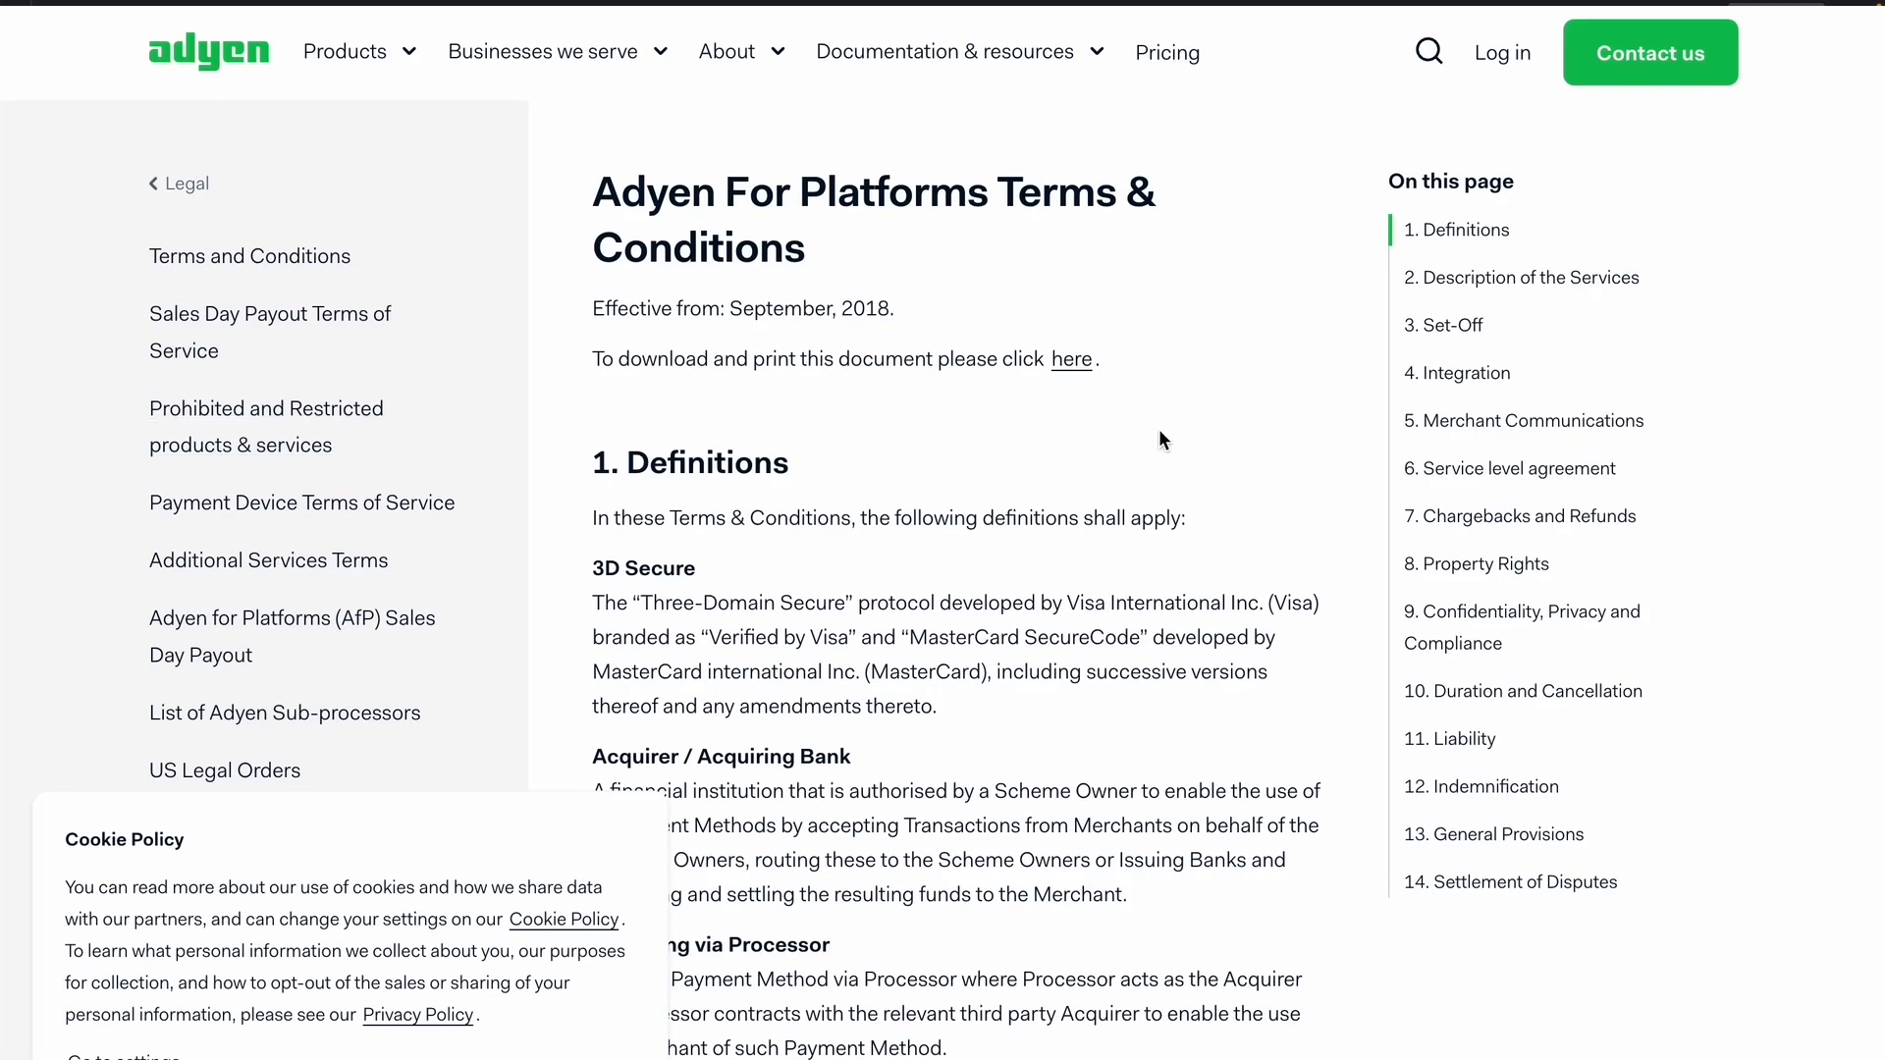
# - Enter a nickname for the payment account in the account basics
pyautogui.scroll(-15, 1158, 428)
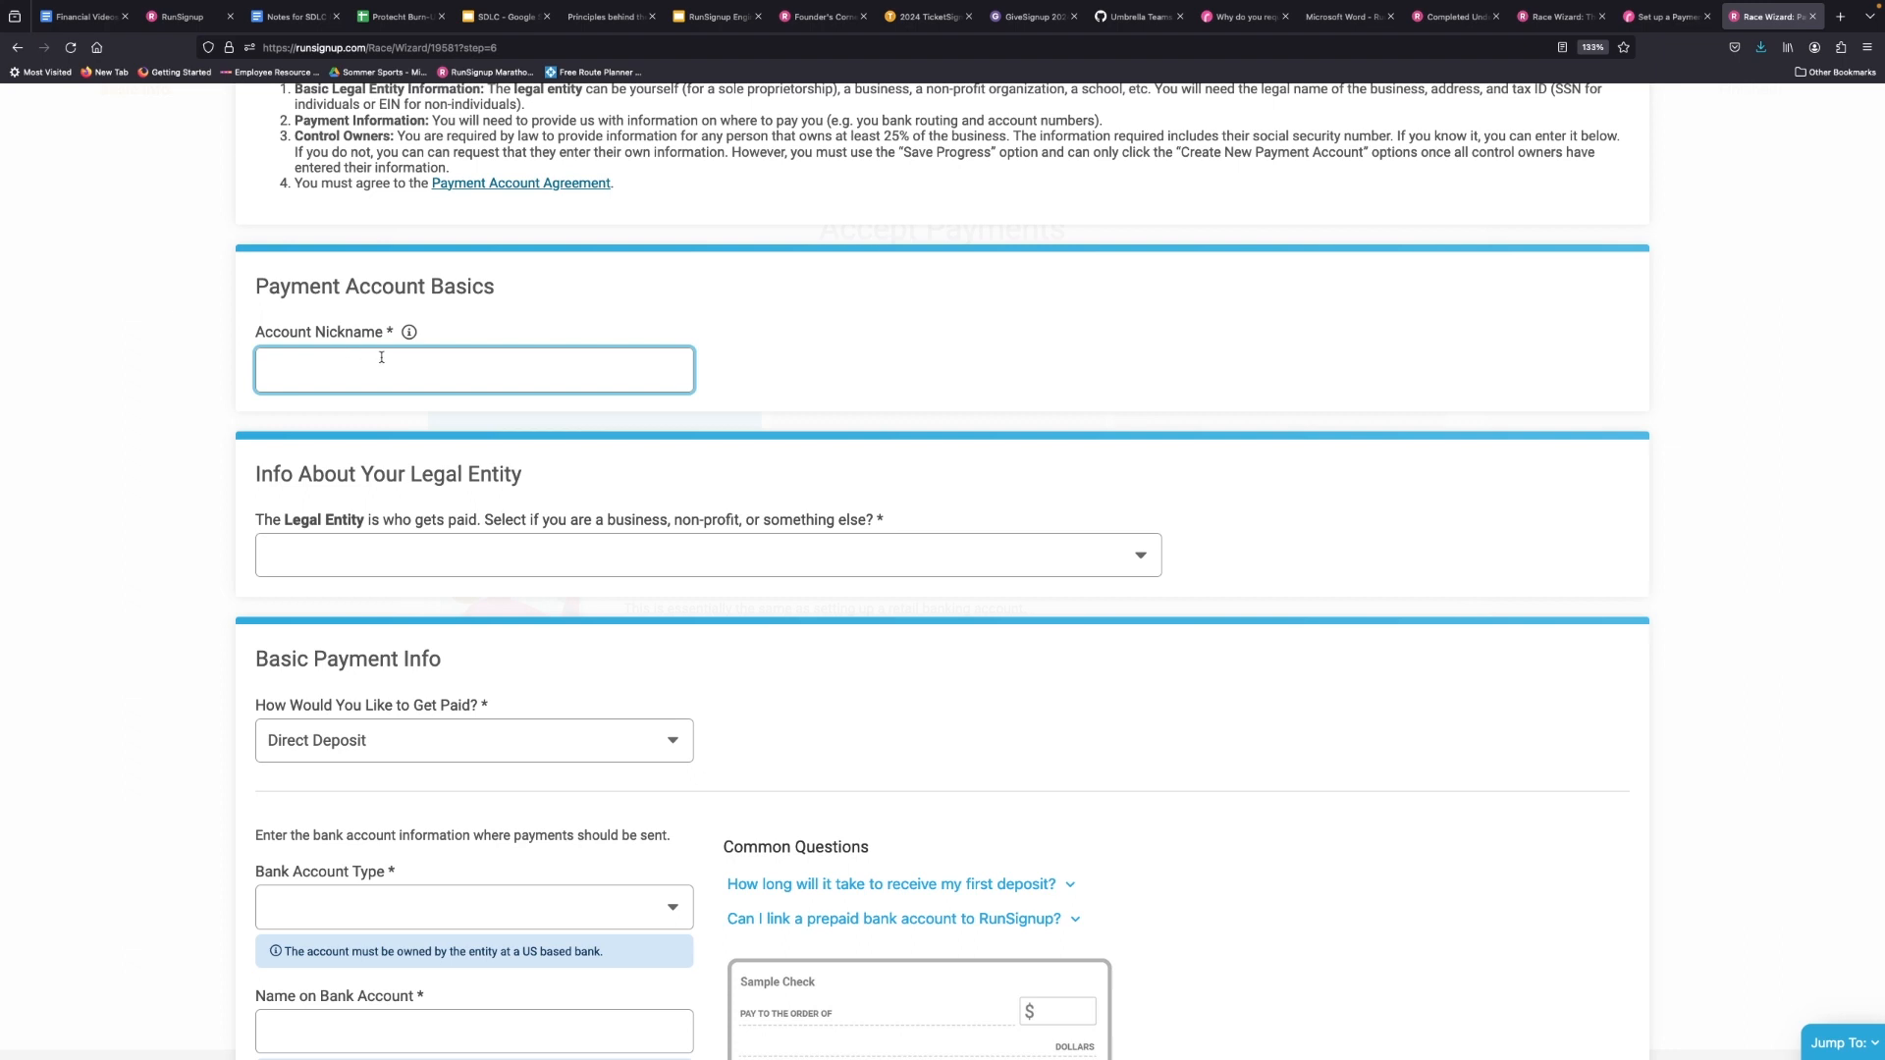
pyautogui.moveTo(413, 335)
pyautogui.write('PhilAndAndrewsPaymentAccount')
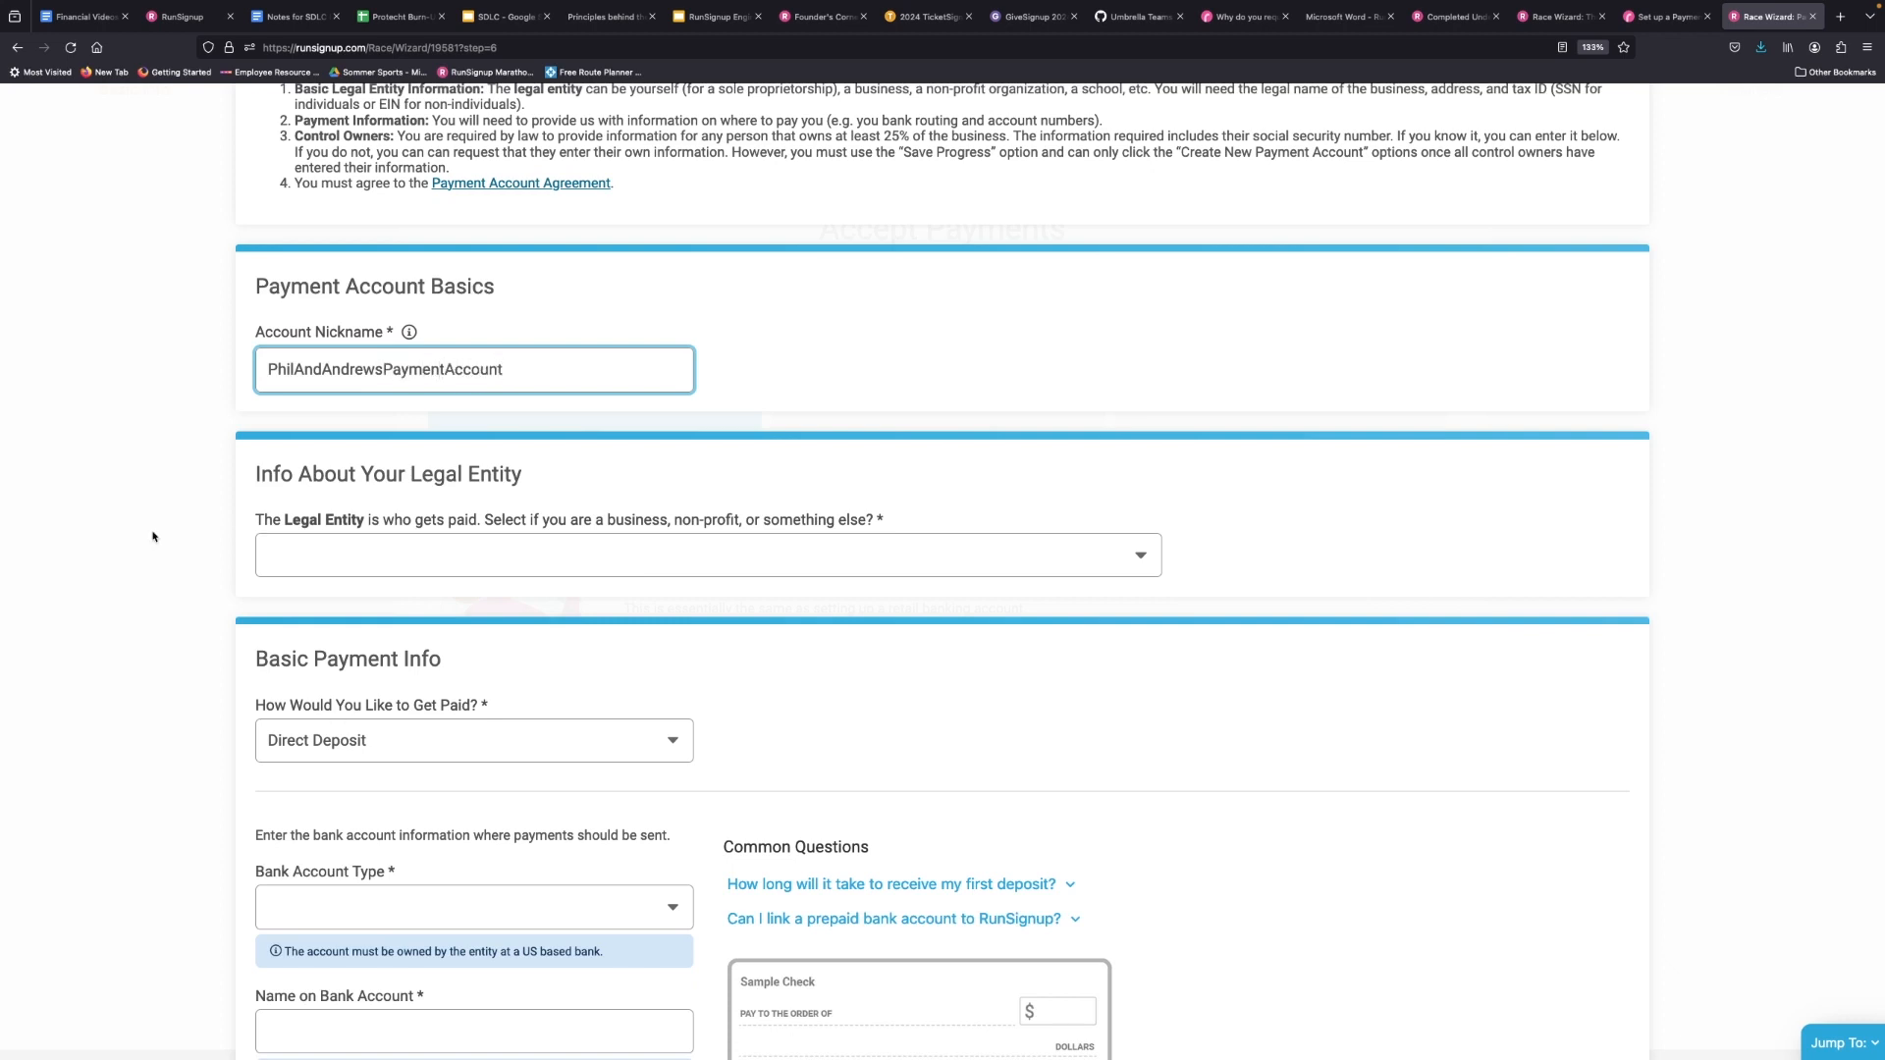
# - Look through the legal entity types and set the entity to 501c or Other Non-Profit Organization
pyautogui.scroll(-2, 152, 537)
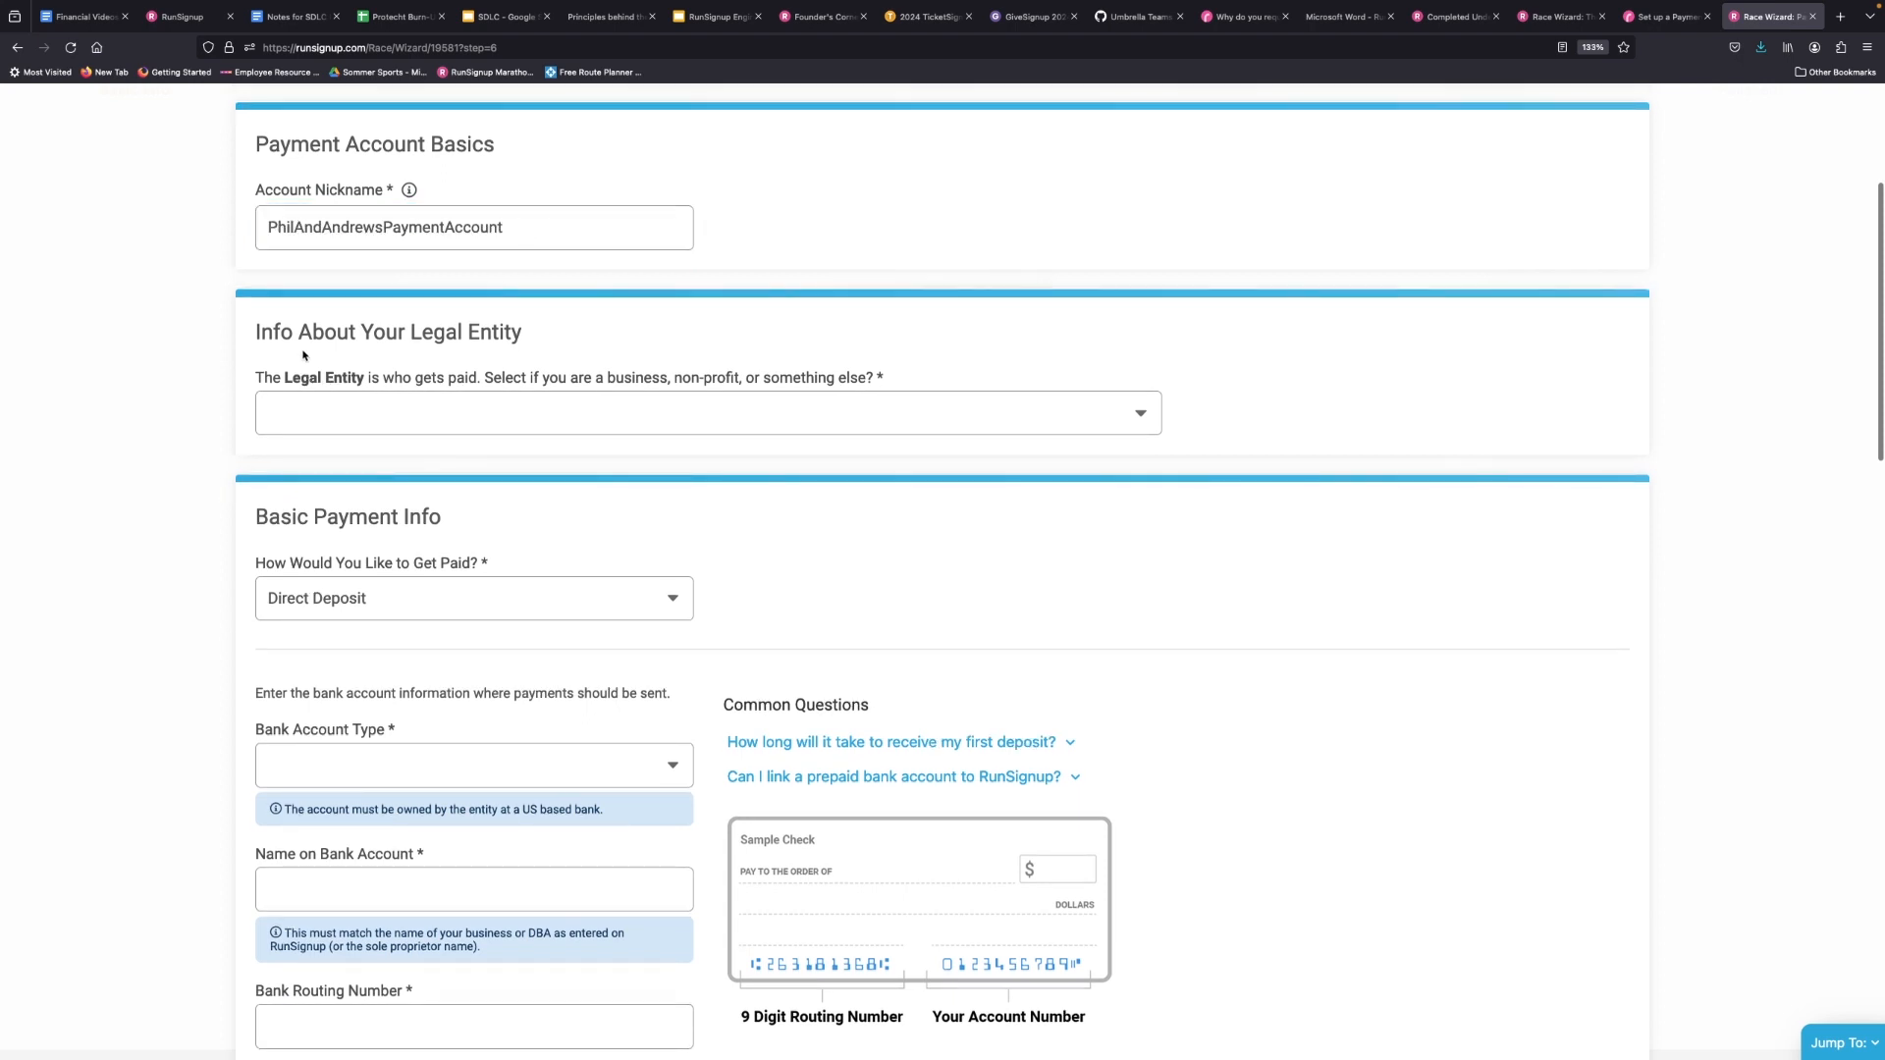
pyautogui.click(390, 430)
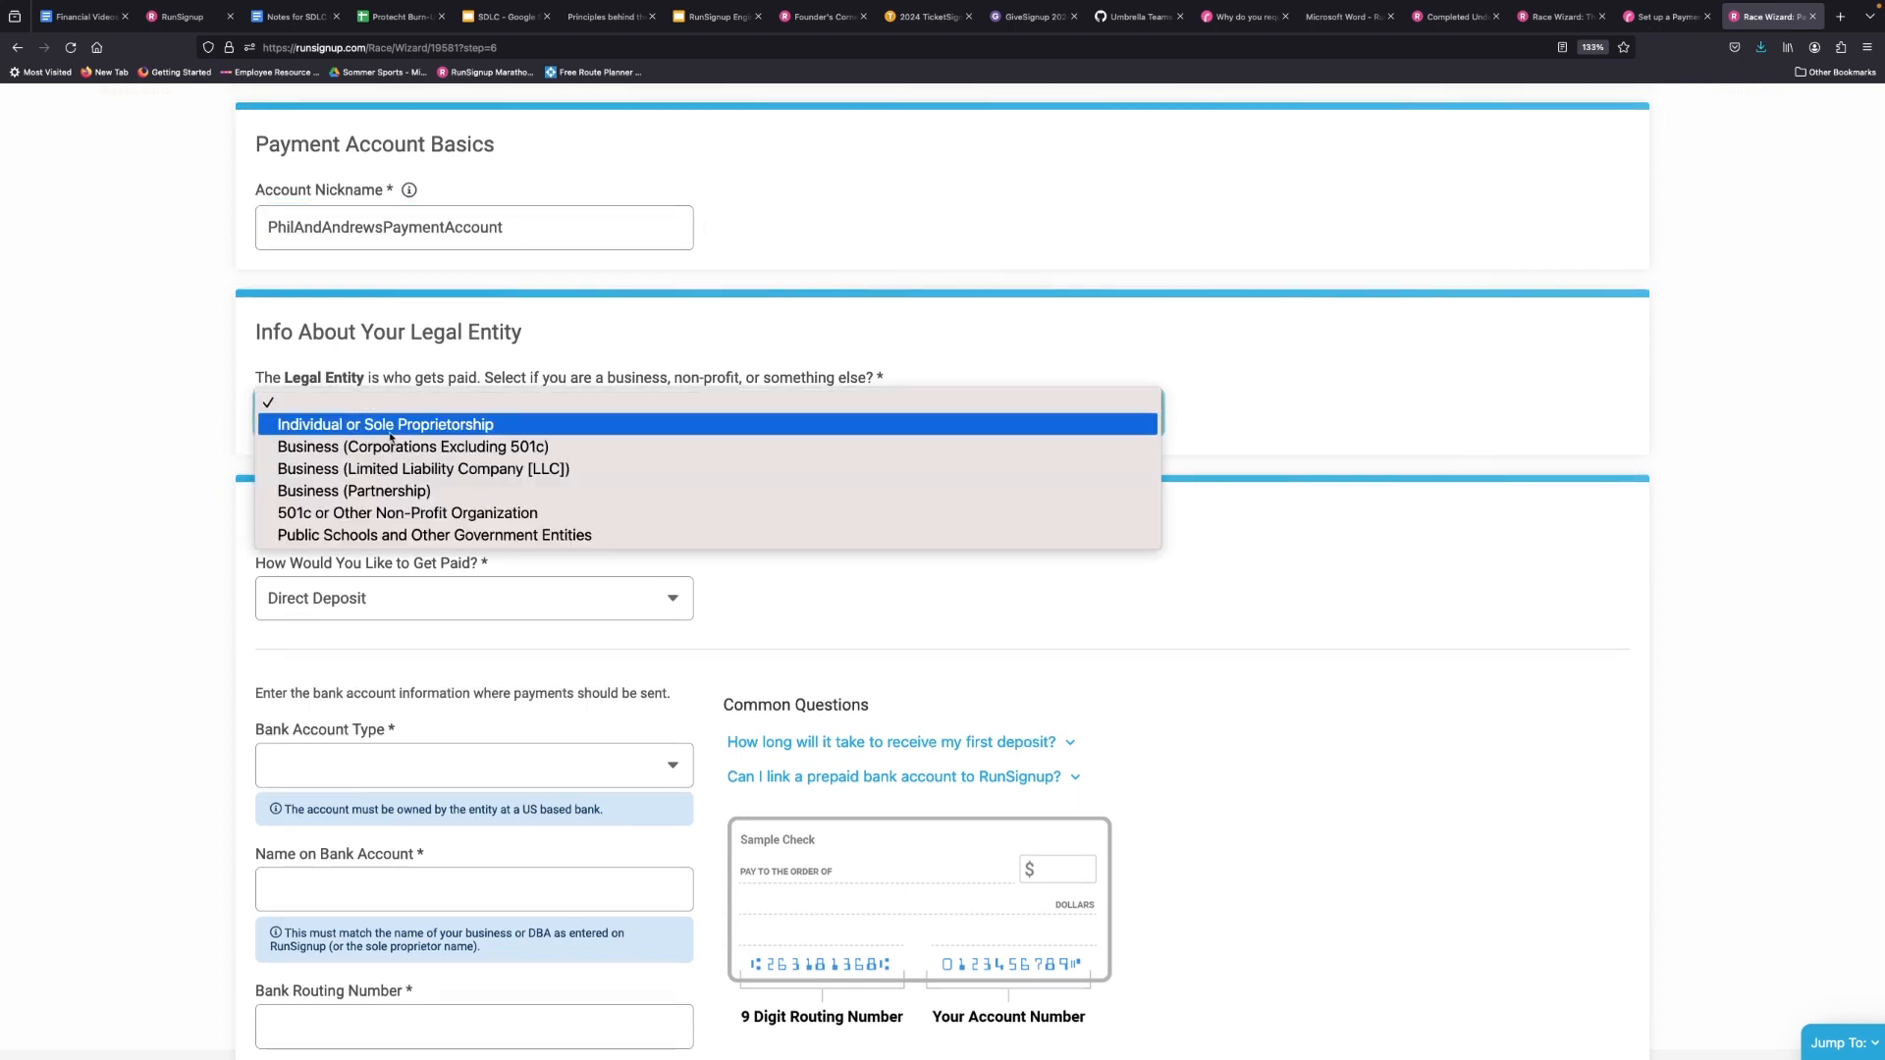
pyautogui.press('Escape')
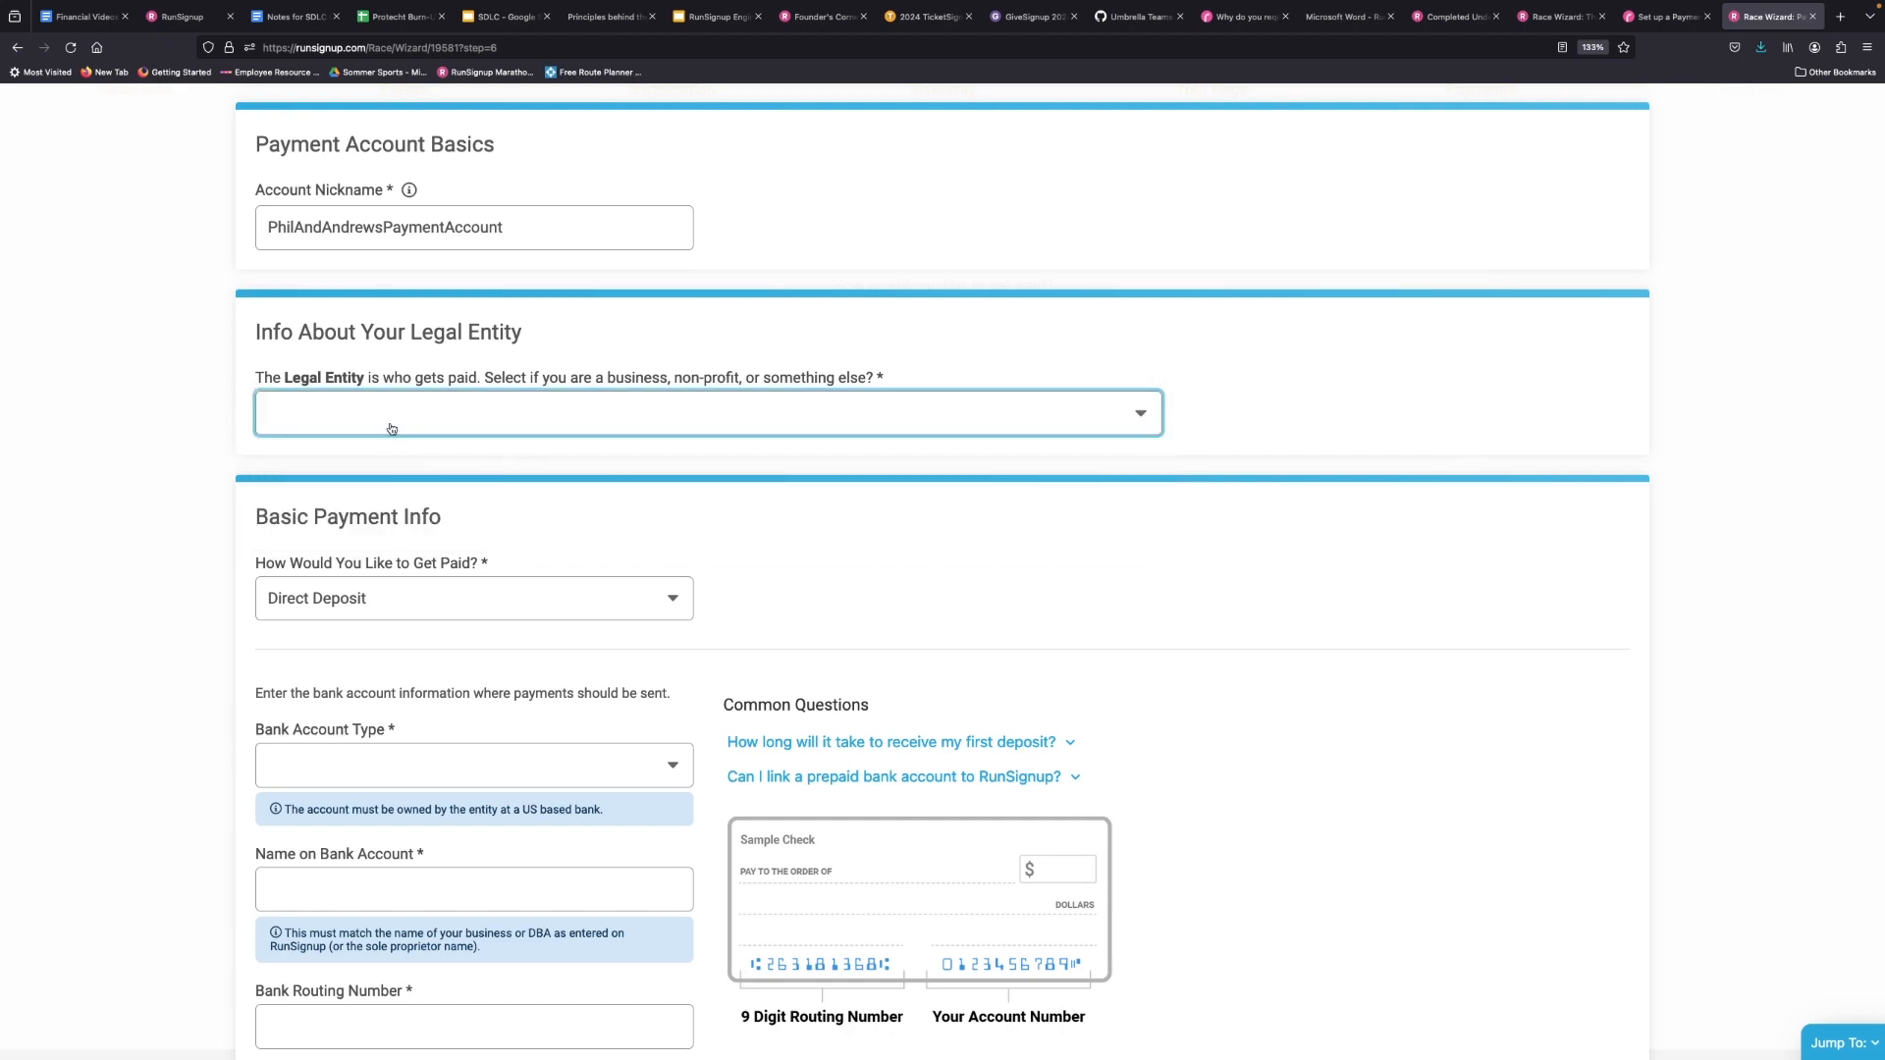
pyautogui.click(336, 412)
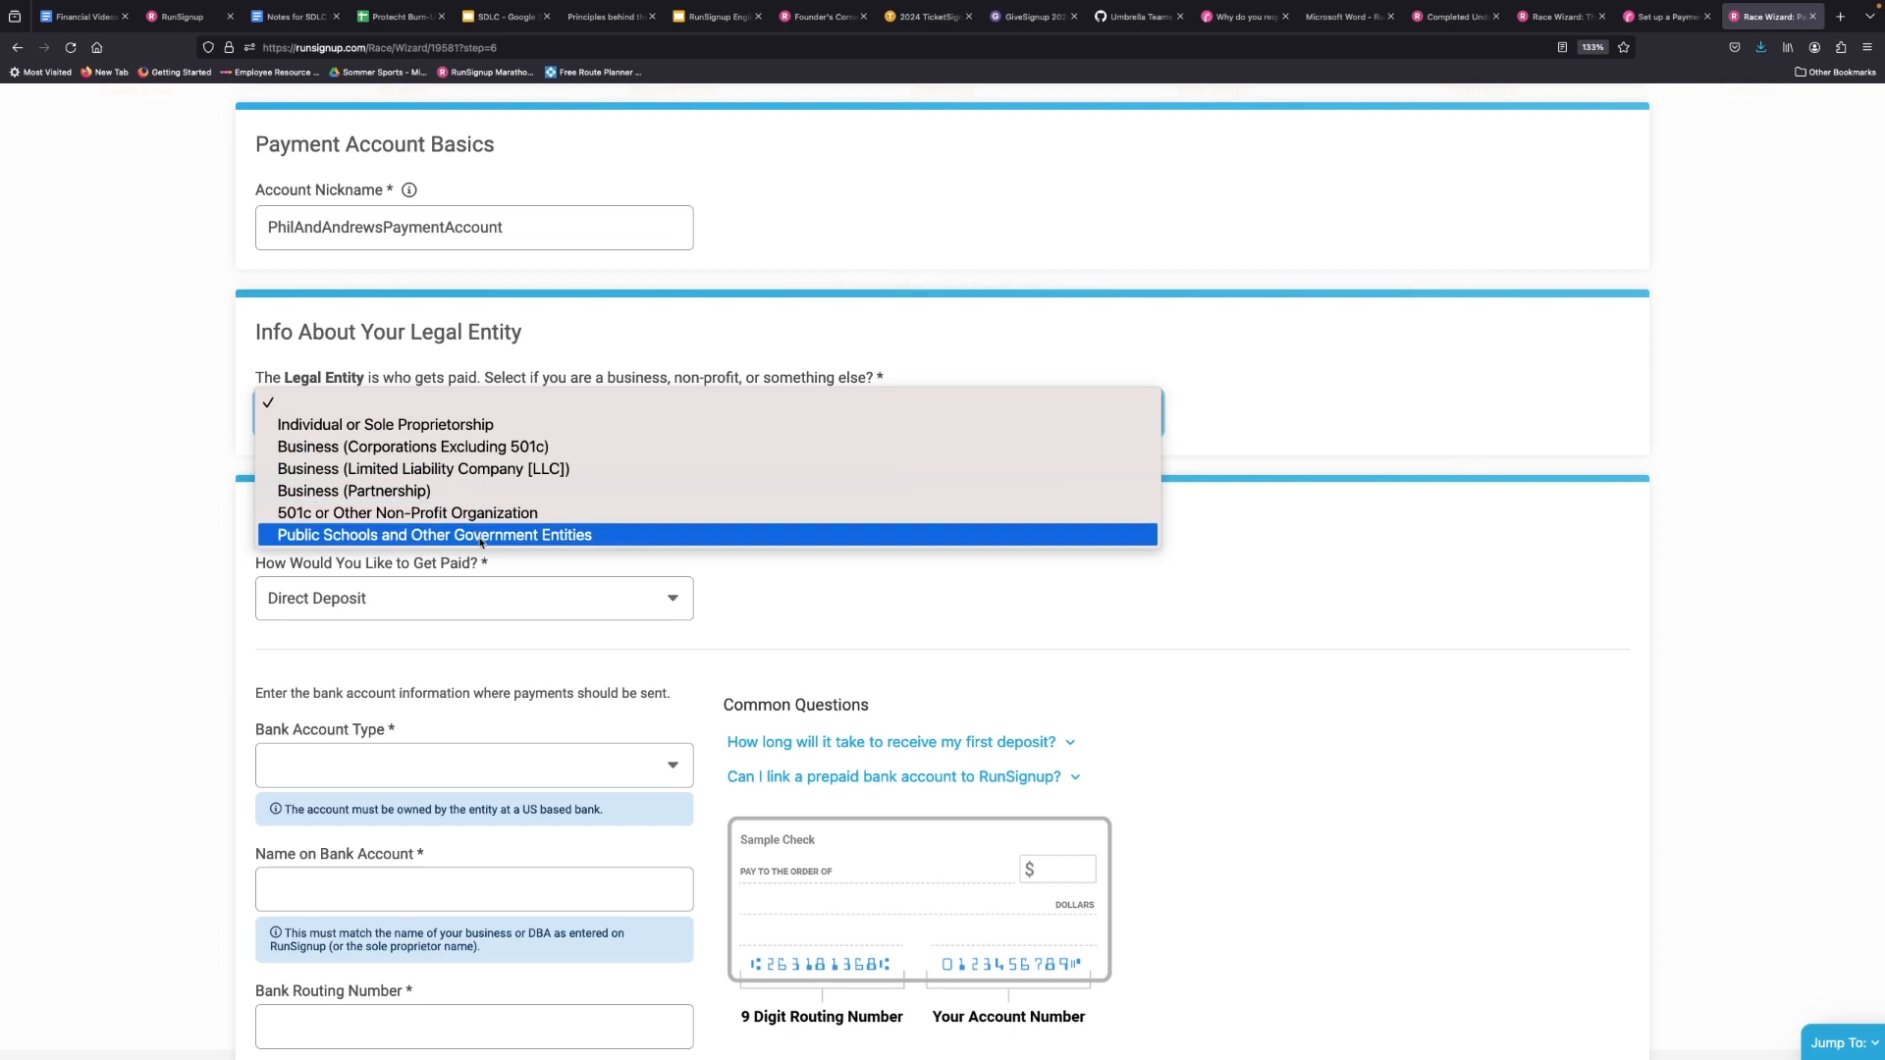
pyautogui.click(428, 515)
pyautogui.click(438, 421)
pyautogui.click(410, 386)
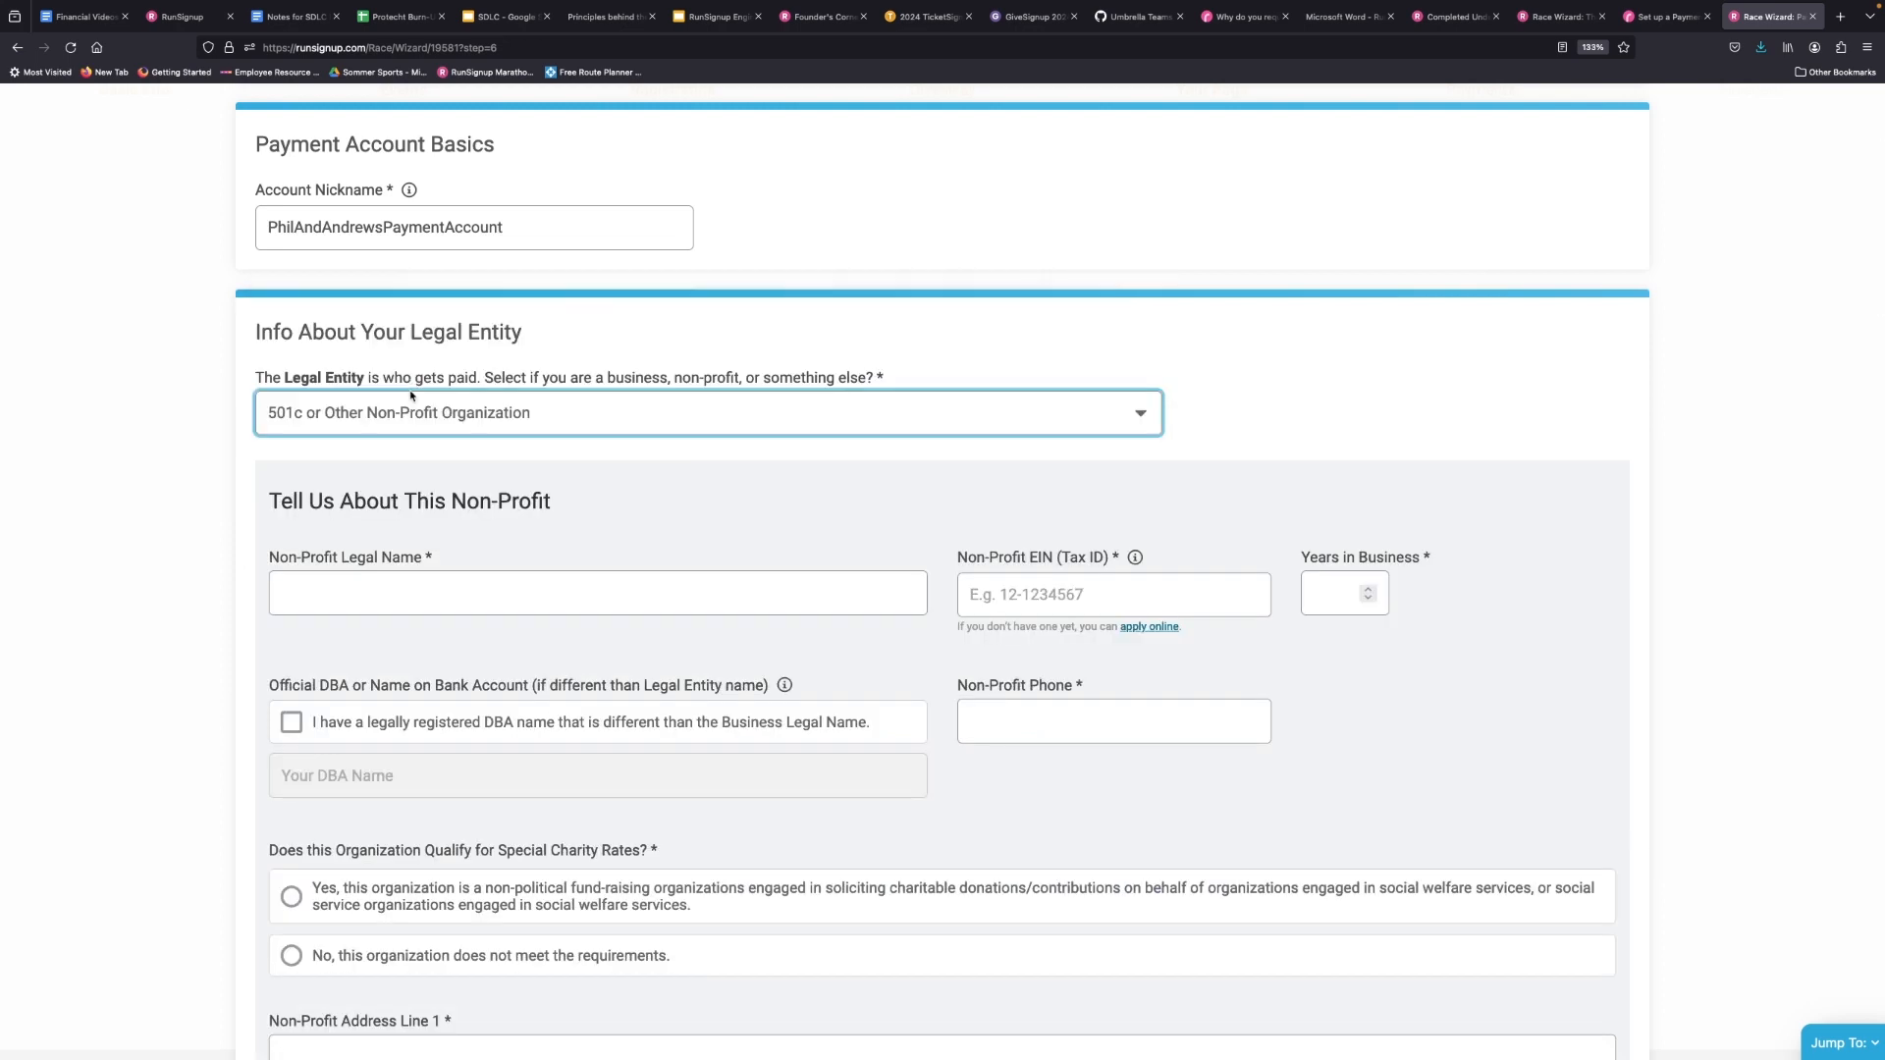
# - Switch the legal entity to Public Schools and Other Government Entities
pyautogui.click(438, 415)
pyautogui.click(448, 425)
pyautogui.click(412, 412)
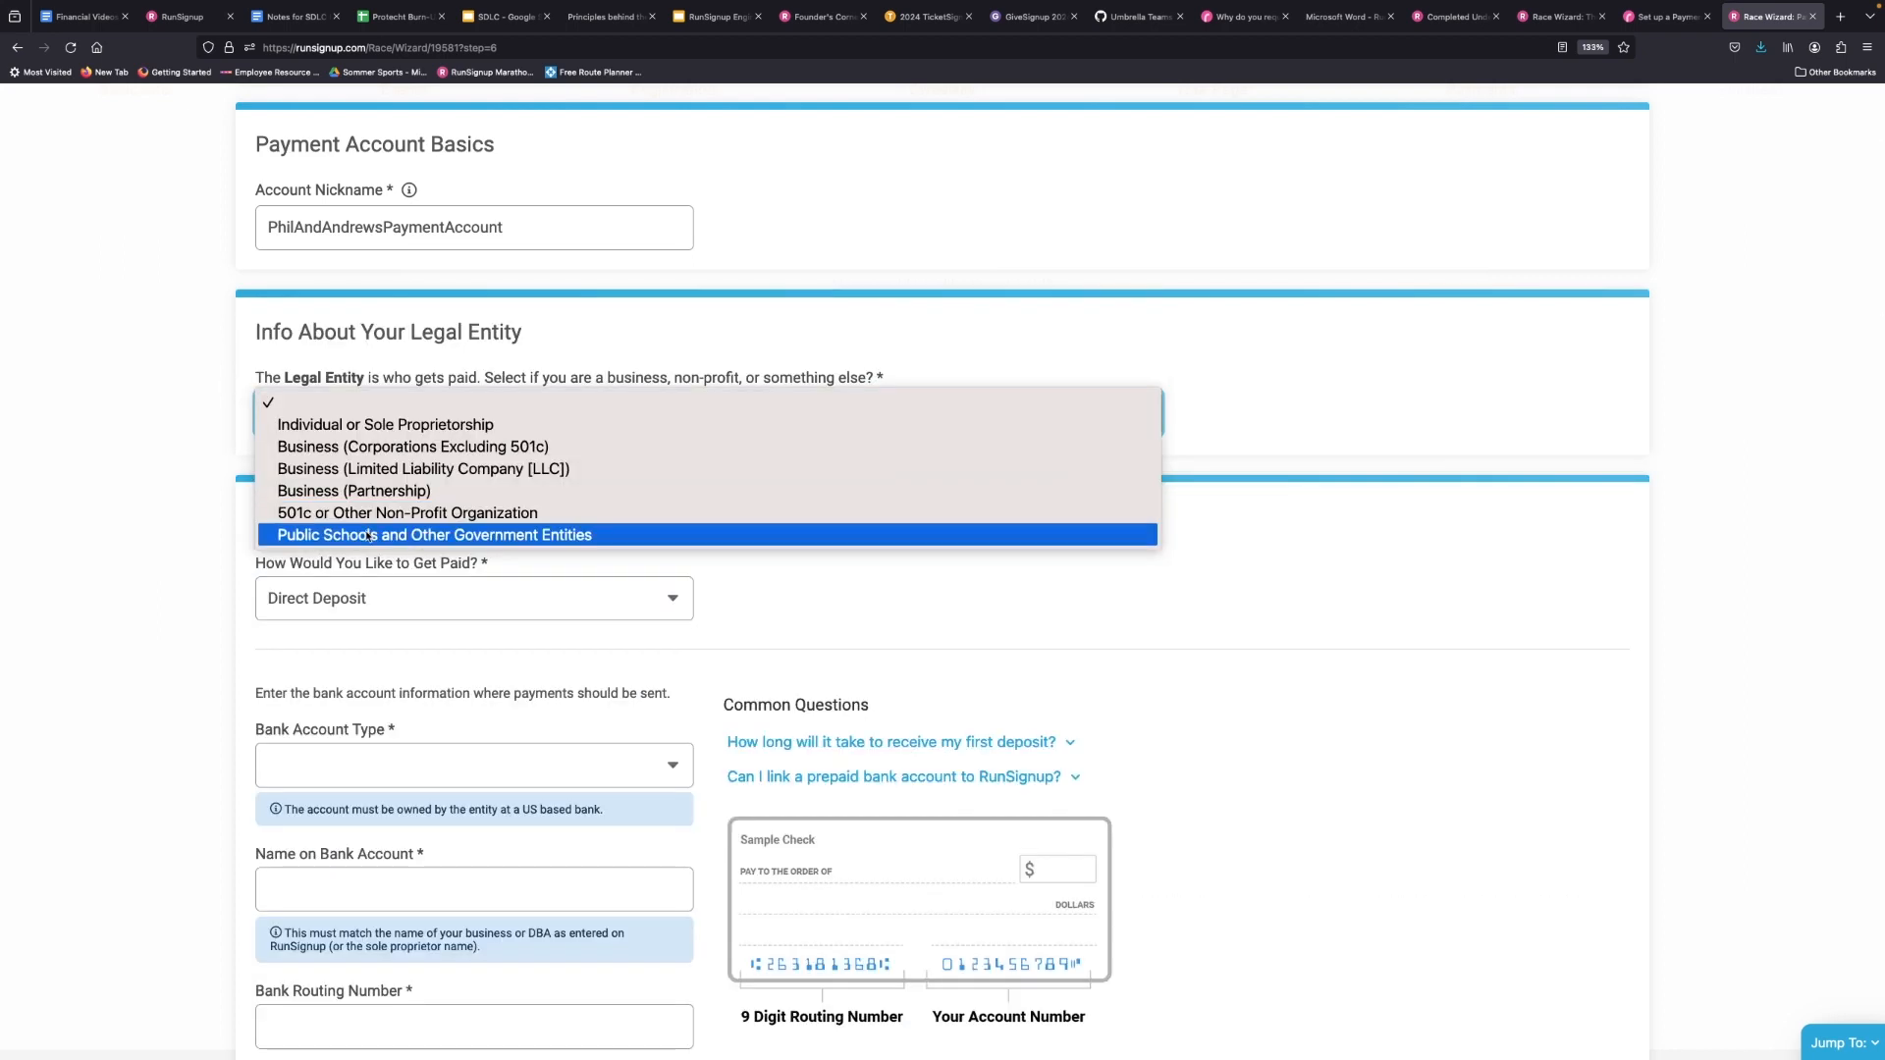
pyautogui.click(369, 536)
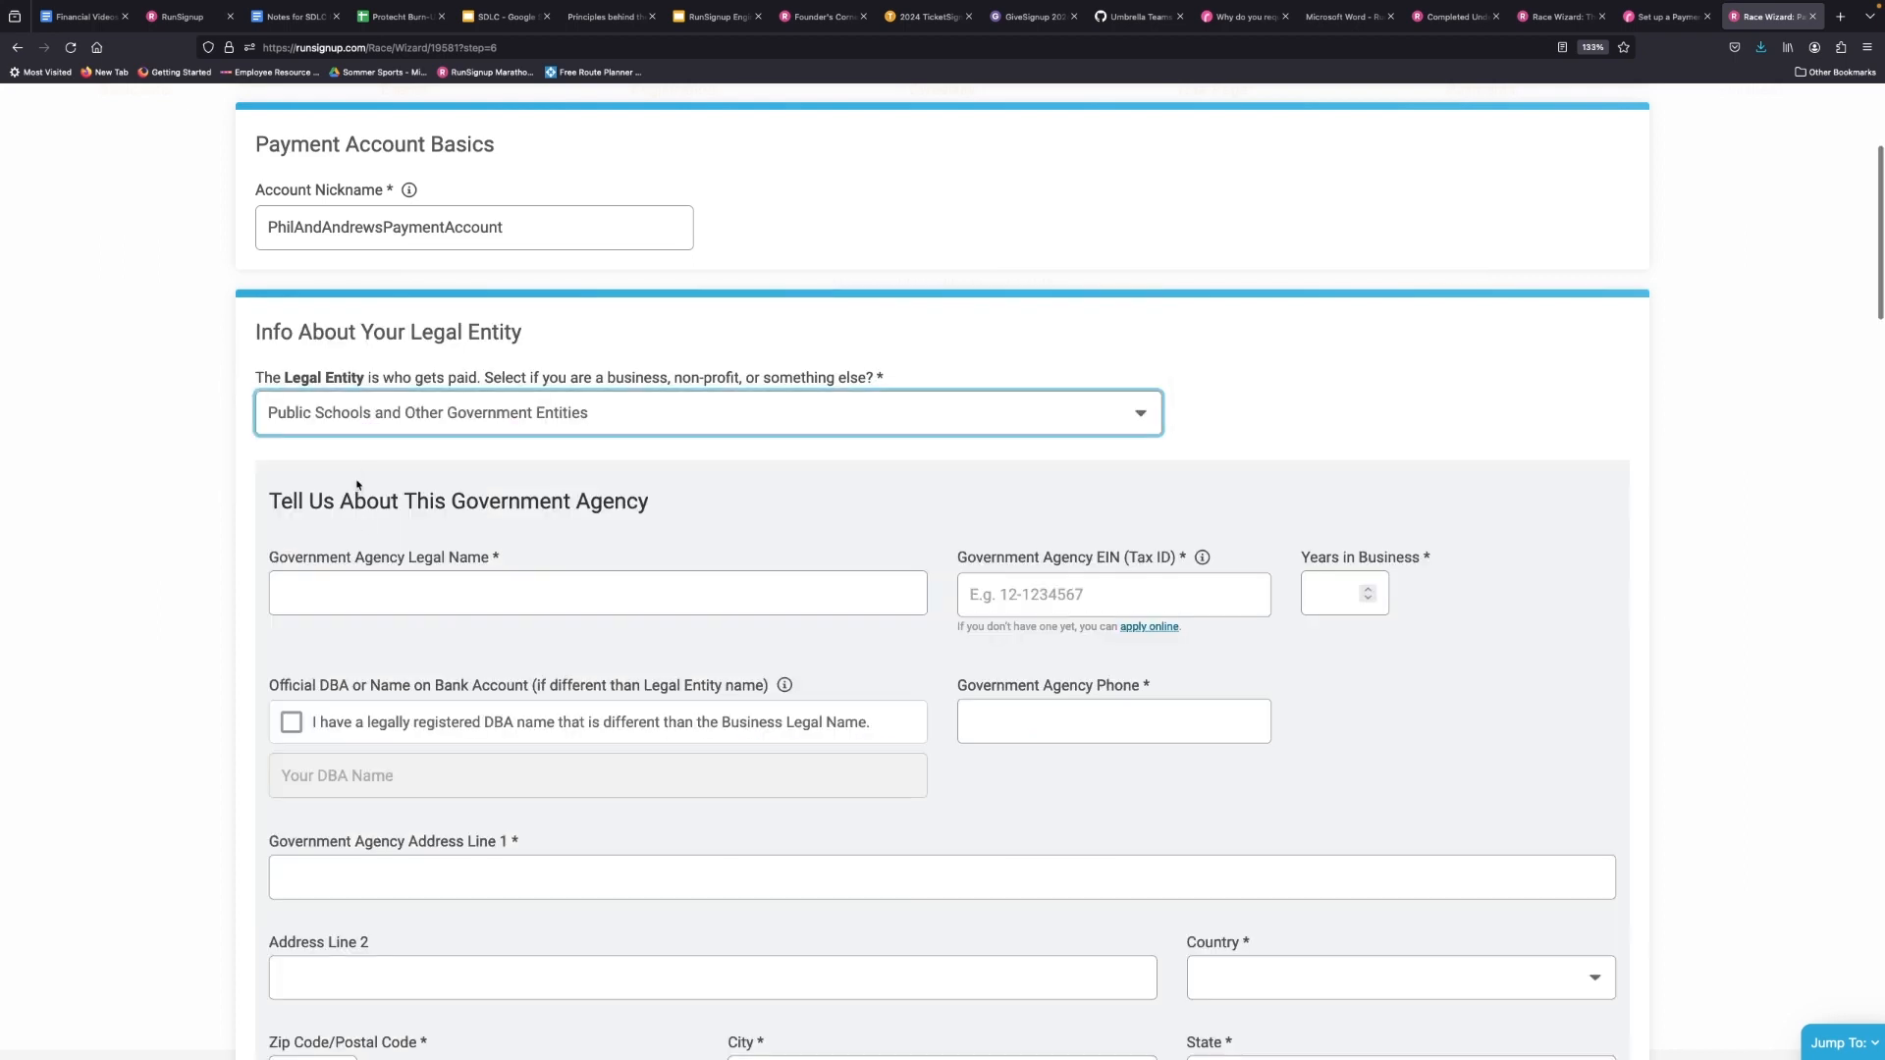
# - Change the legal entity back to 501c or Other Non-Profit Organization
pyautogui.click(368, 412)
pyautogui.click(357, 381)
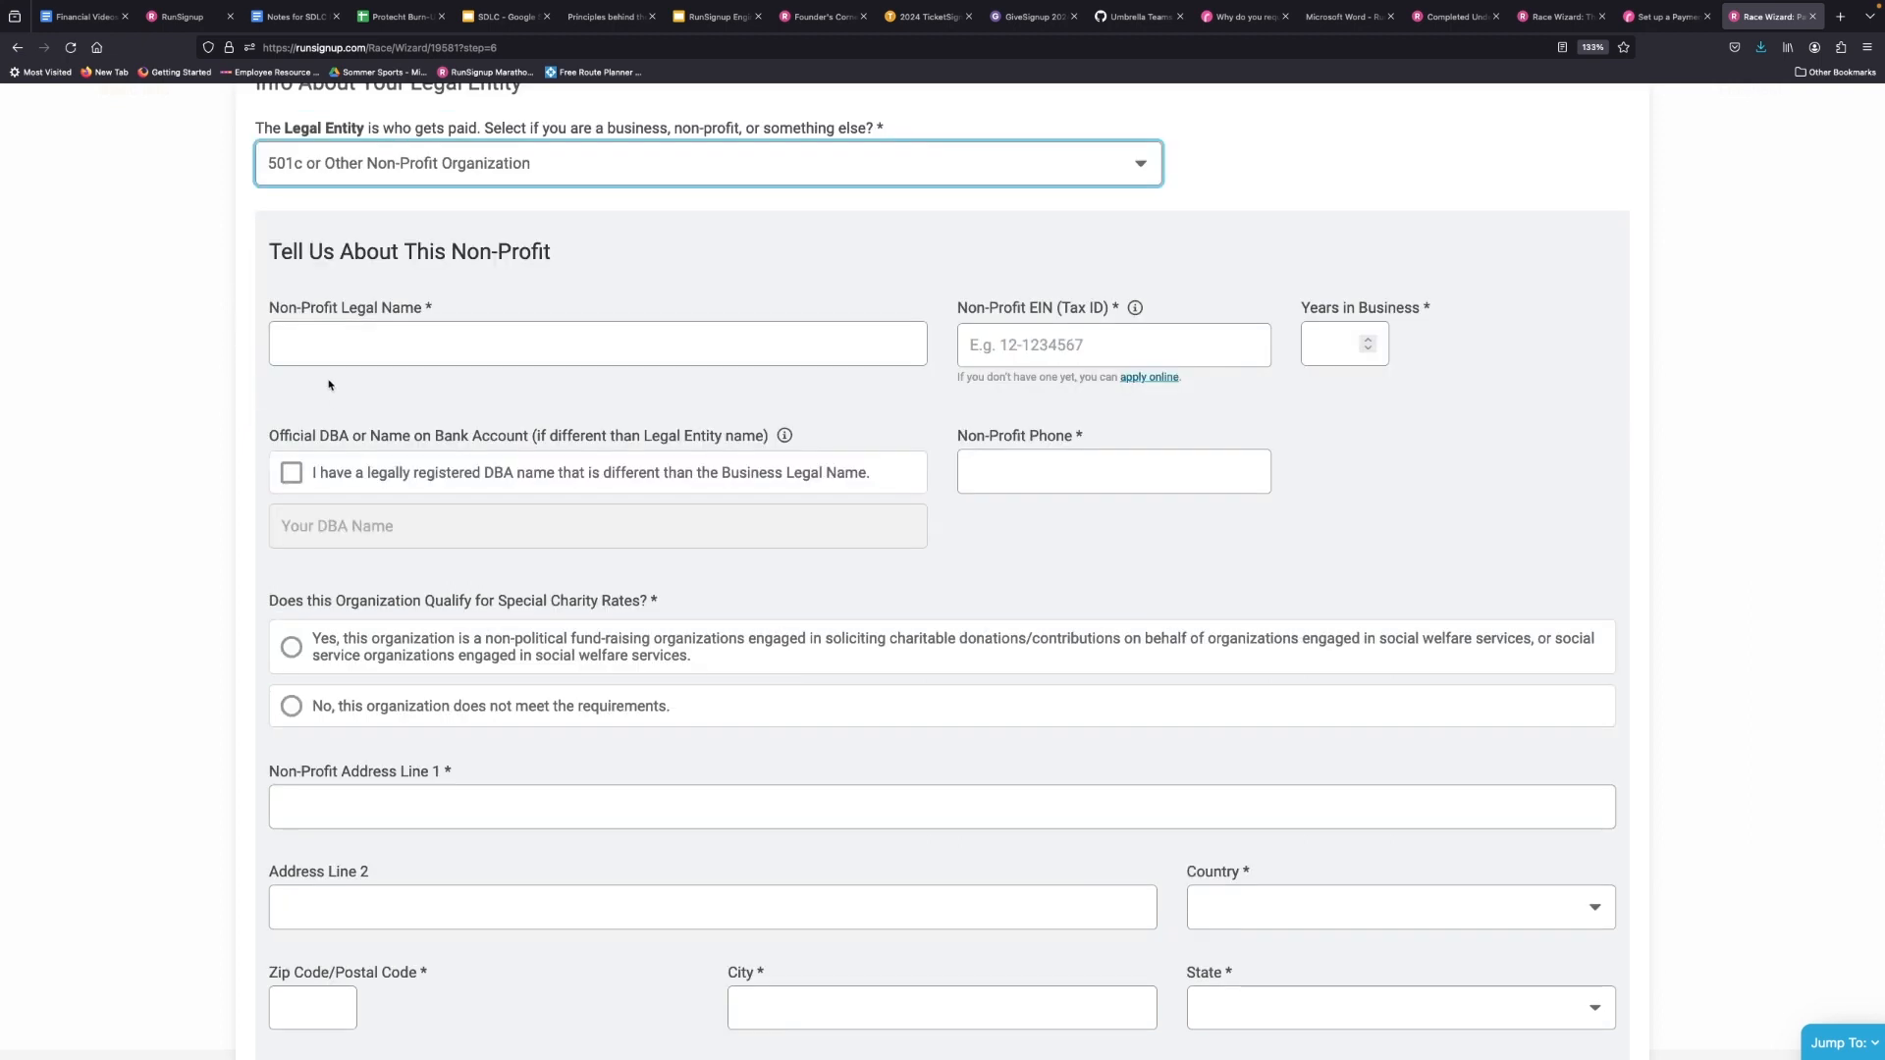
# - Examine the non-profit's legal name, EIN, years in business, DBA, charity rate and address fields
pyautogui.press('Tab')
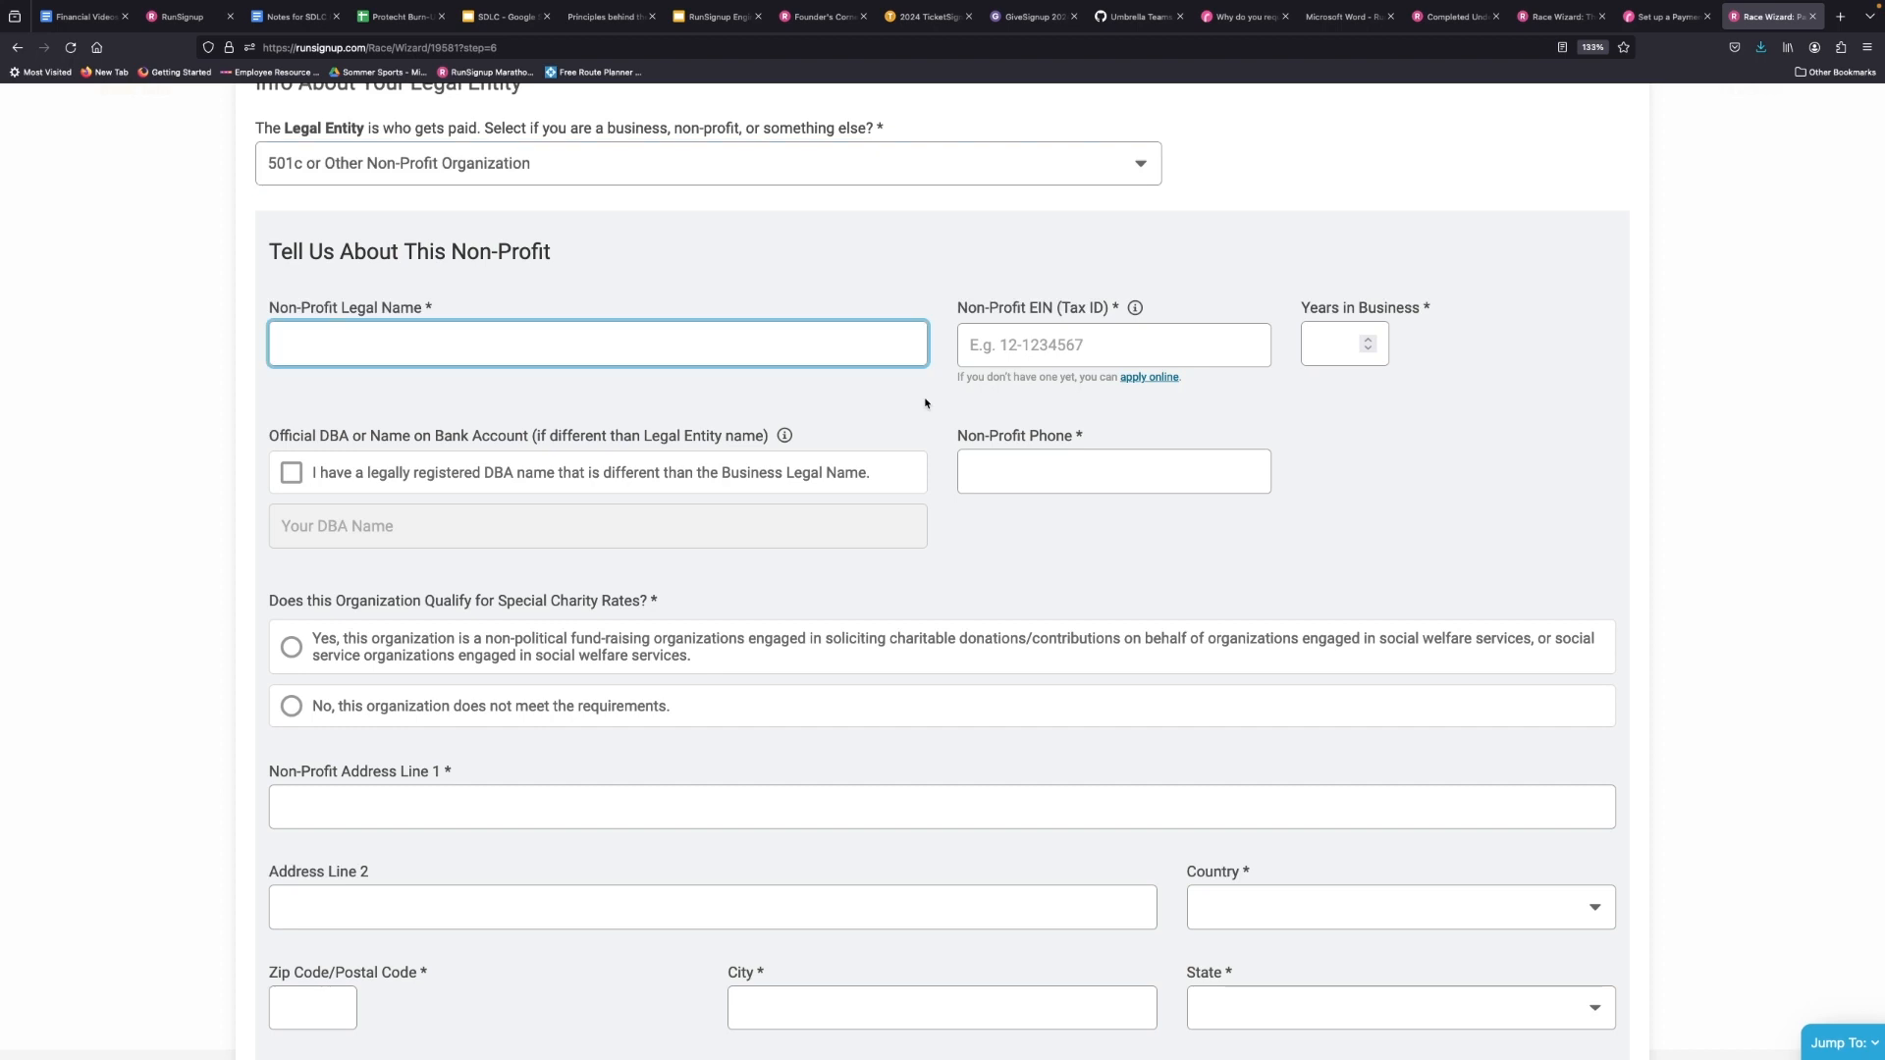
pyautogui.press('Tab')
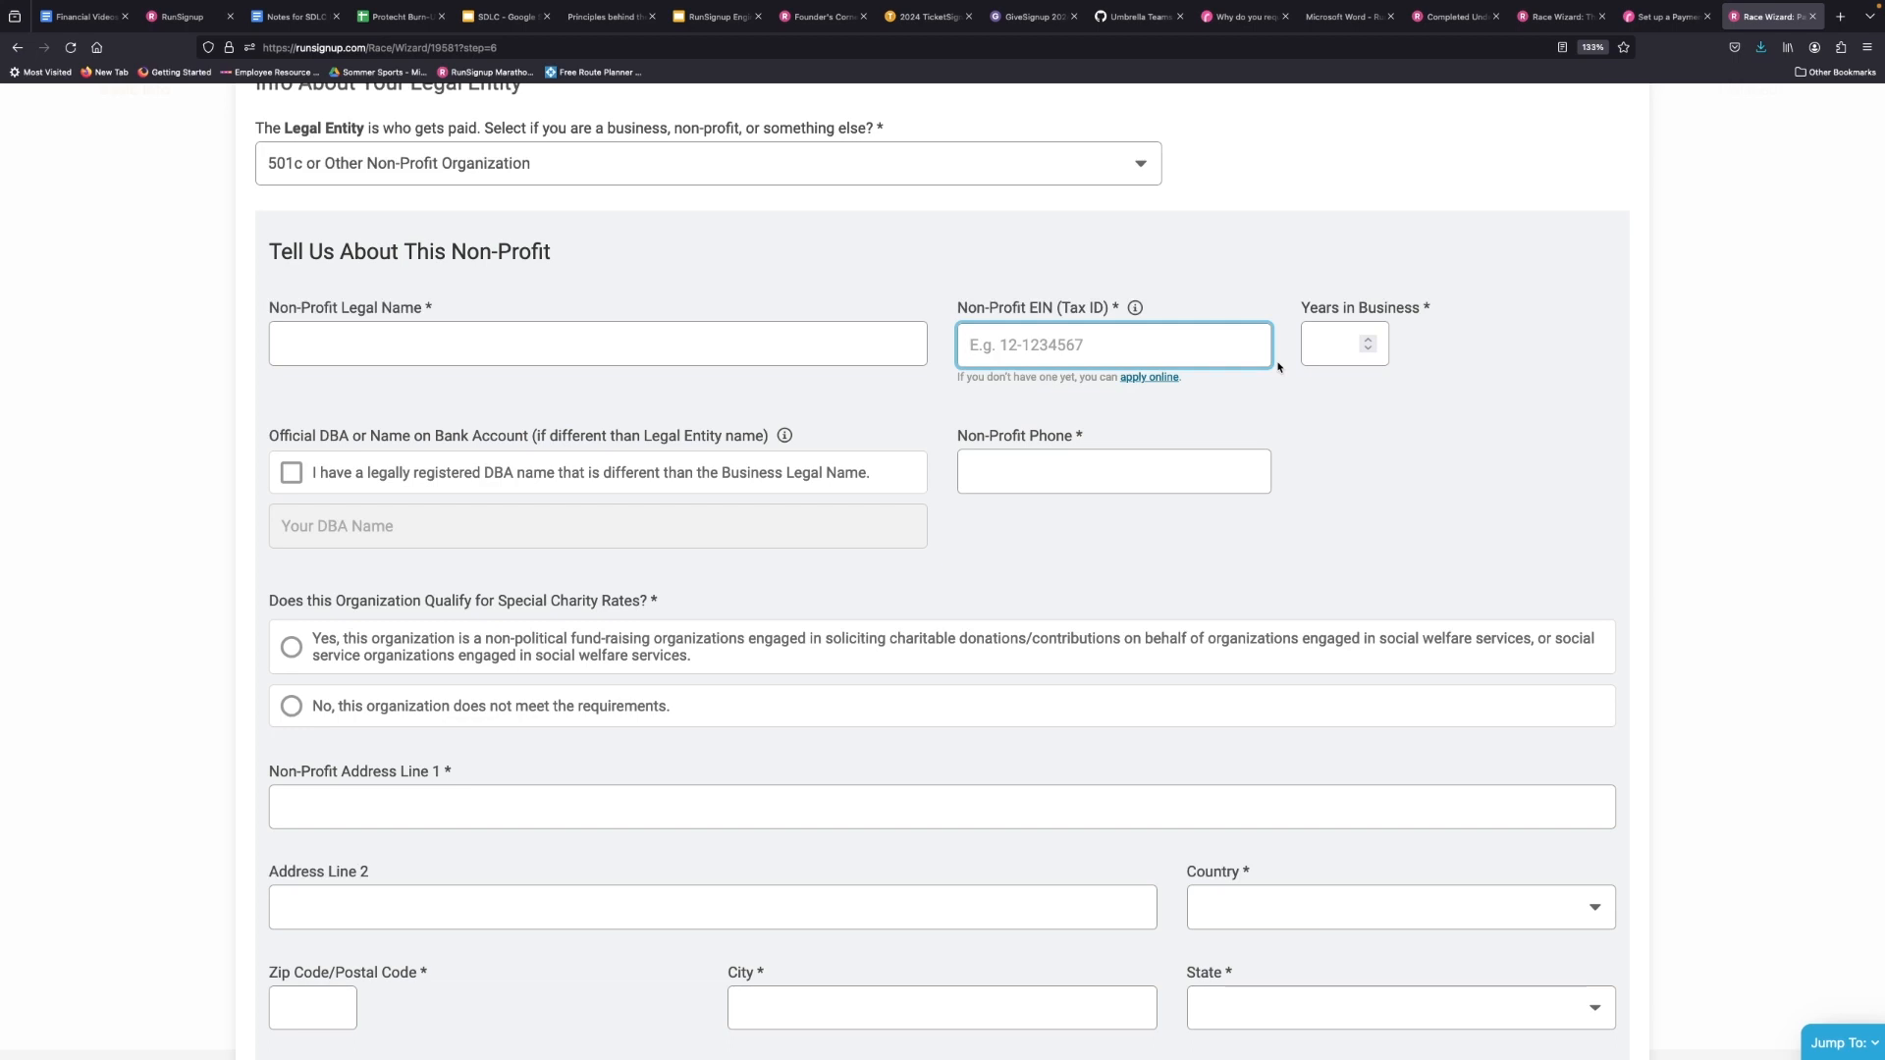
pyautogui.click(1327, 338)
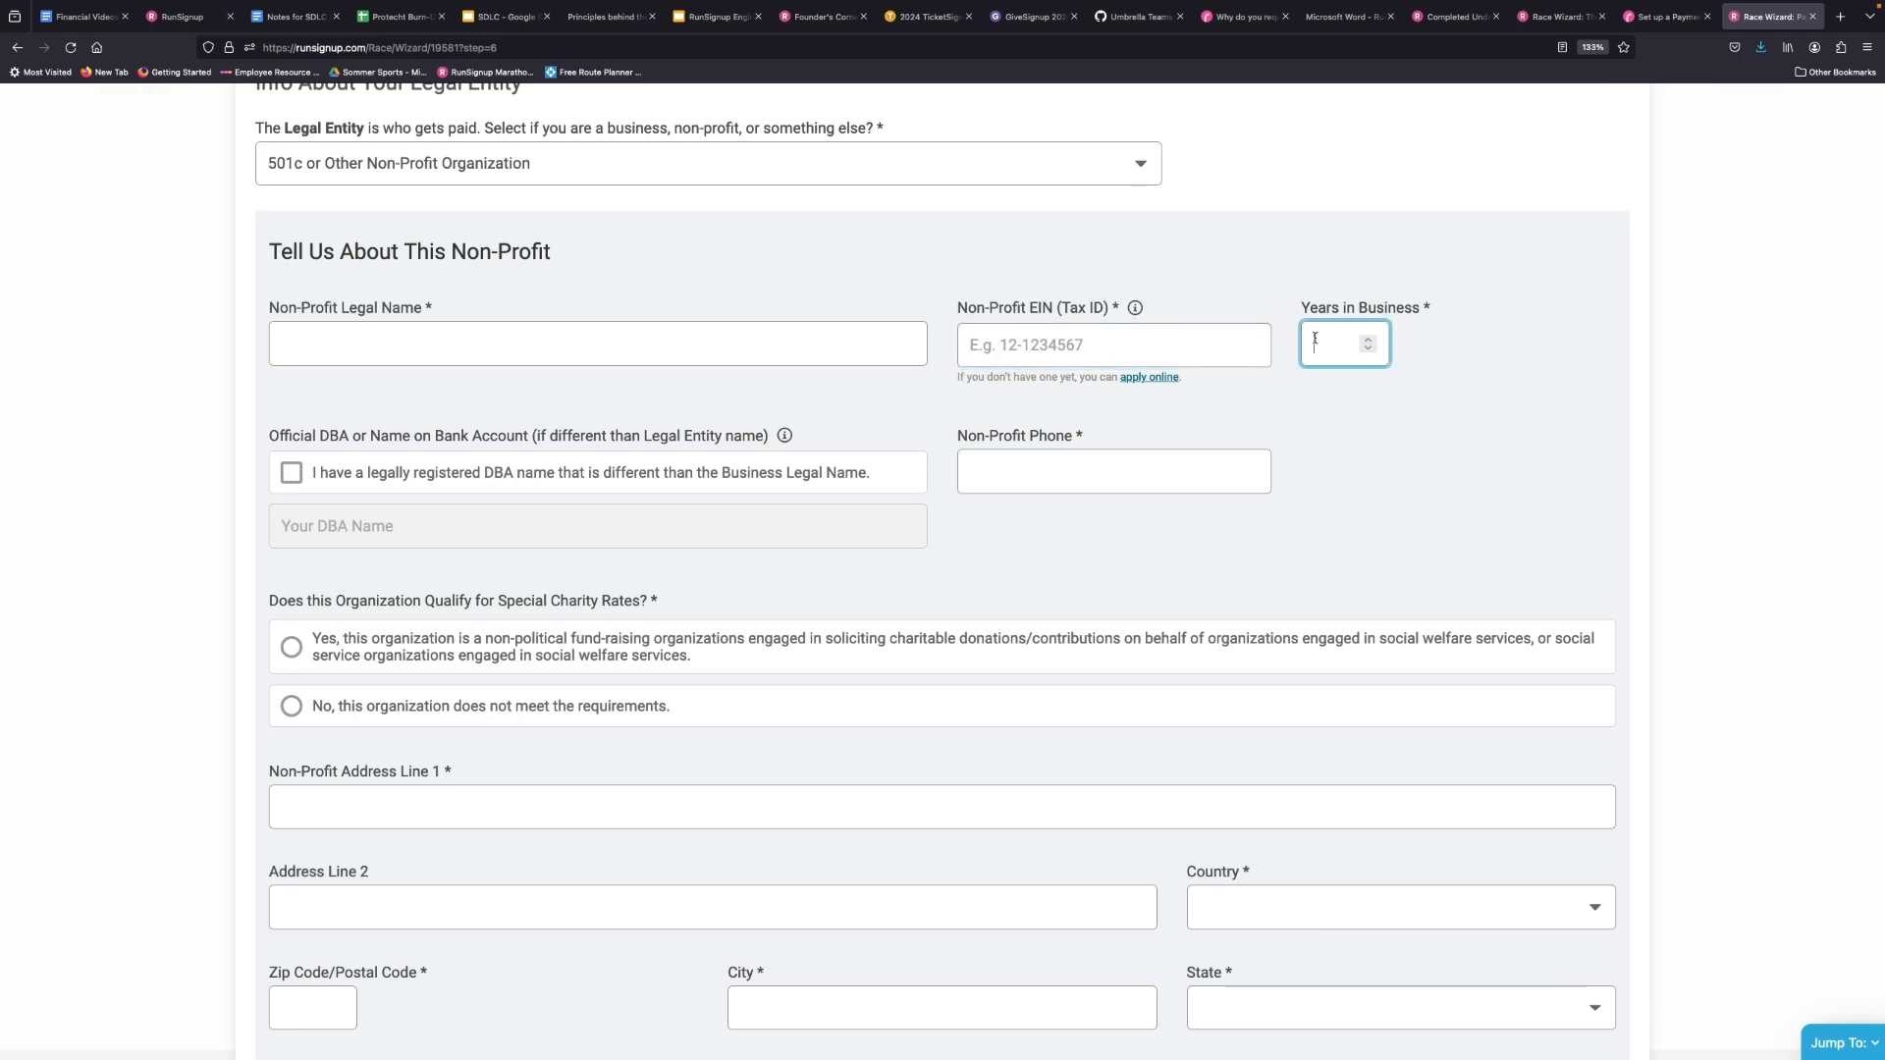
pyautogui.scroll(-2, 732, 431)
pyautogui.click(481, 349)
pyautogui.click(291, 349)
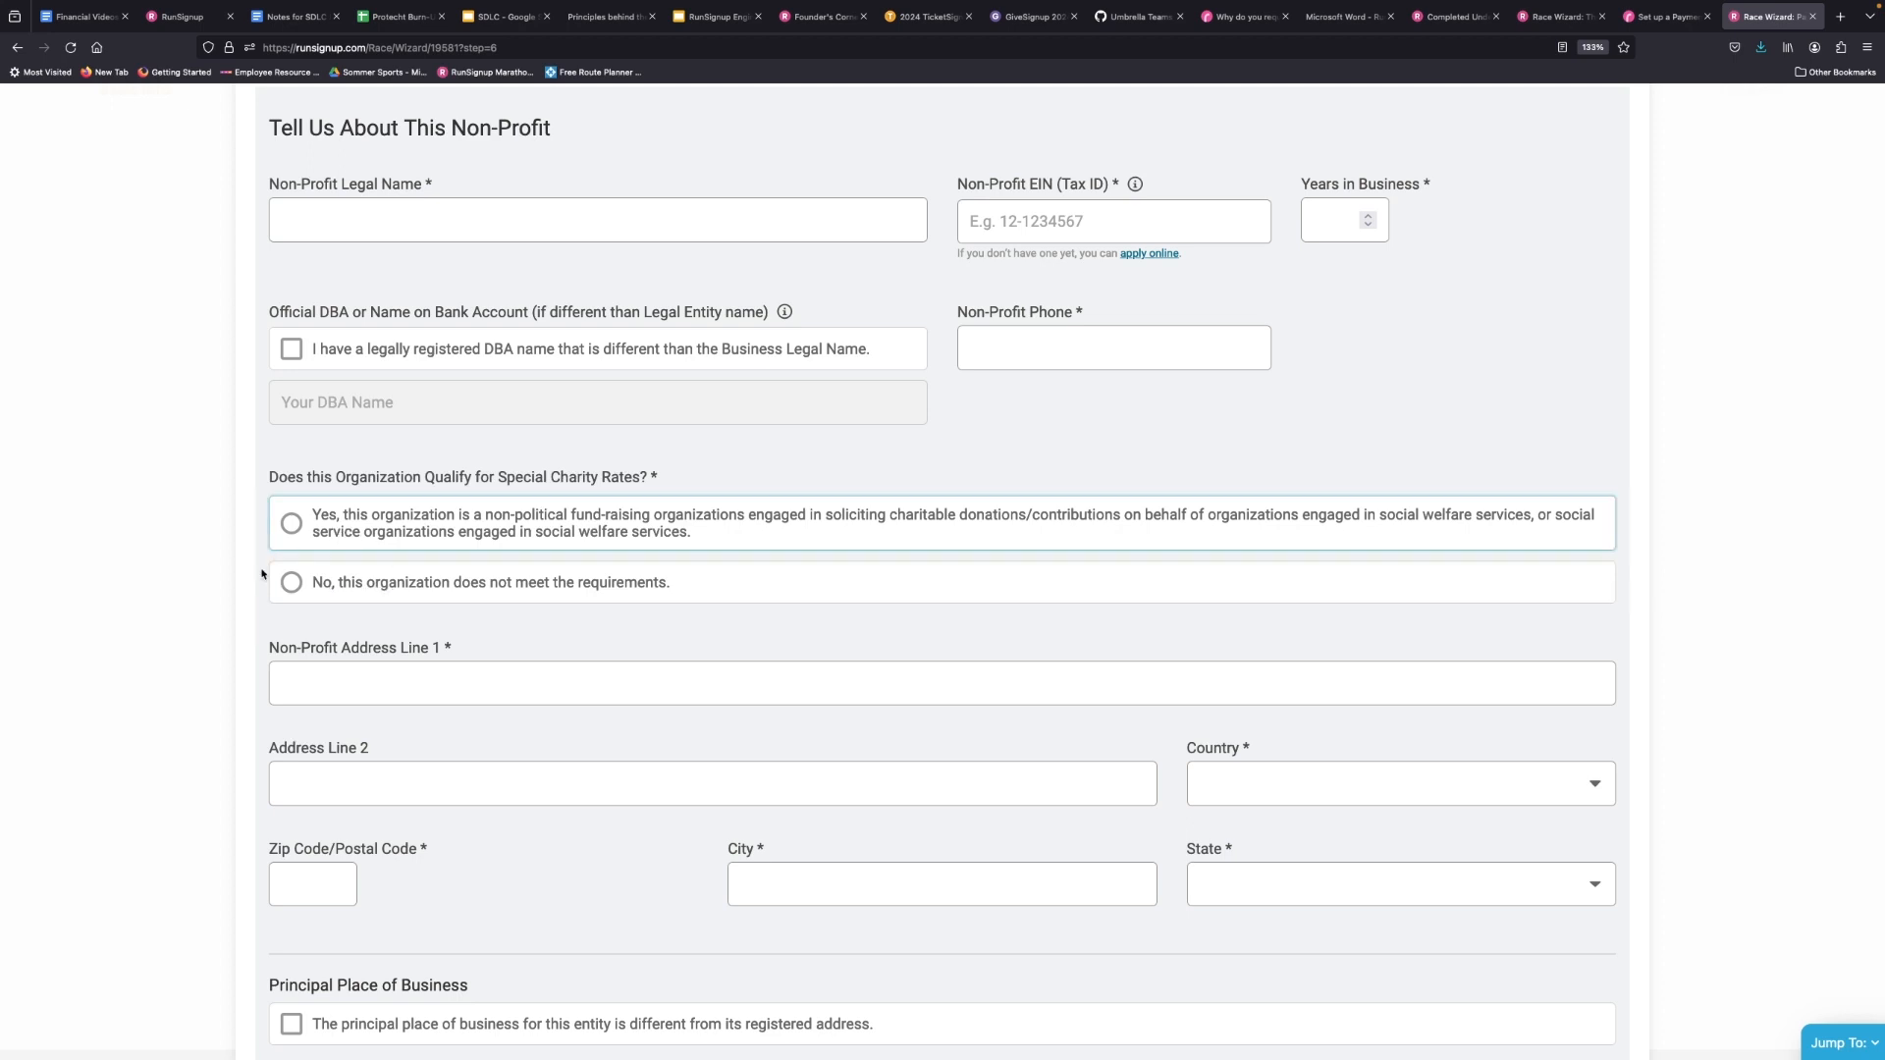
pyautogui.scroll(-2, 533, 665)
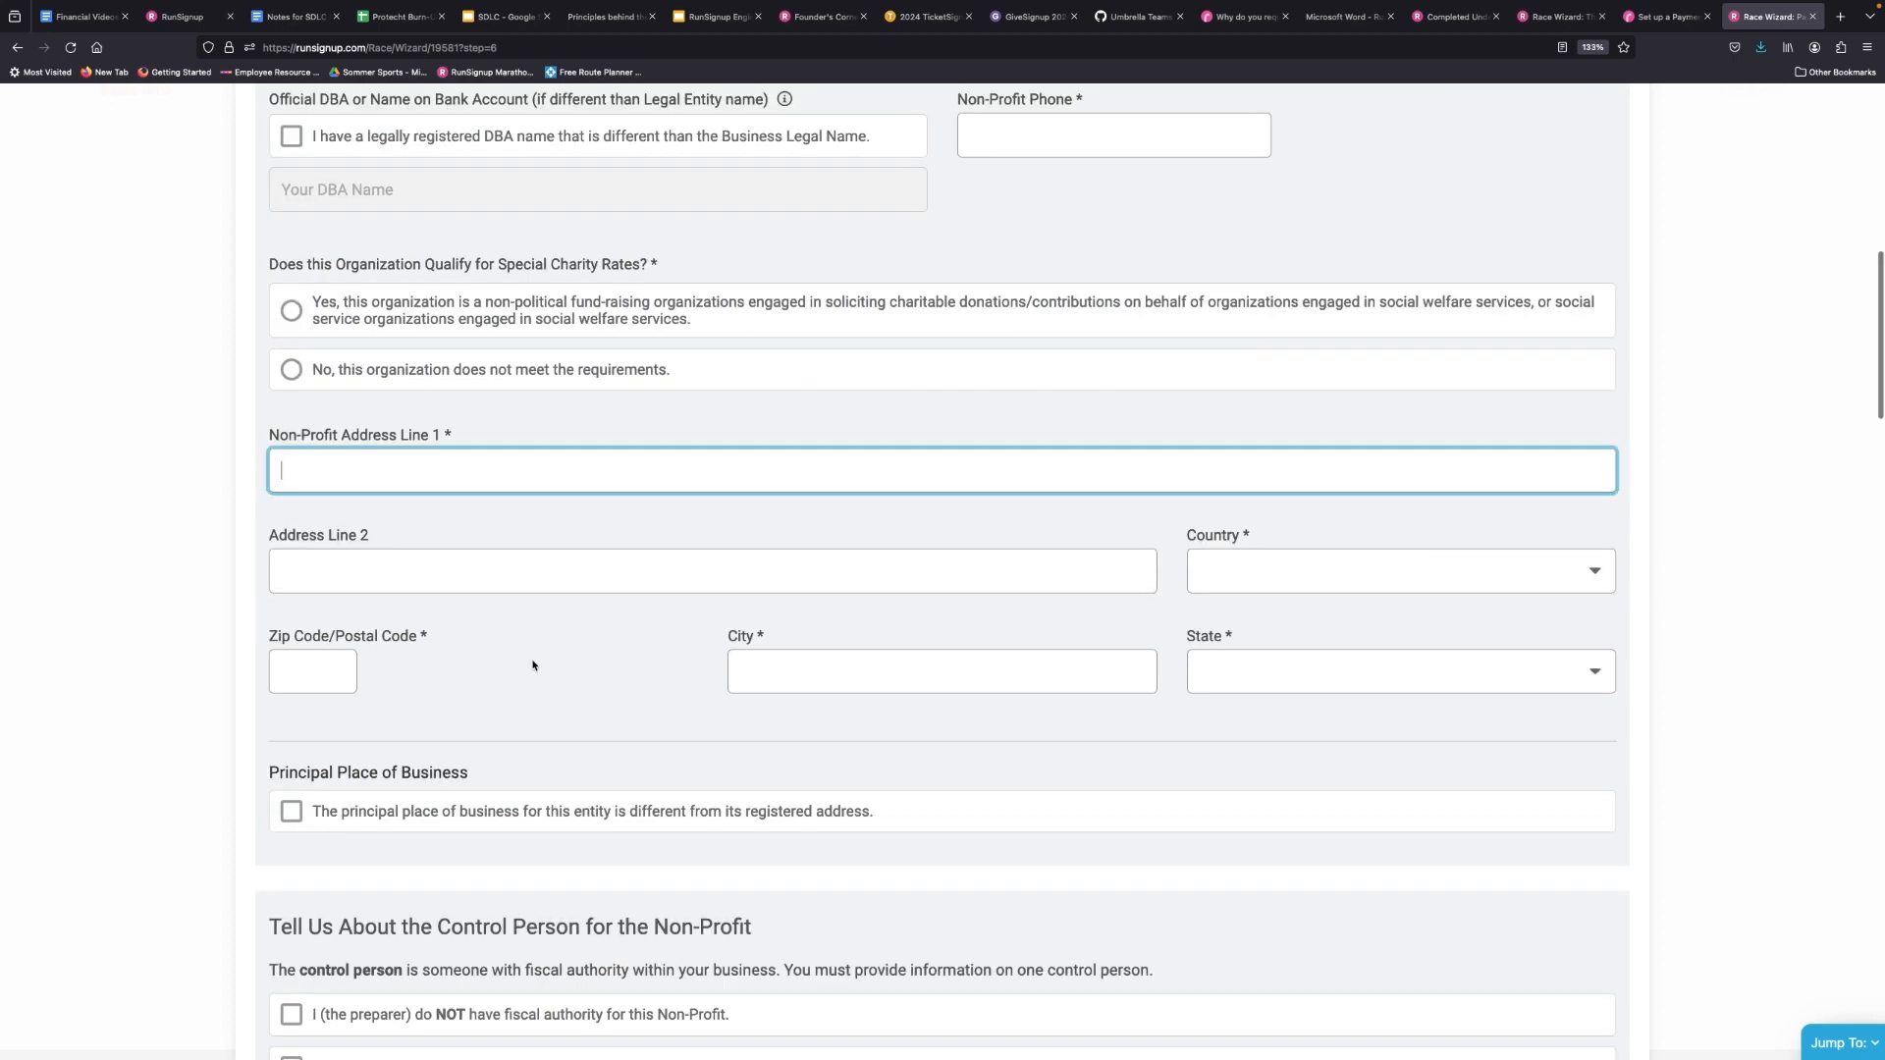
pyautogui.scroll(-2, 533, 665)
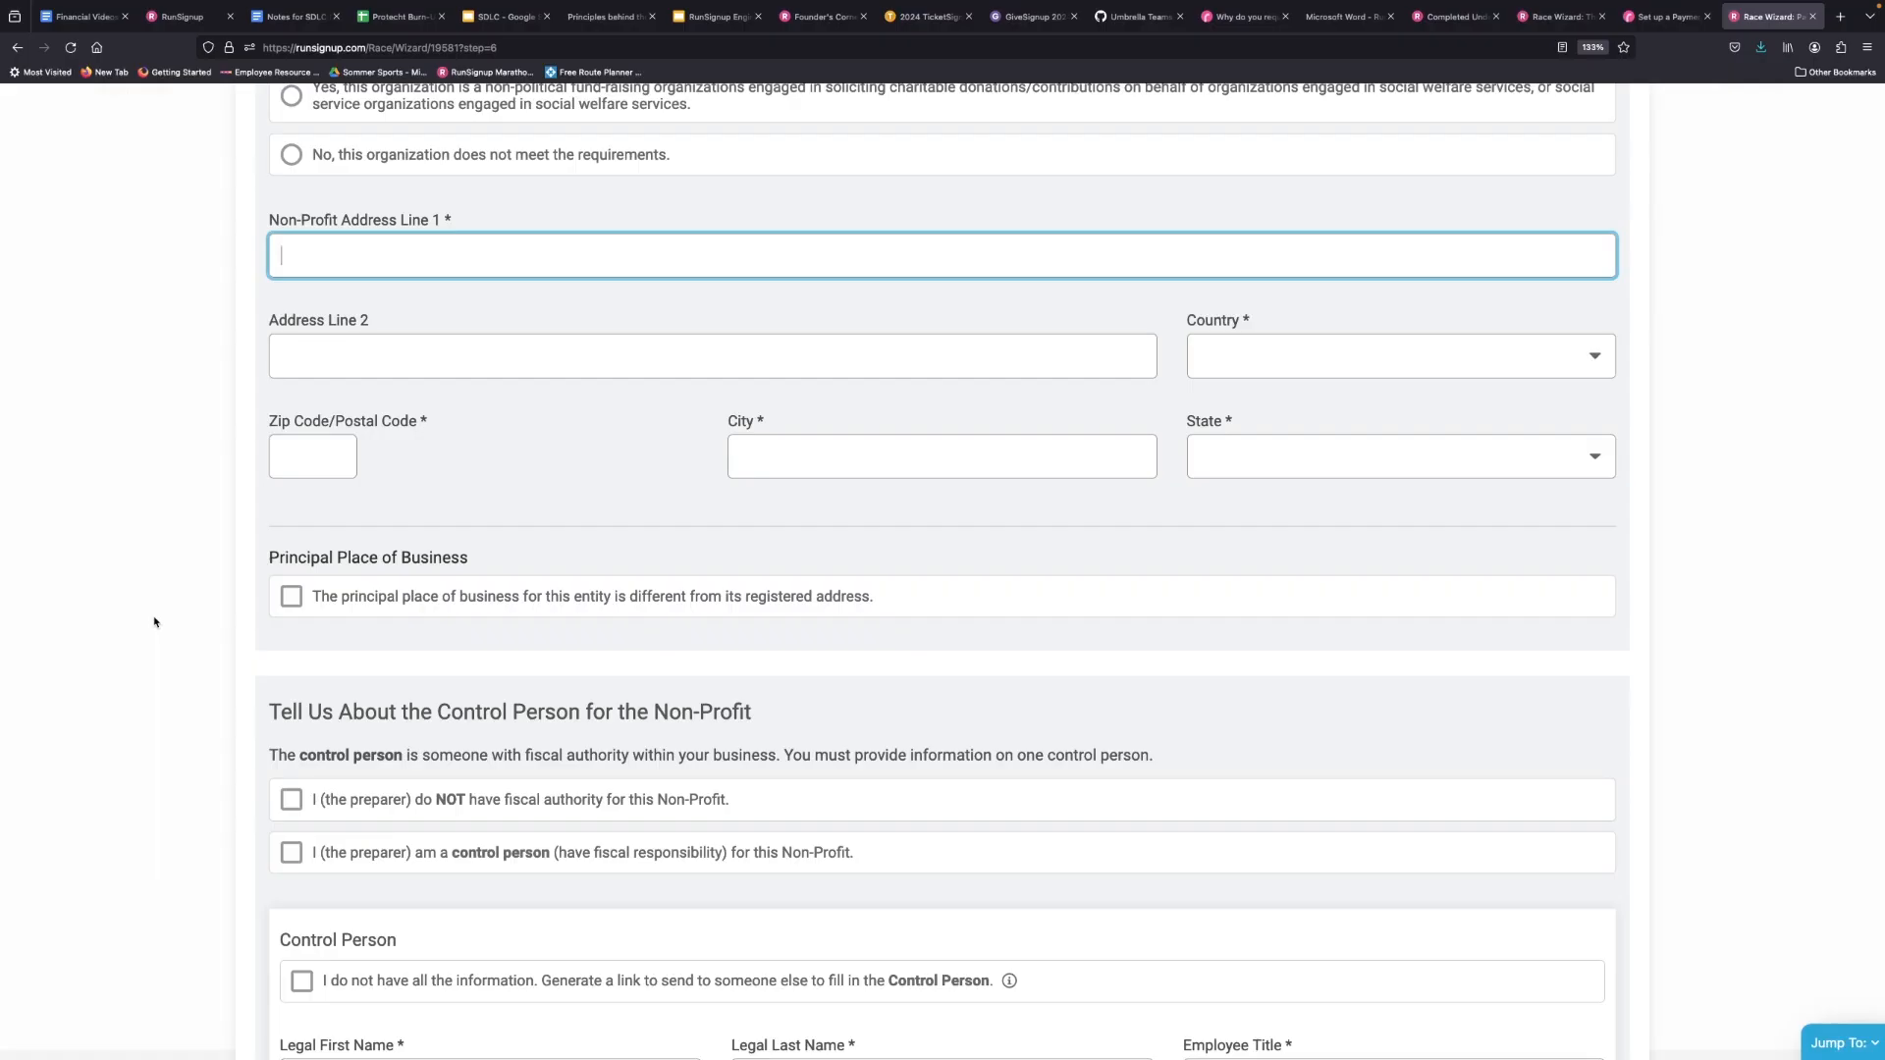
pyautogui.click(154, 623)
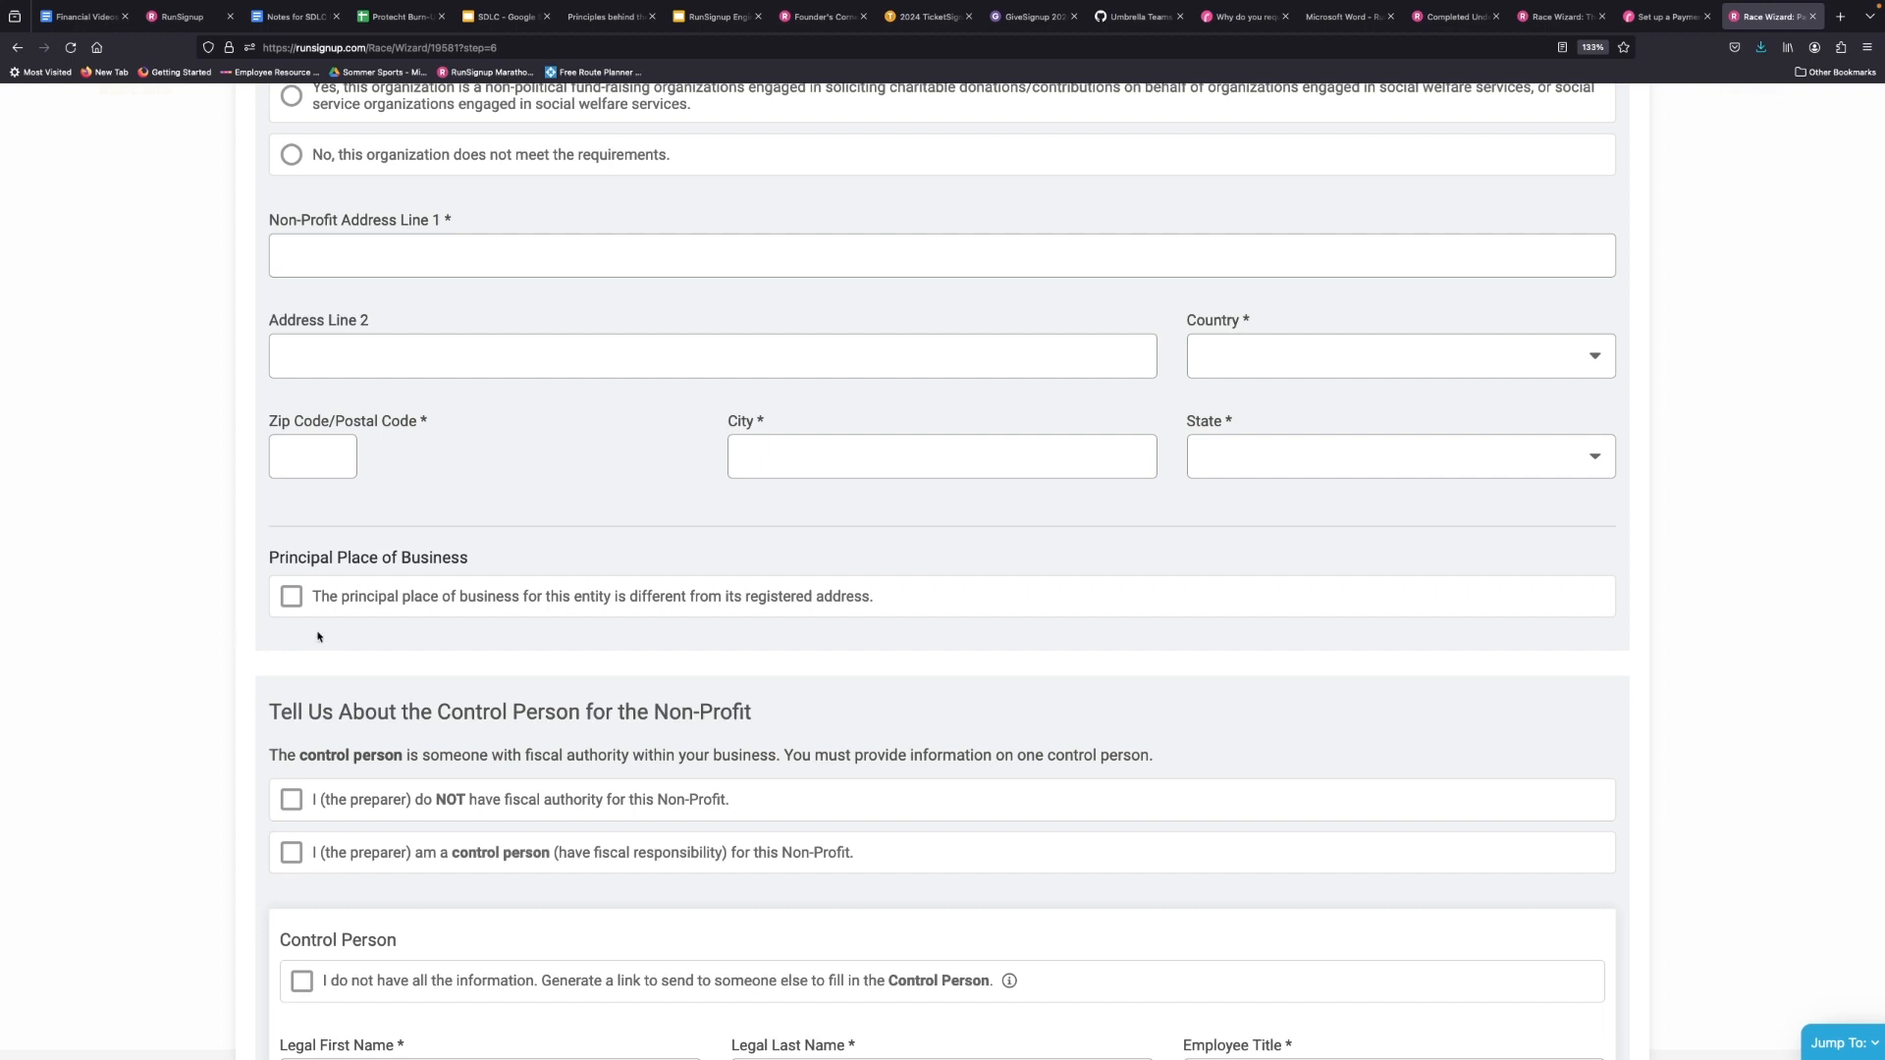
# - Mark the principal place of business as different from the registered address, inspect its address fields and clear the option again
pyautogui.click(291, 596)
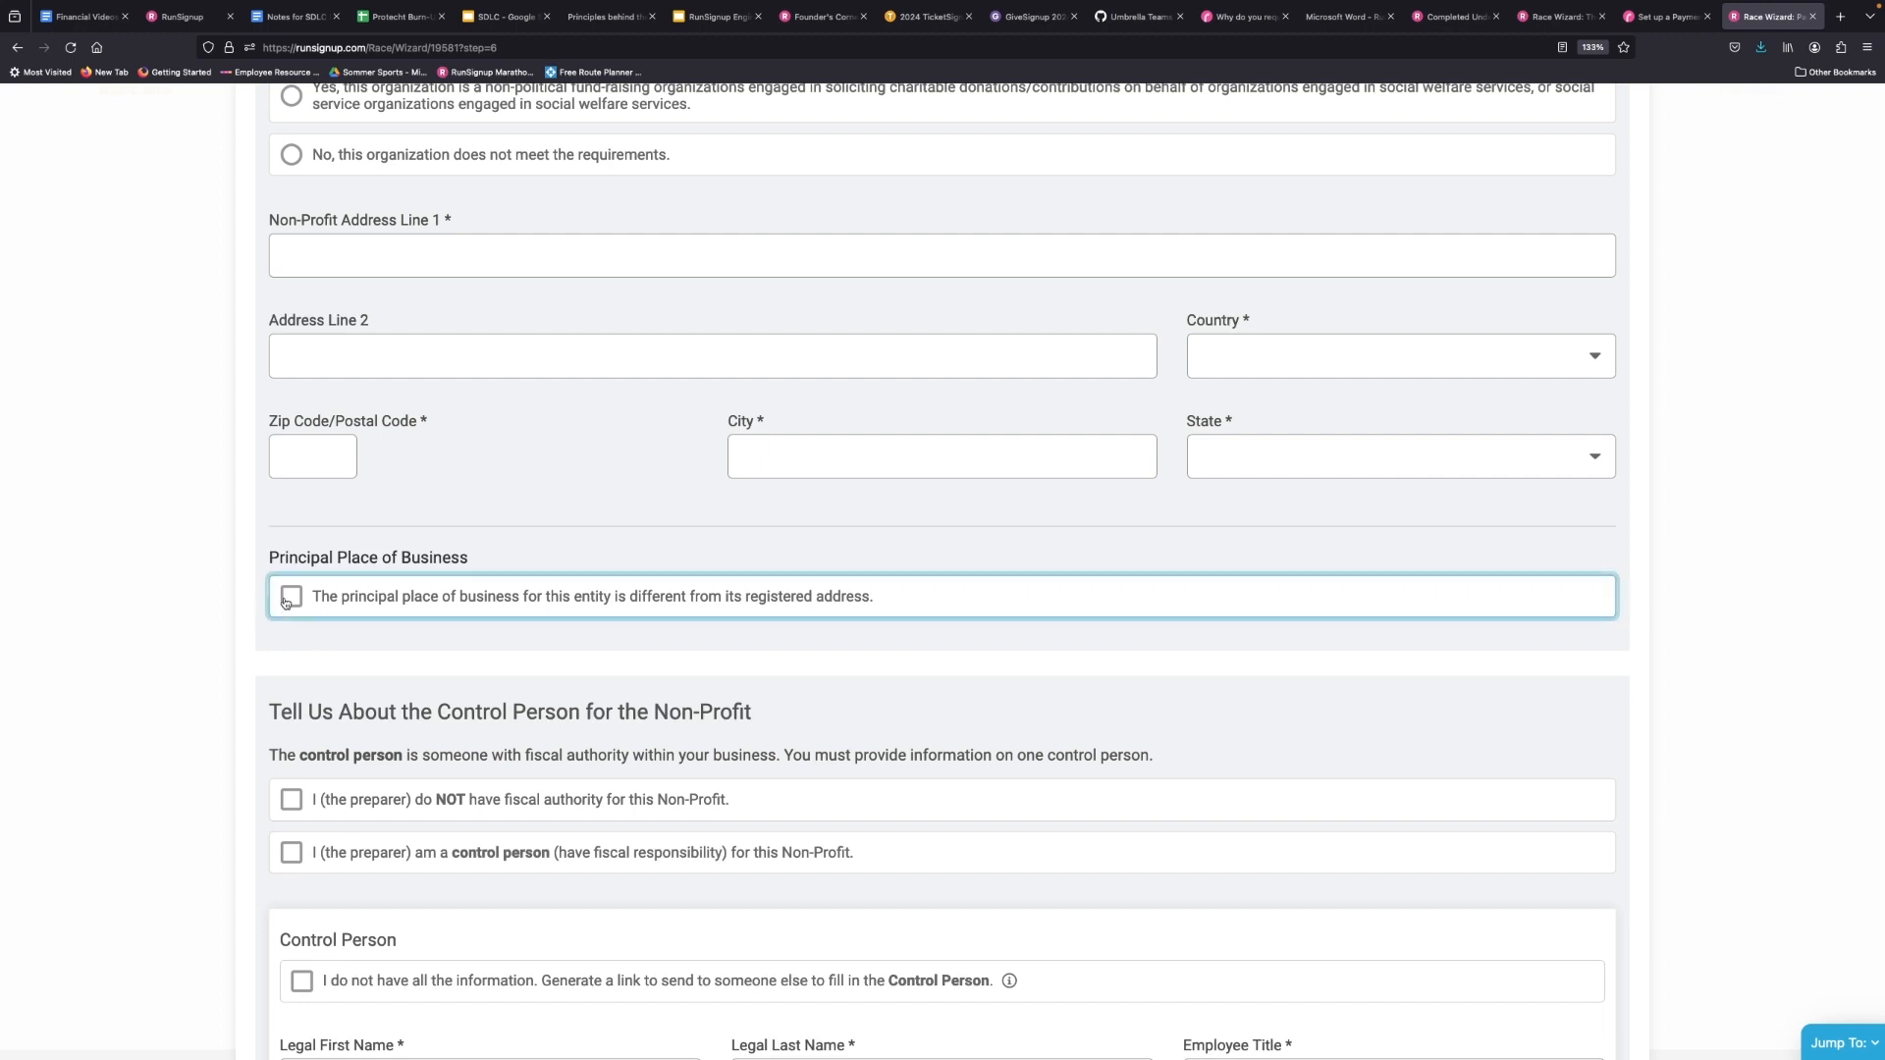
pyautogui.scroll(-1, 412, 615)
pyautogui.scroll(-1, 406, 612)
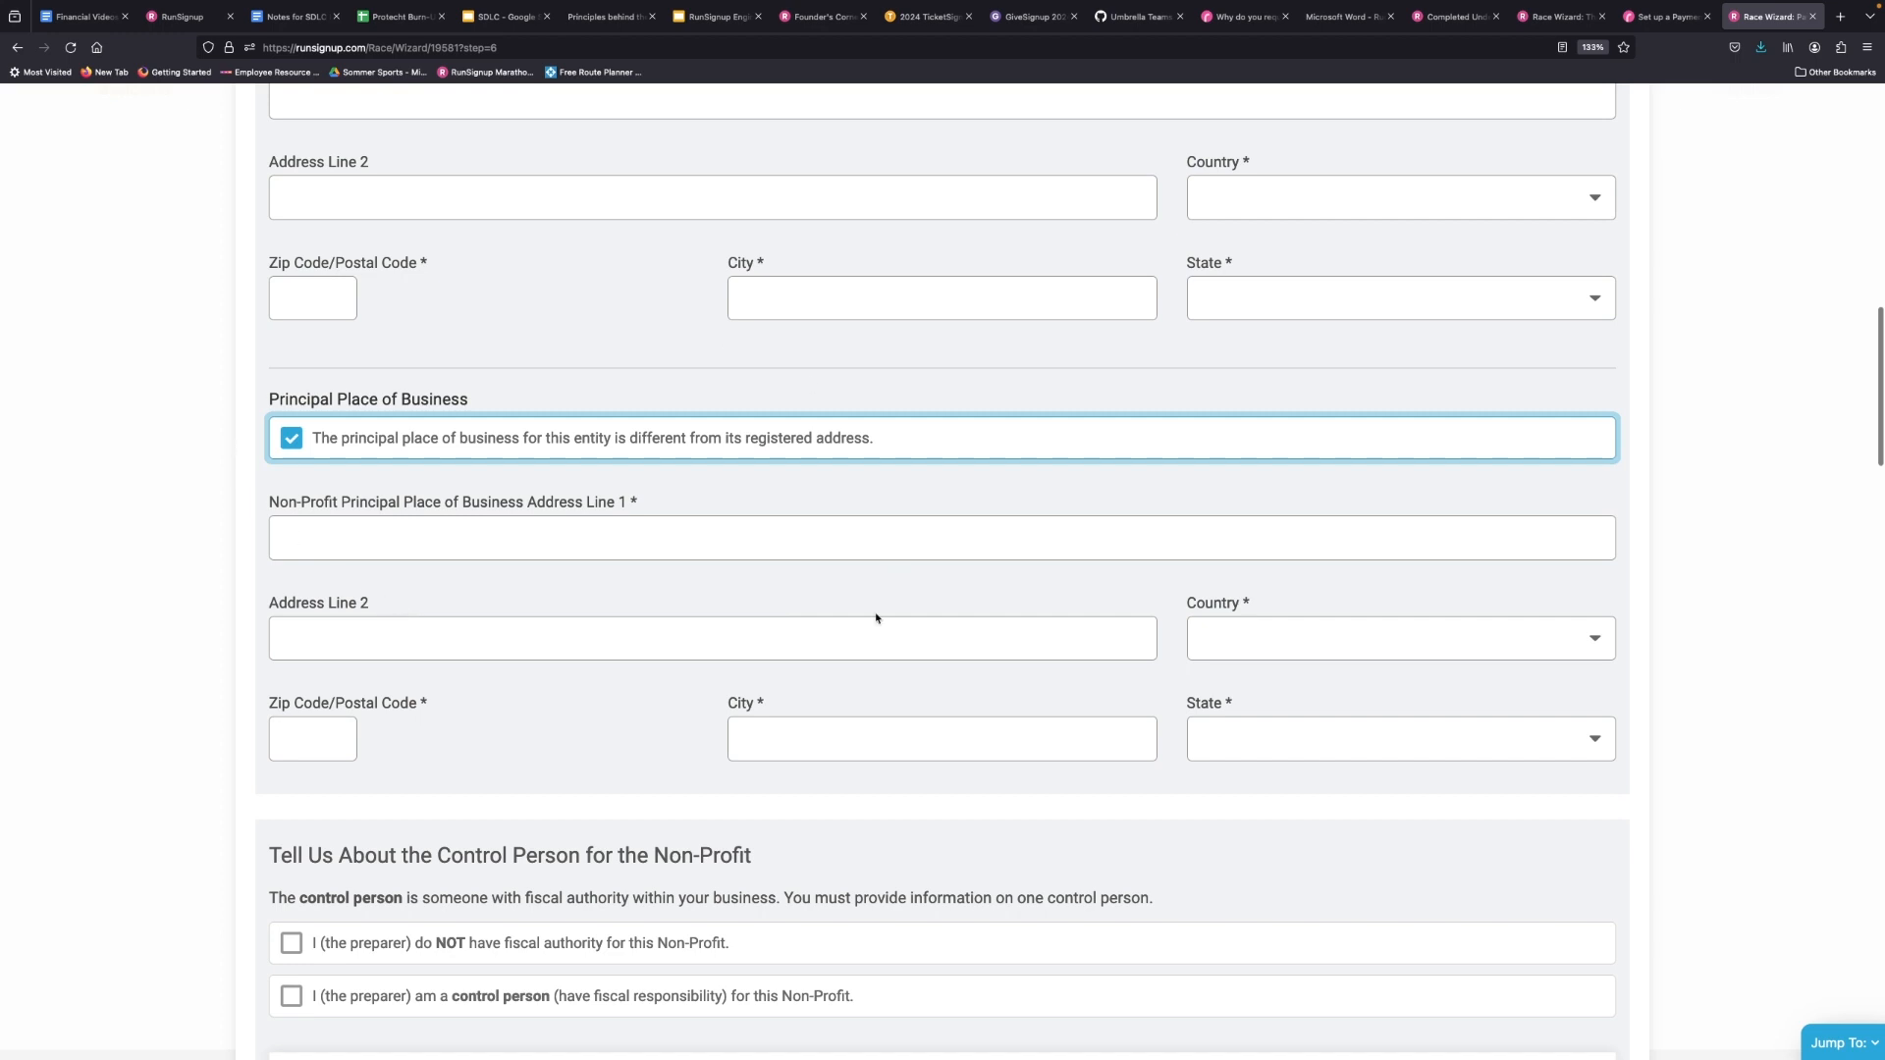
pyautogui.click(290, 439)
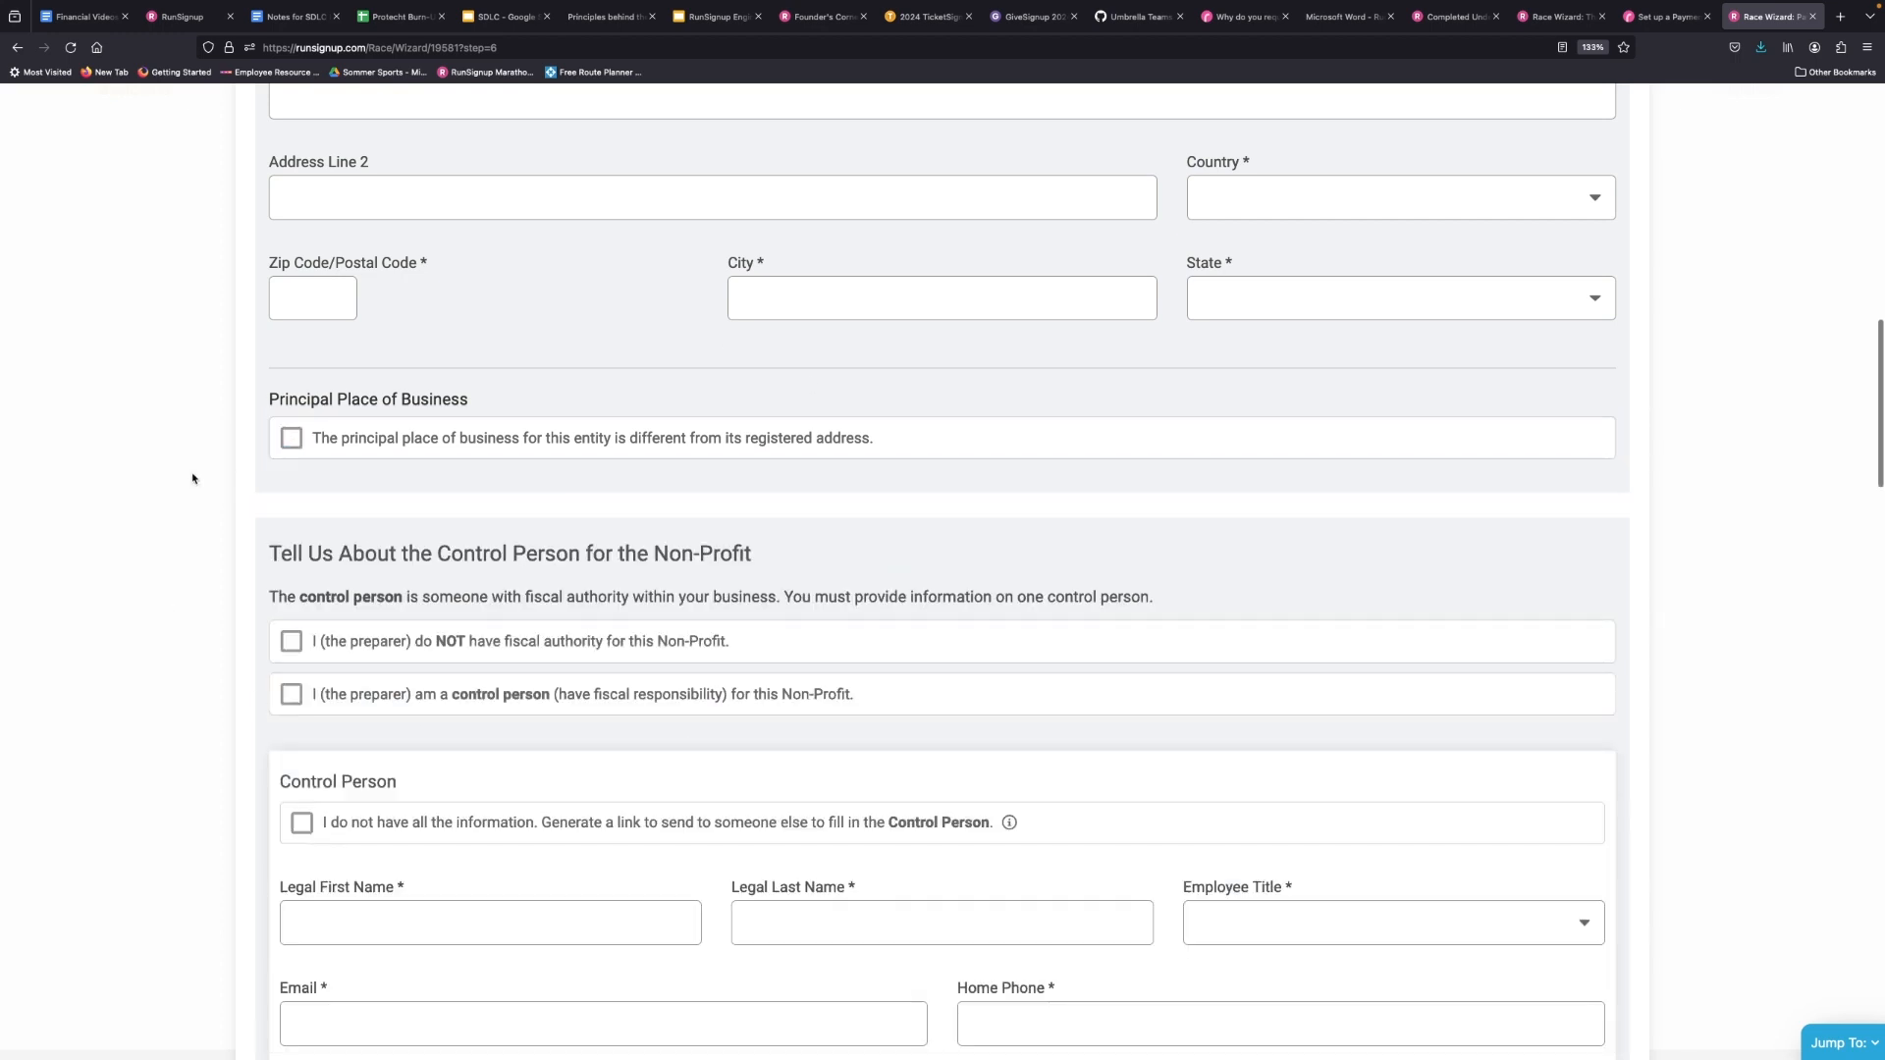
# - Read the control person definition and mark the preparer as NOT having fiscal authority for the non-profit
pyautogui.scroll(-3, 190, 475)
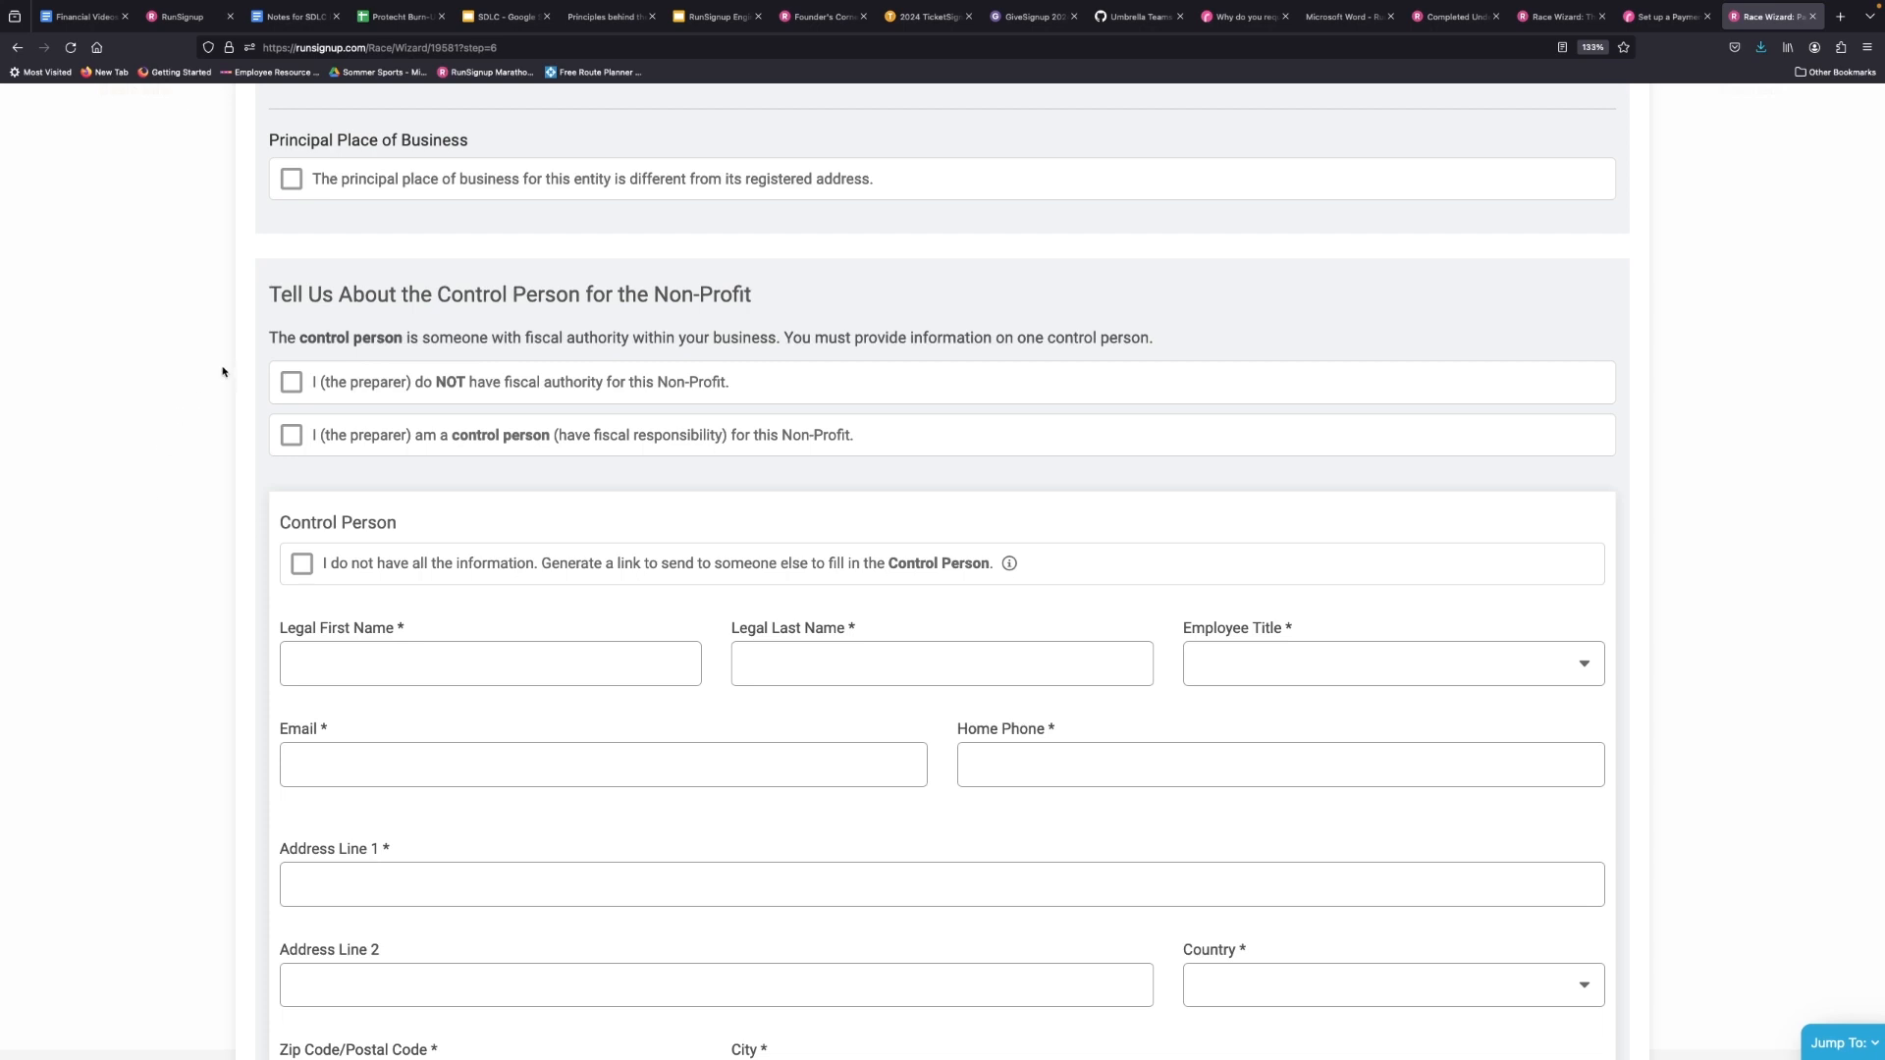
pyautogui.tripleClick(270, 337)
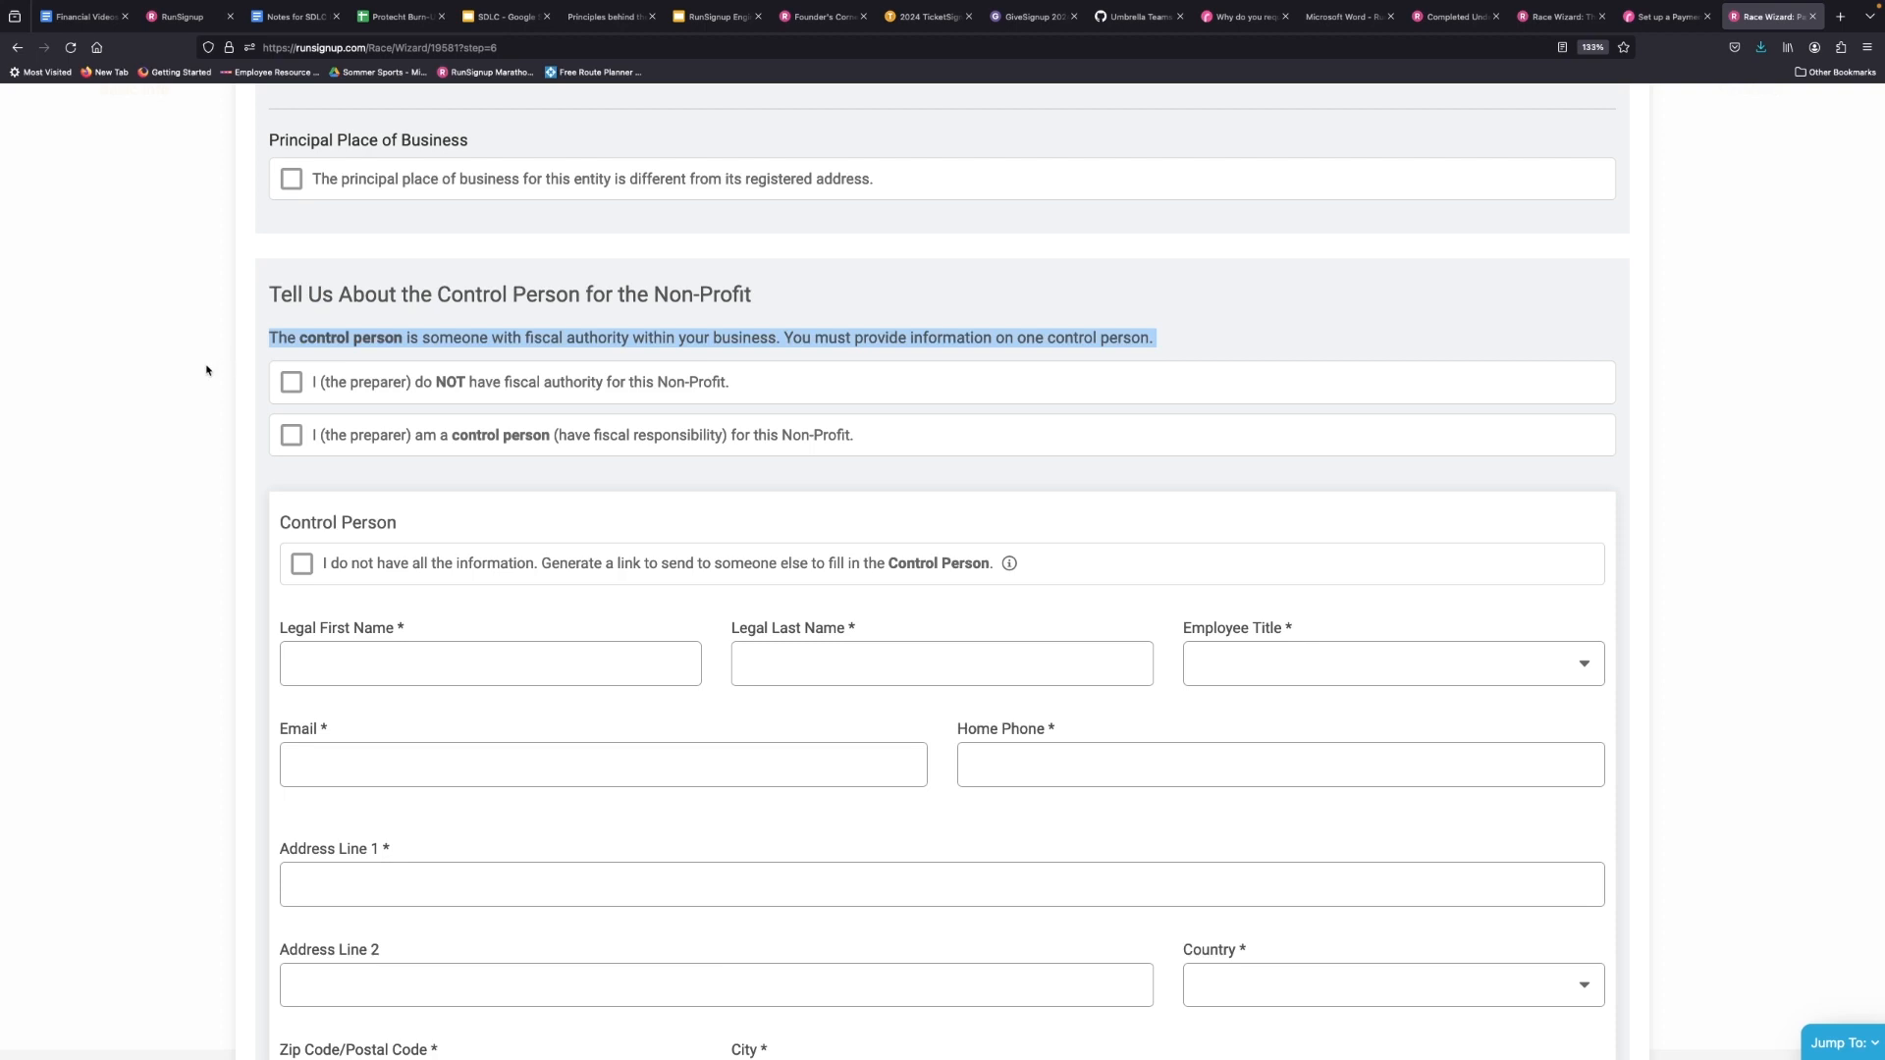
pyautogui.click(206, 370)
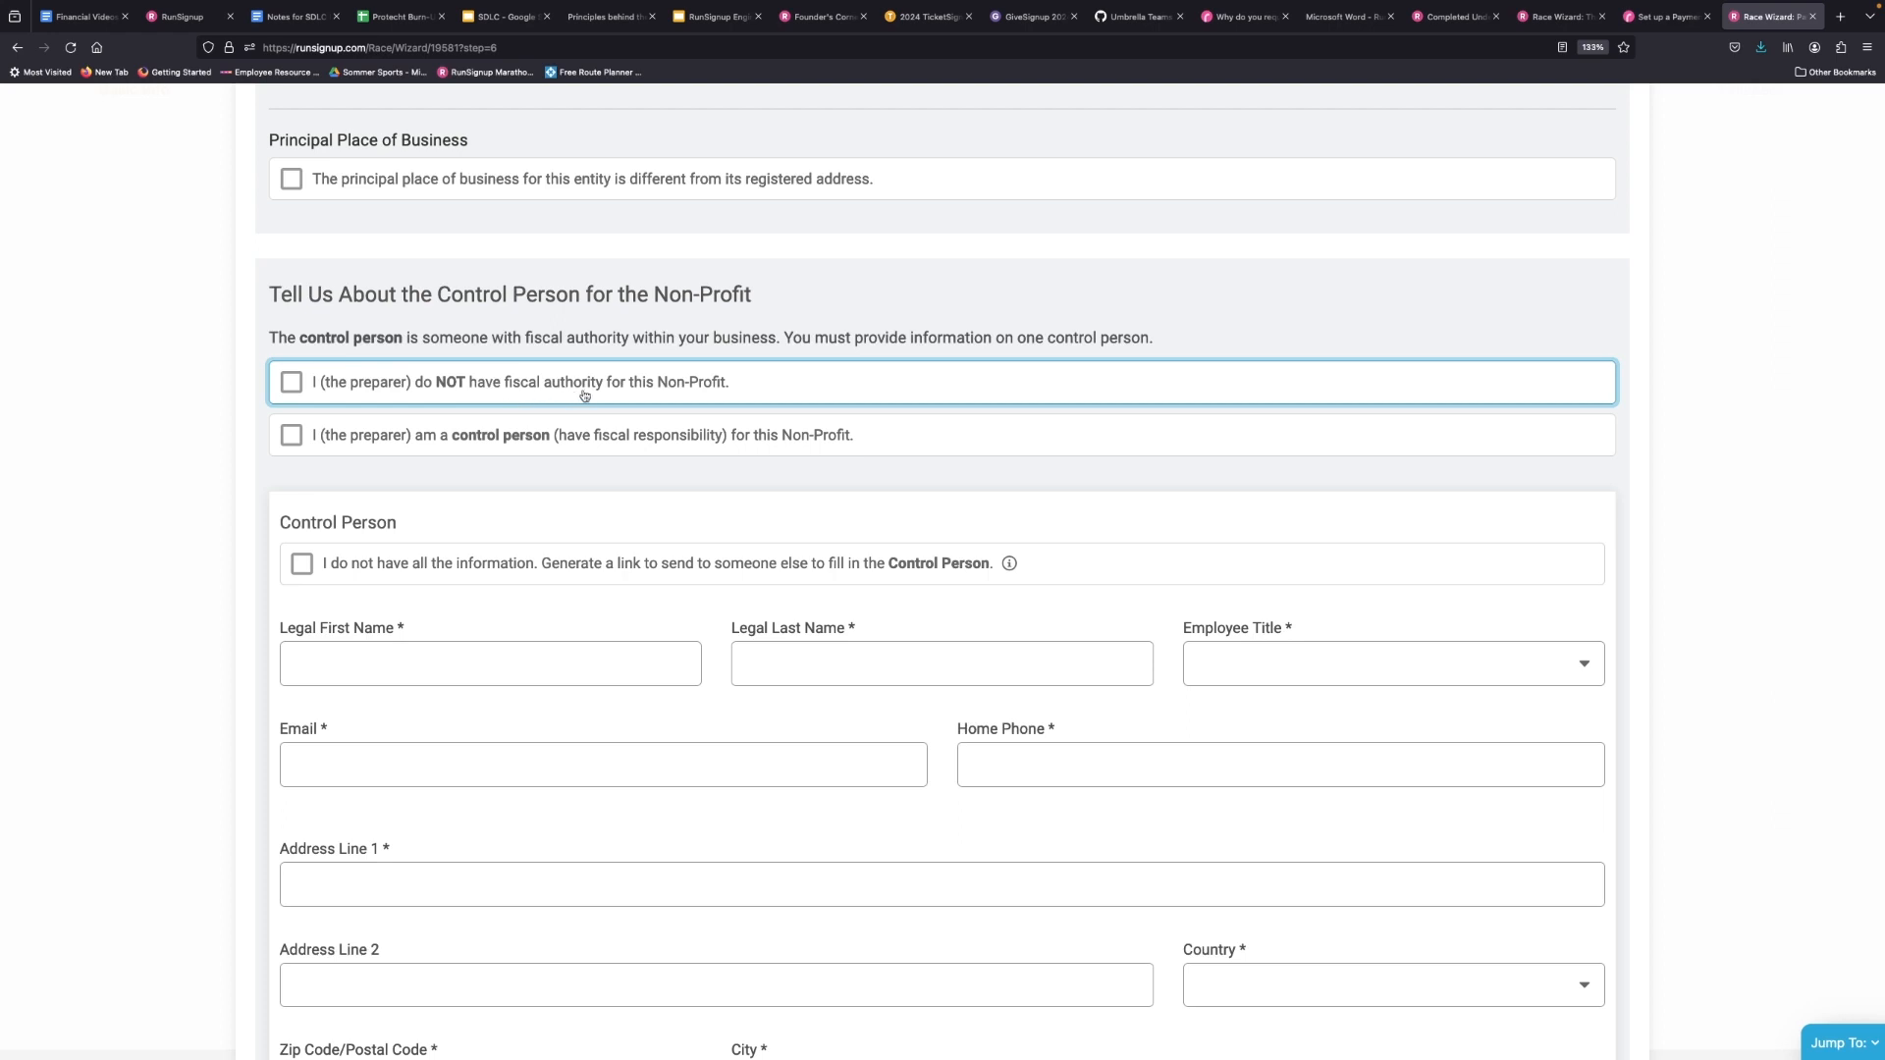
pyautogui.click(287, 381)
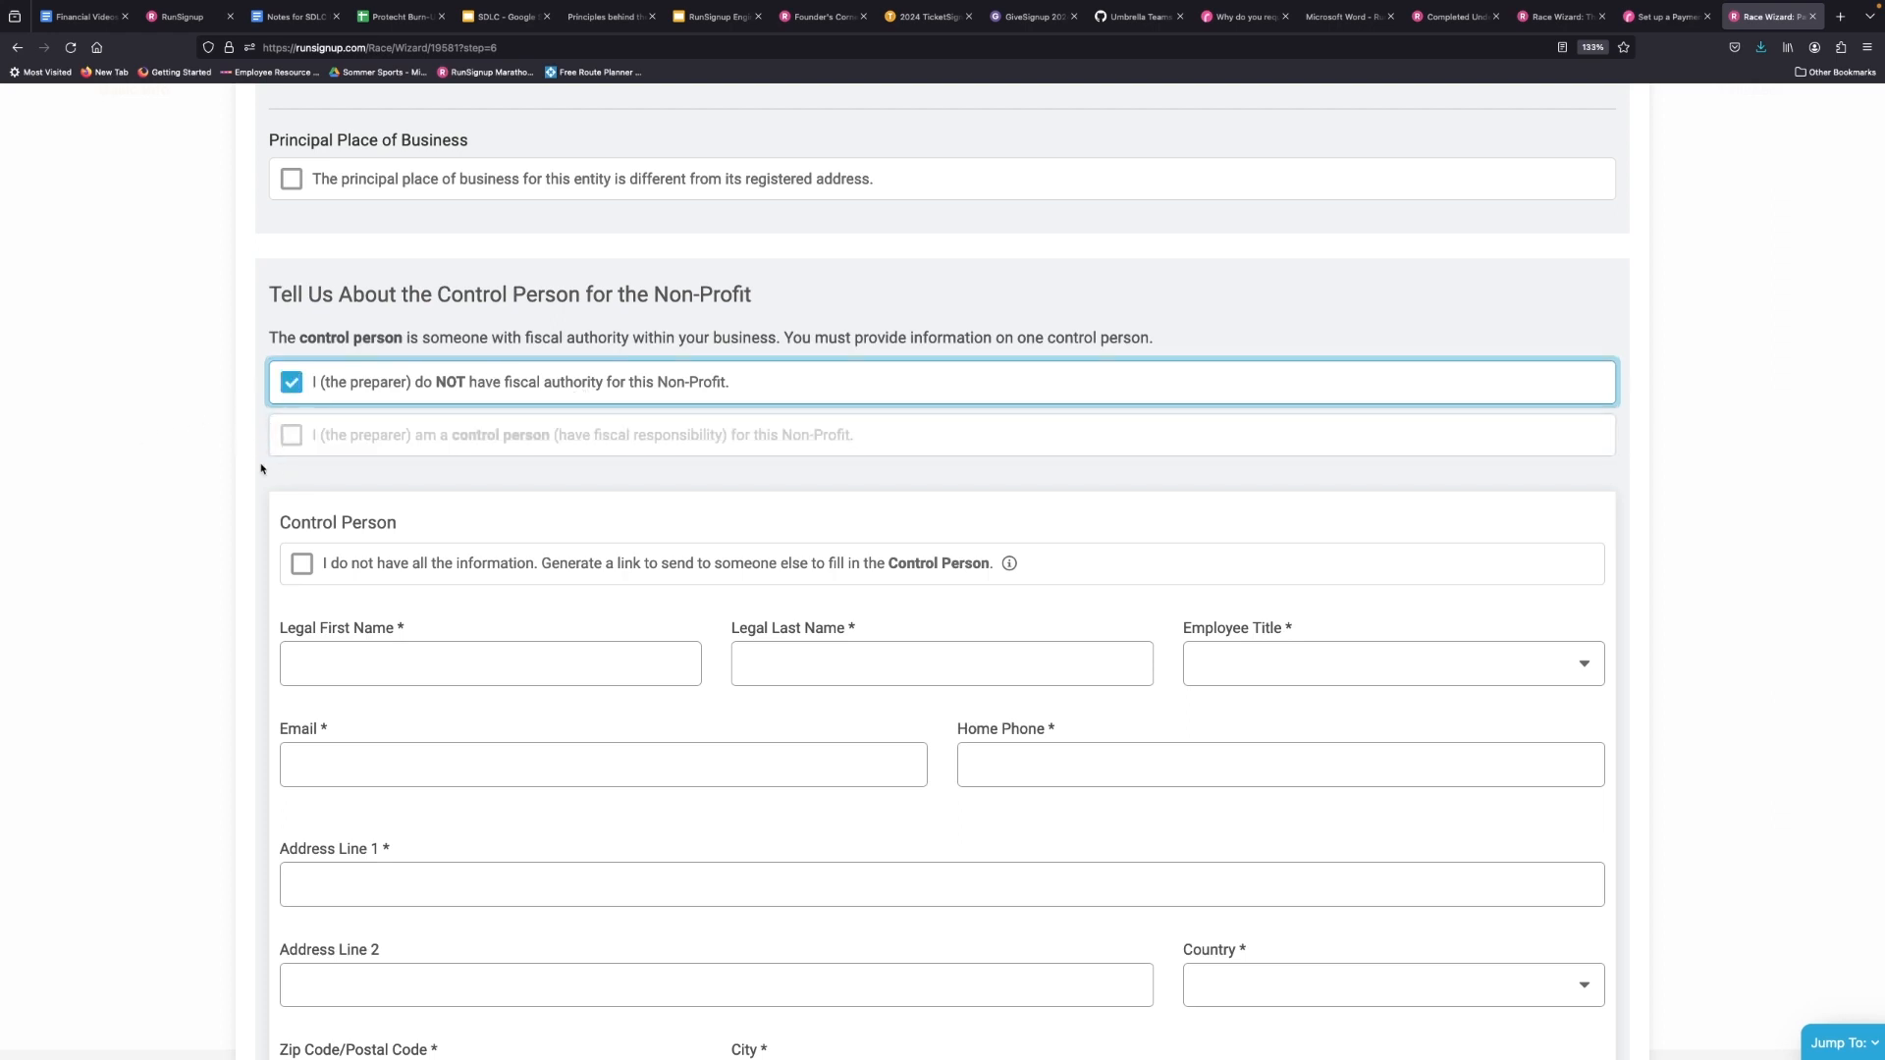
pyautogui.scroll(-3, 263, 457)
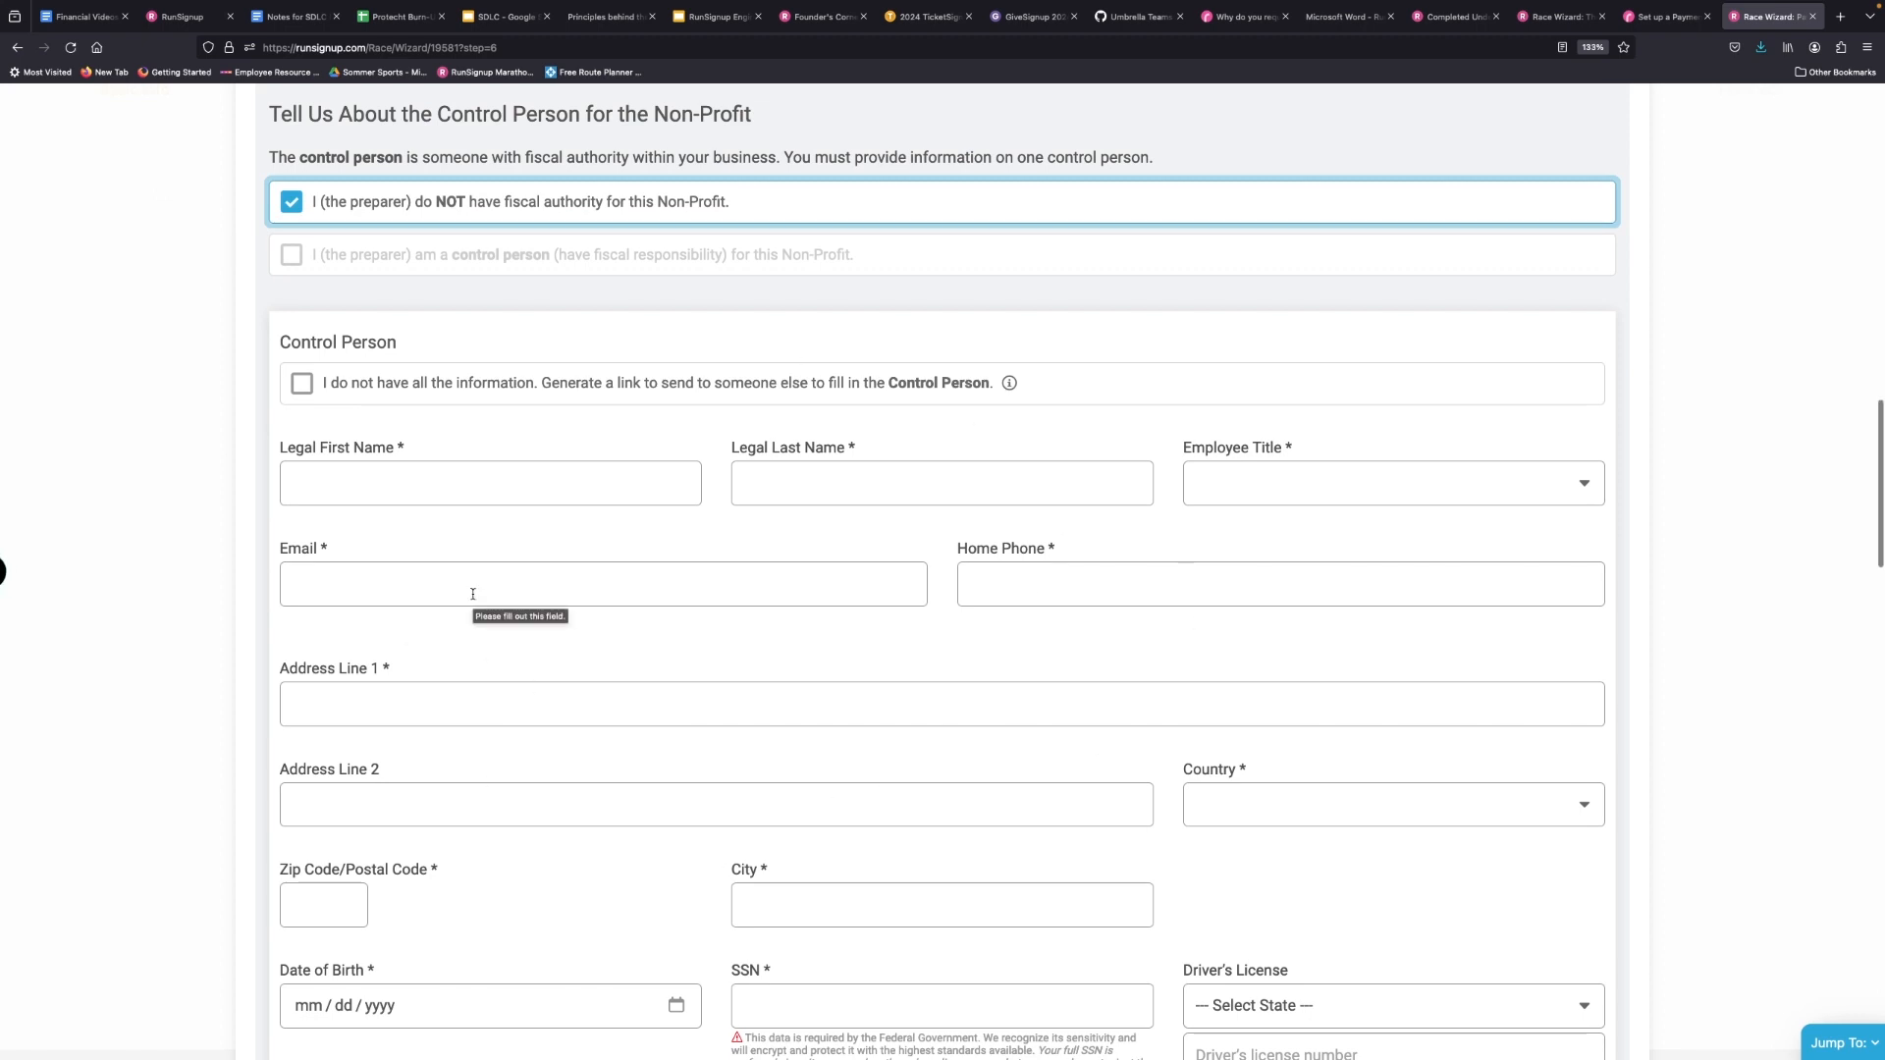
# - Mark the preparer as a control person with fiscal responsibility and view the payment information section below
pyautogui.scroll(2, 431, 499)
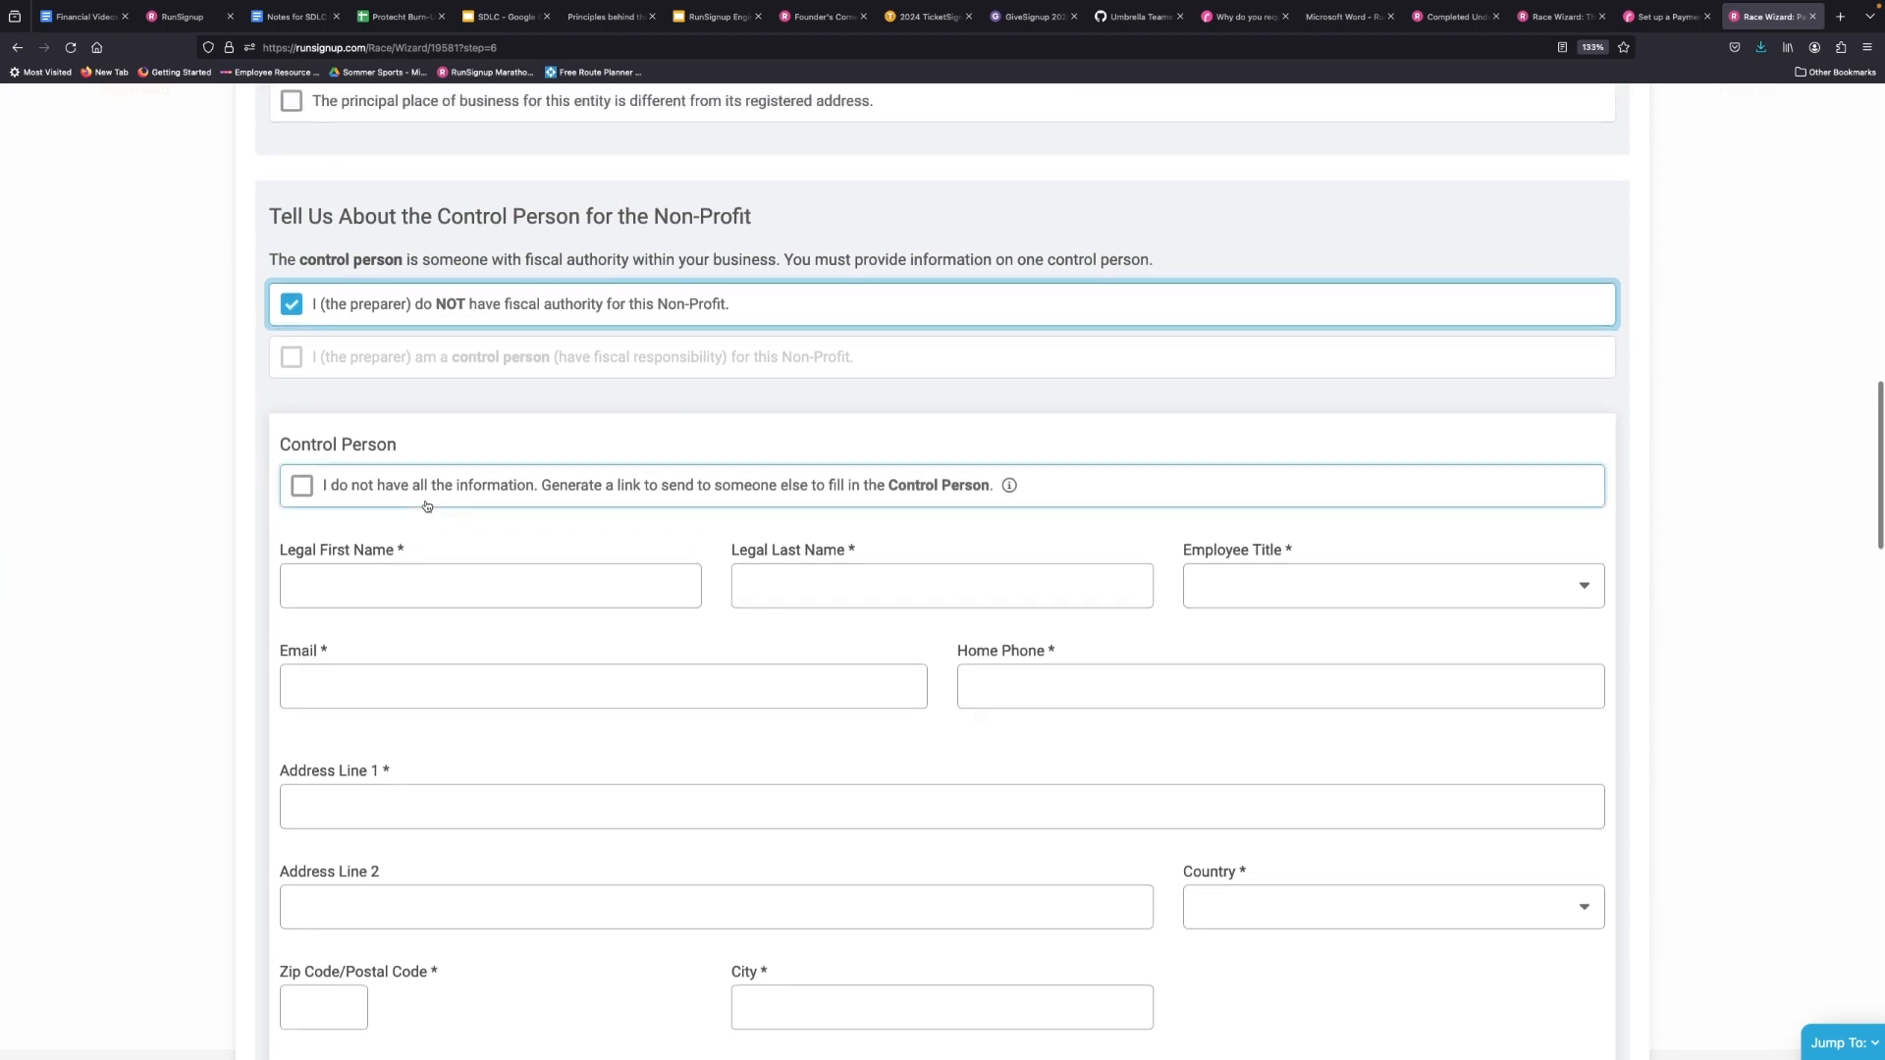
pyautogui.click(292, 357)
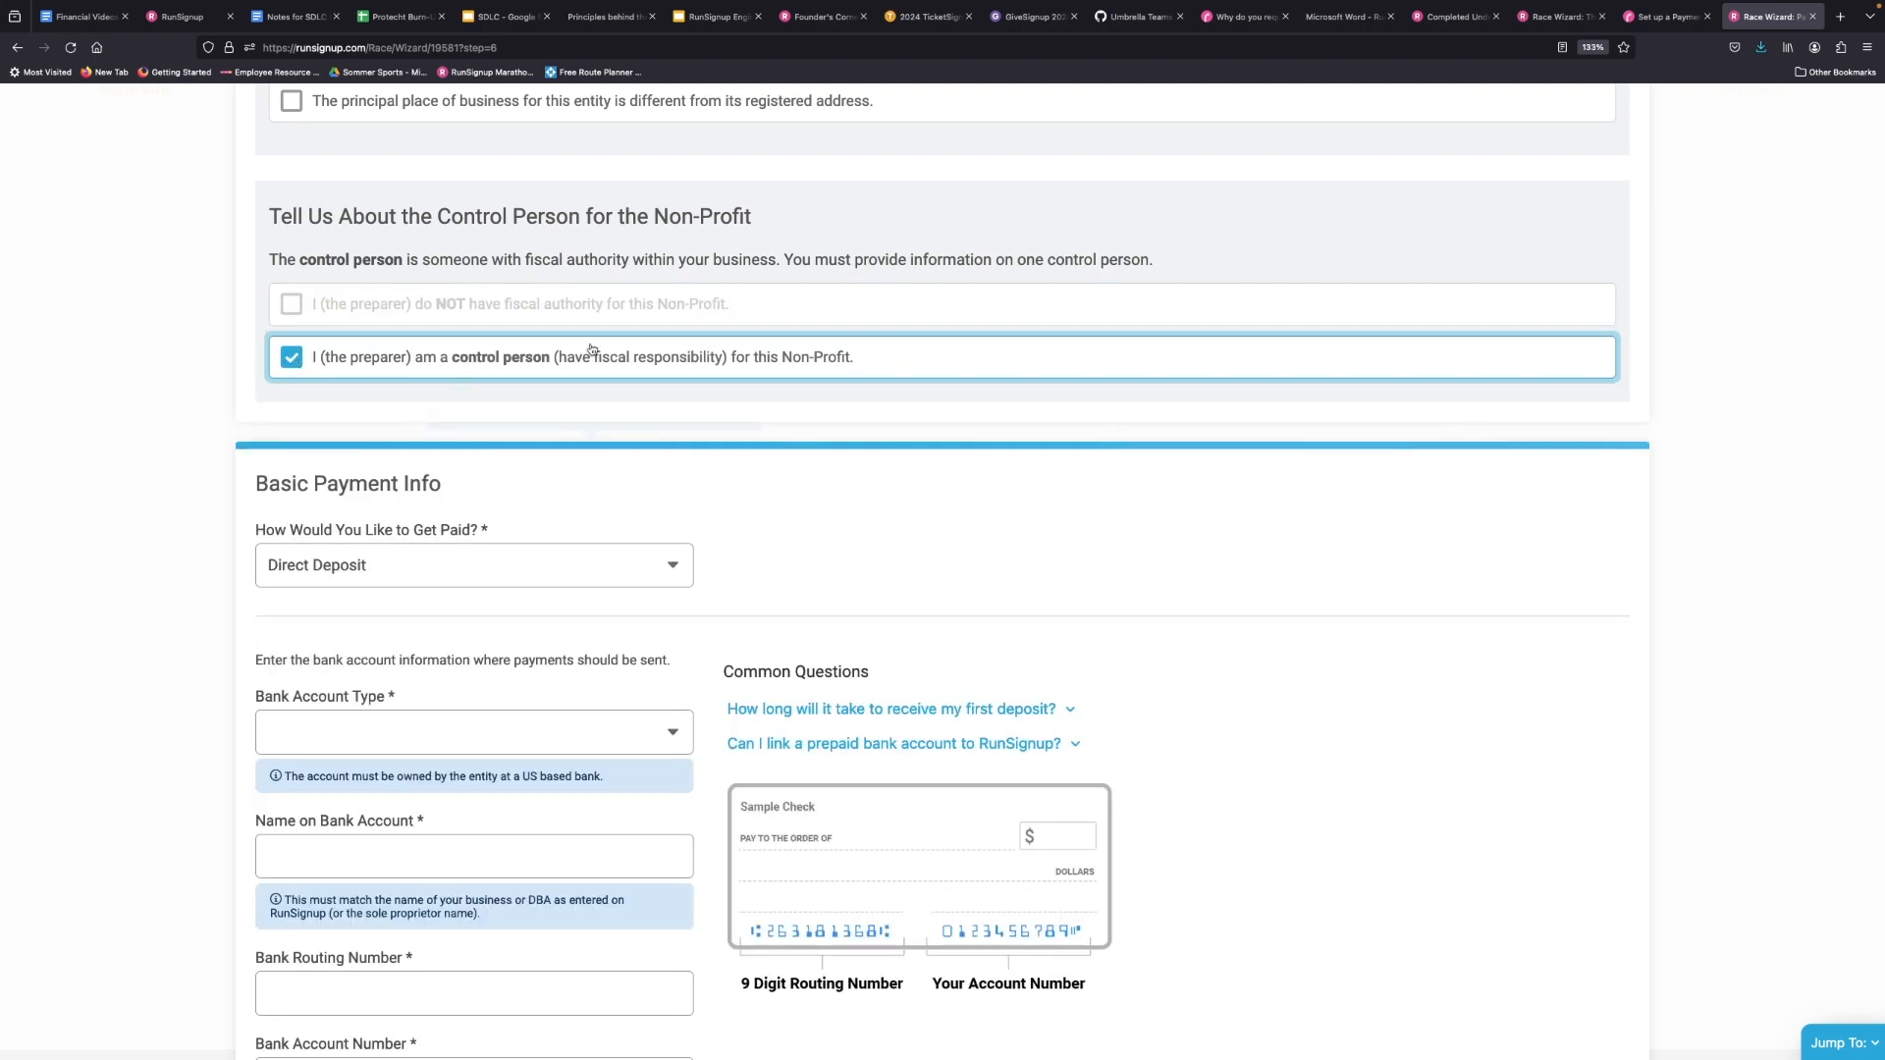
pyautogui.scroll(-4, 571, 370)
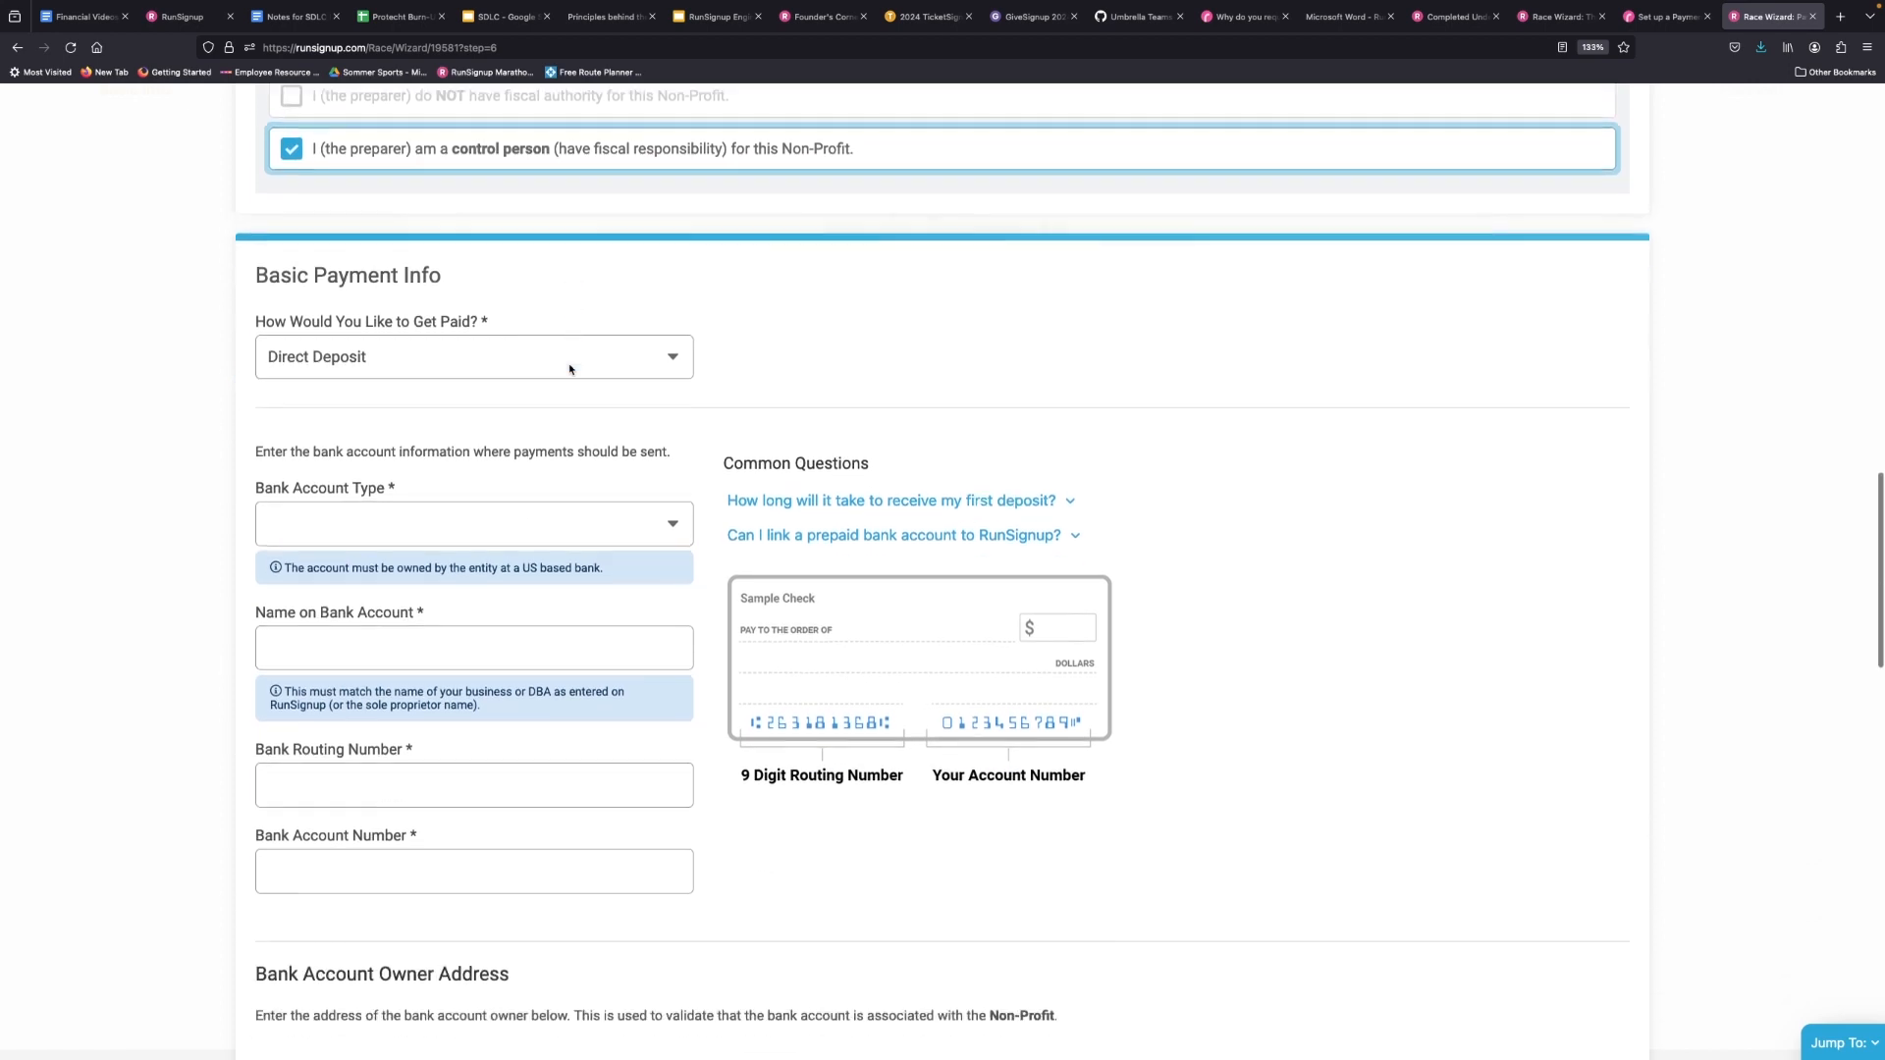
# - Clear the preparer's control person option and mark the preparer as NOT having fiscal authority instead
pyautogui.scroll(5, 293, 397)
pyautogui.click(292, 394)
pyautogui.click(543, 334)
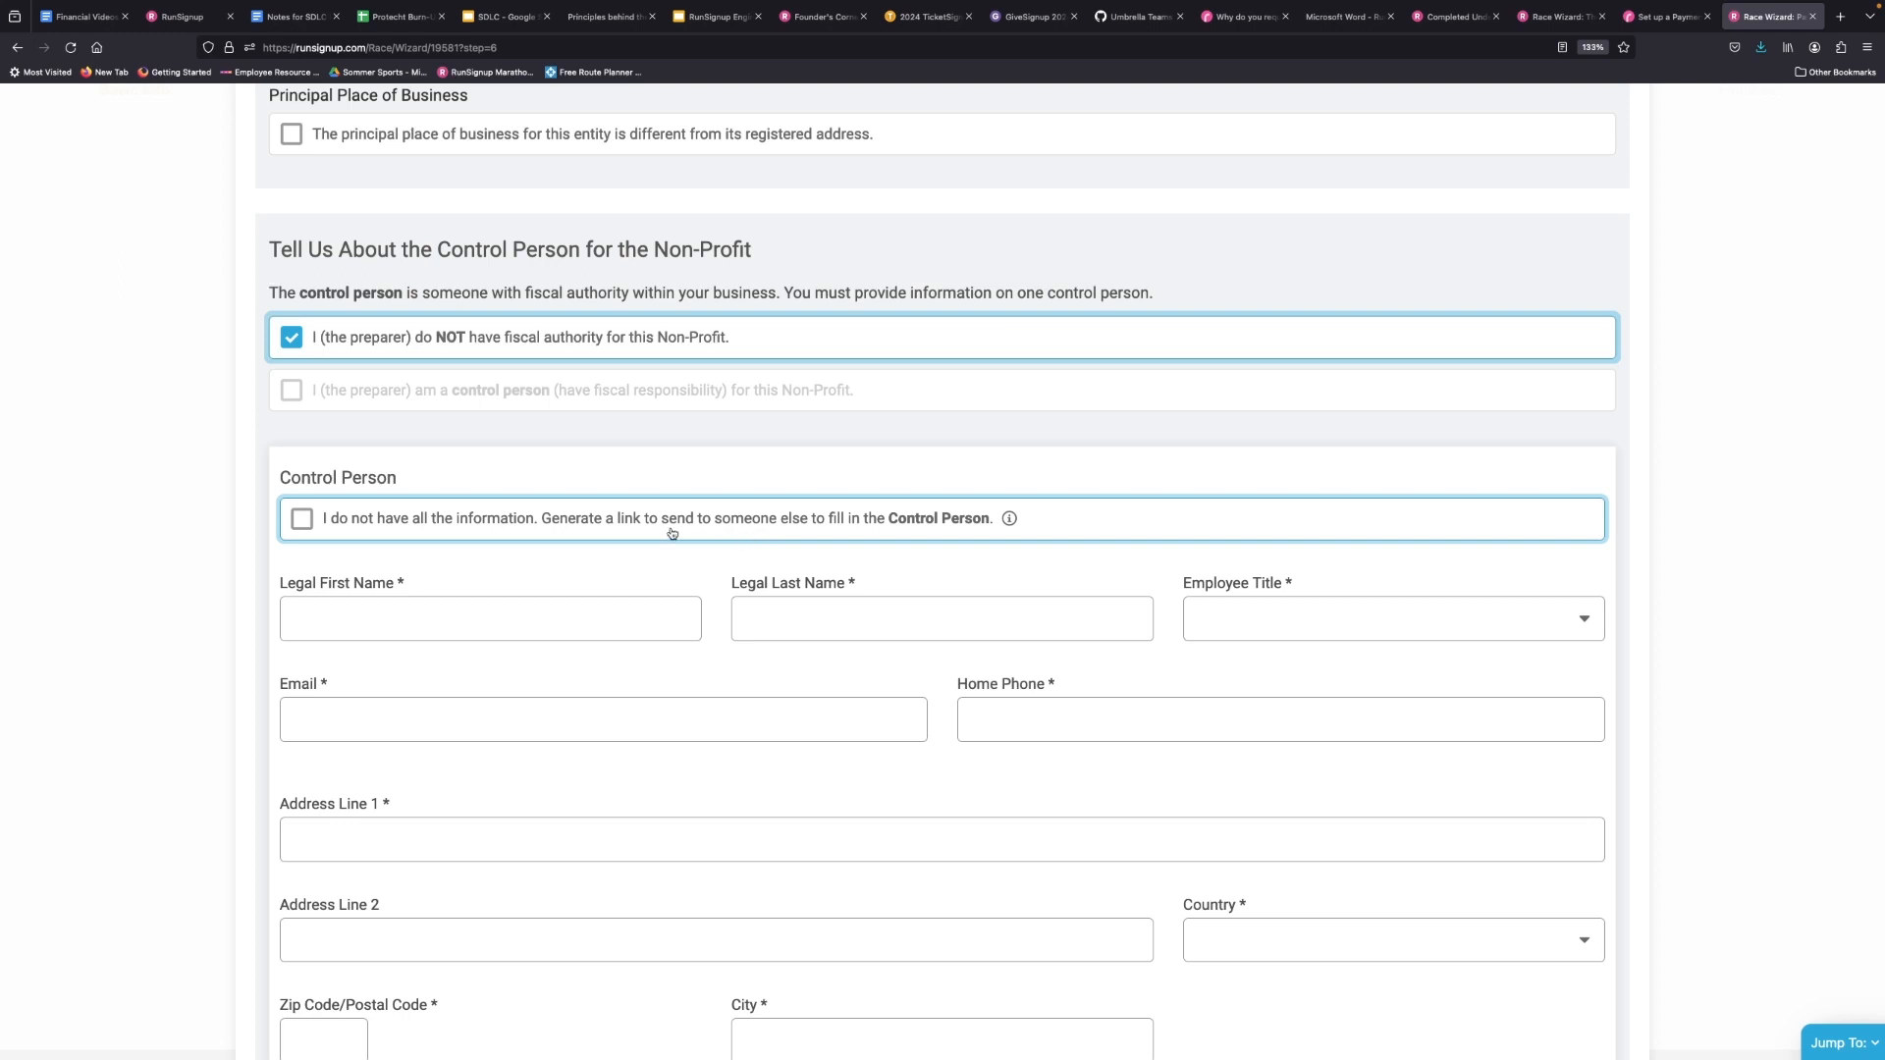
# - Try the option to generate a link for someone else to fill in the Control Person, clear it and inspect the control person fields
pyautogui.click(300, 520)
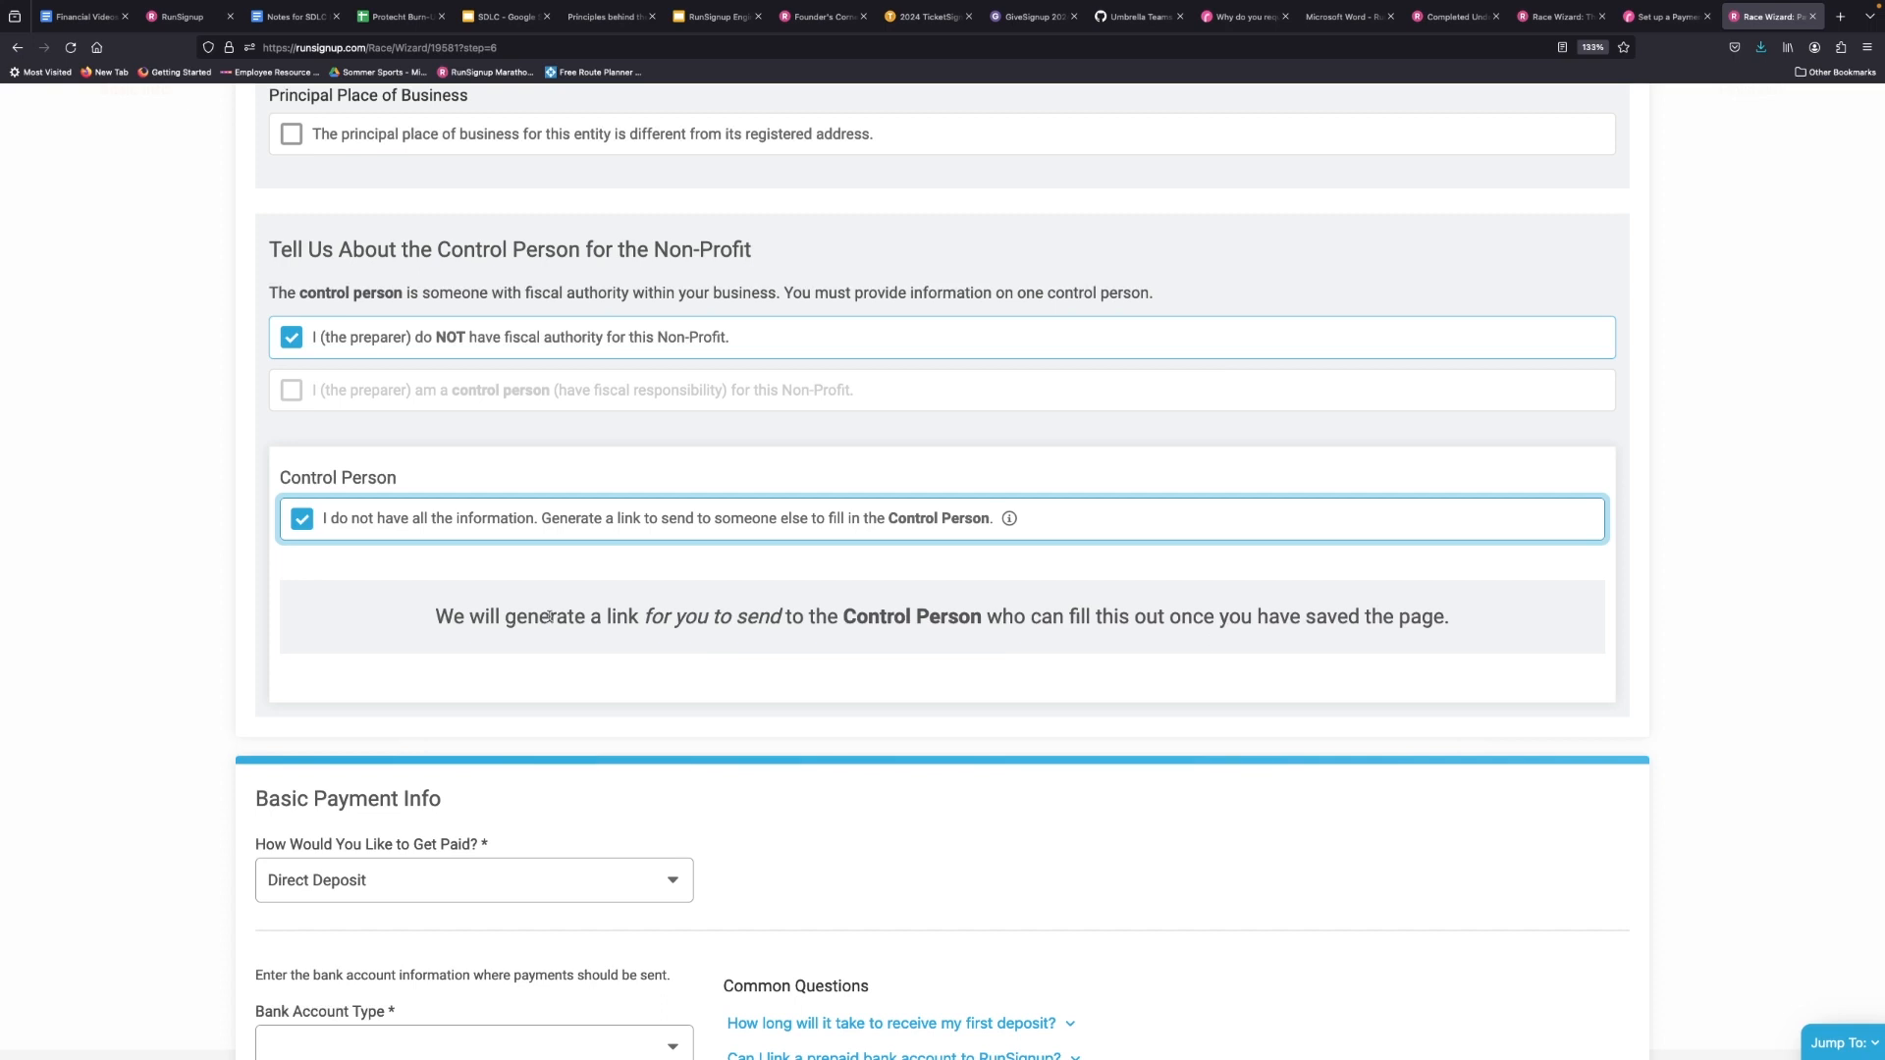
pyautogui.click(300, 520)
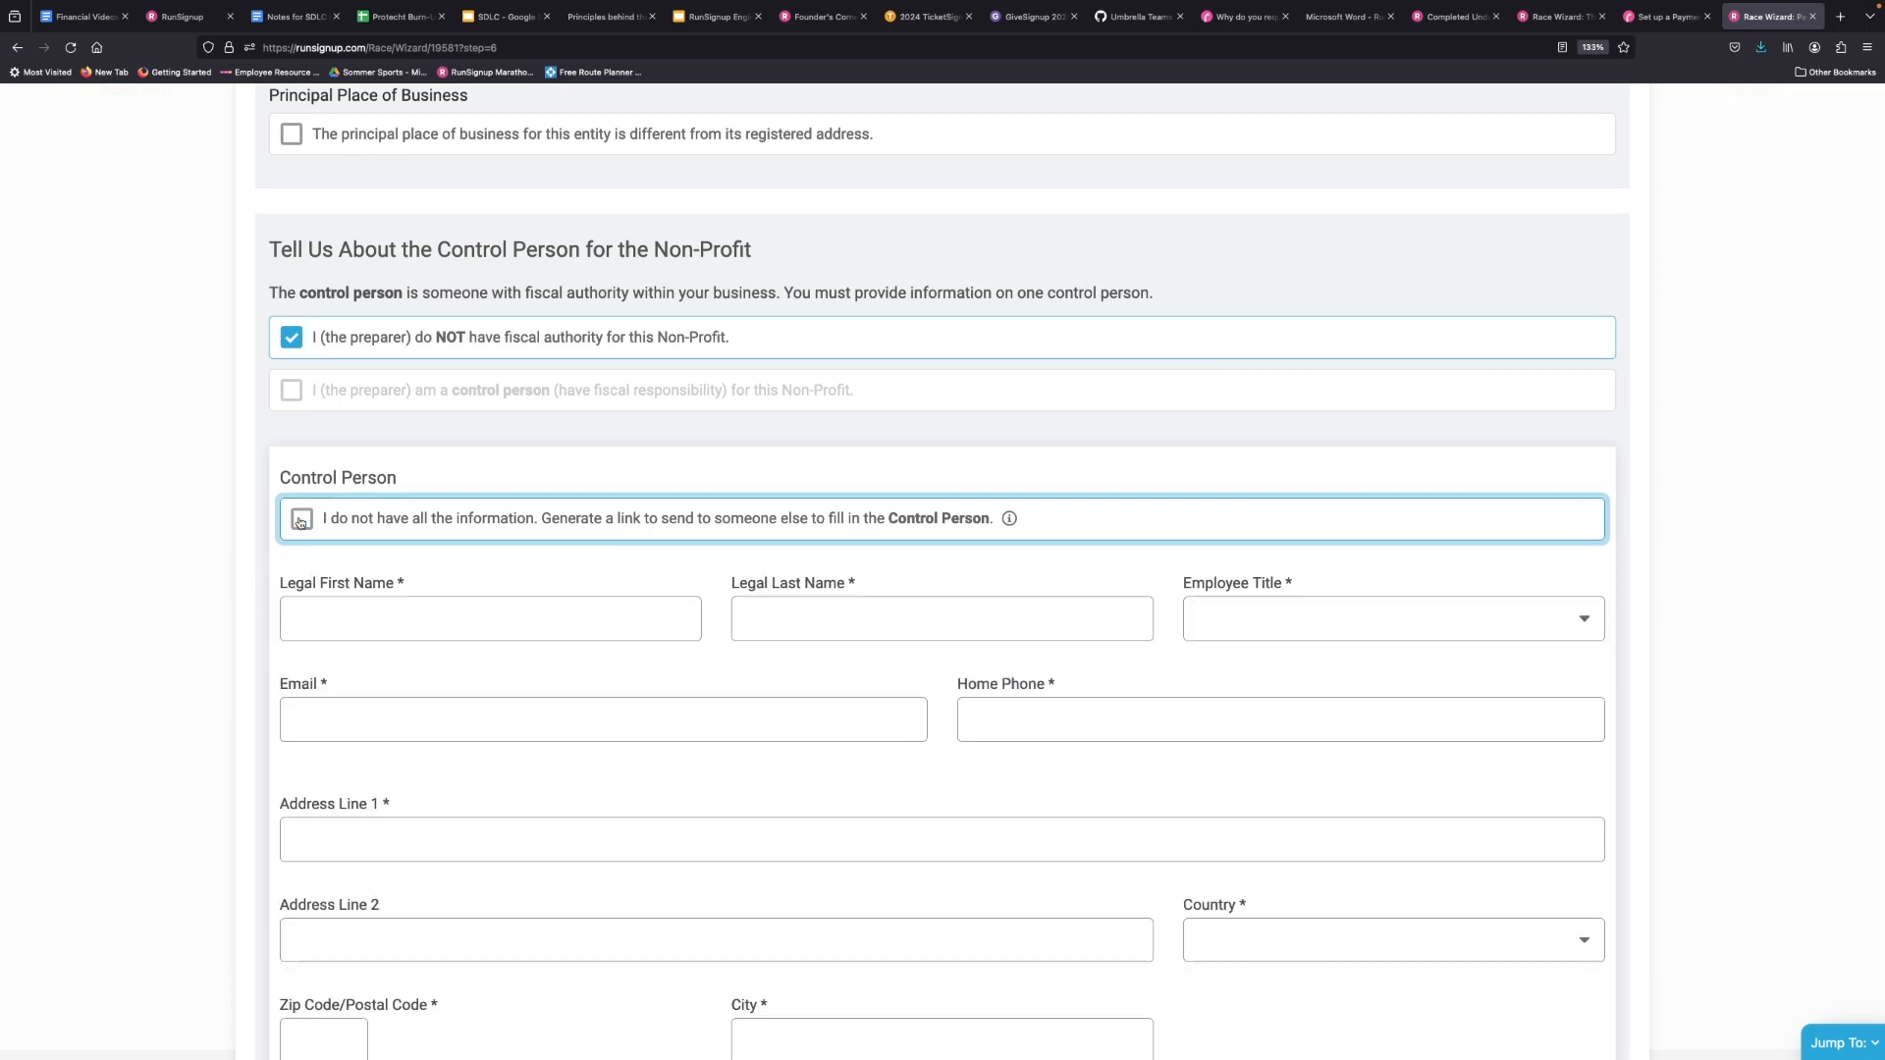
pyautogui.scroll(-1, 301, 524)
pyautogui.scroll(-5, 300, 522)
pyautogui.scroll(1, 299, 520)
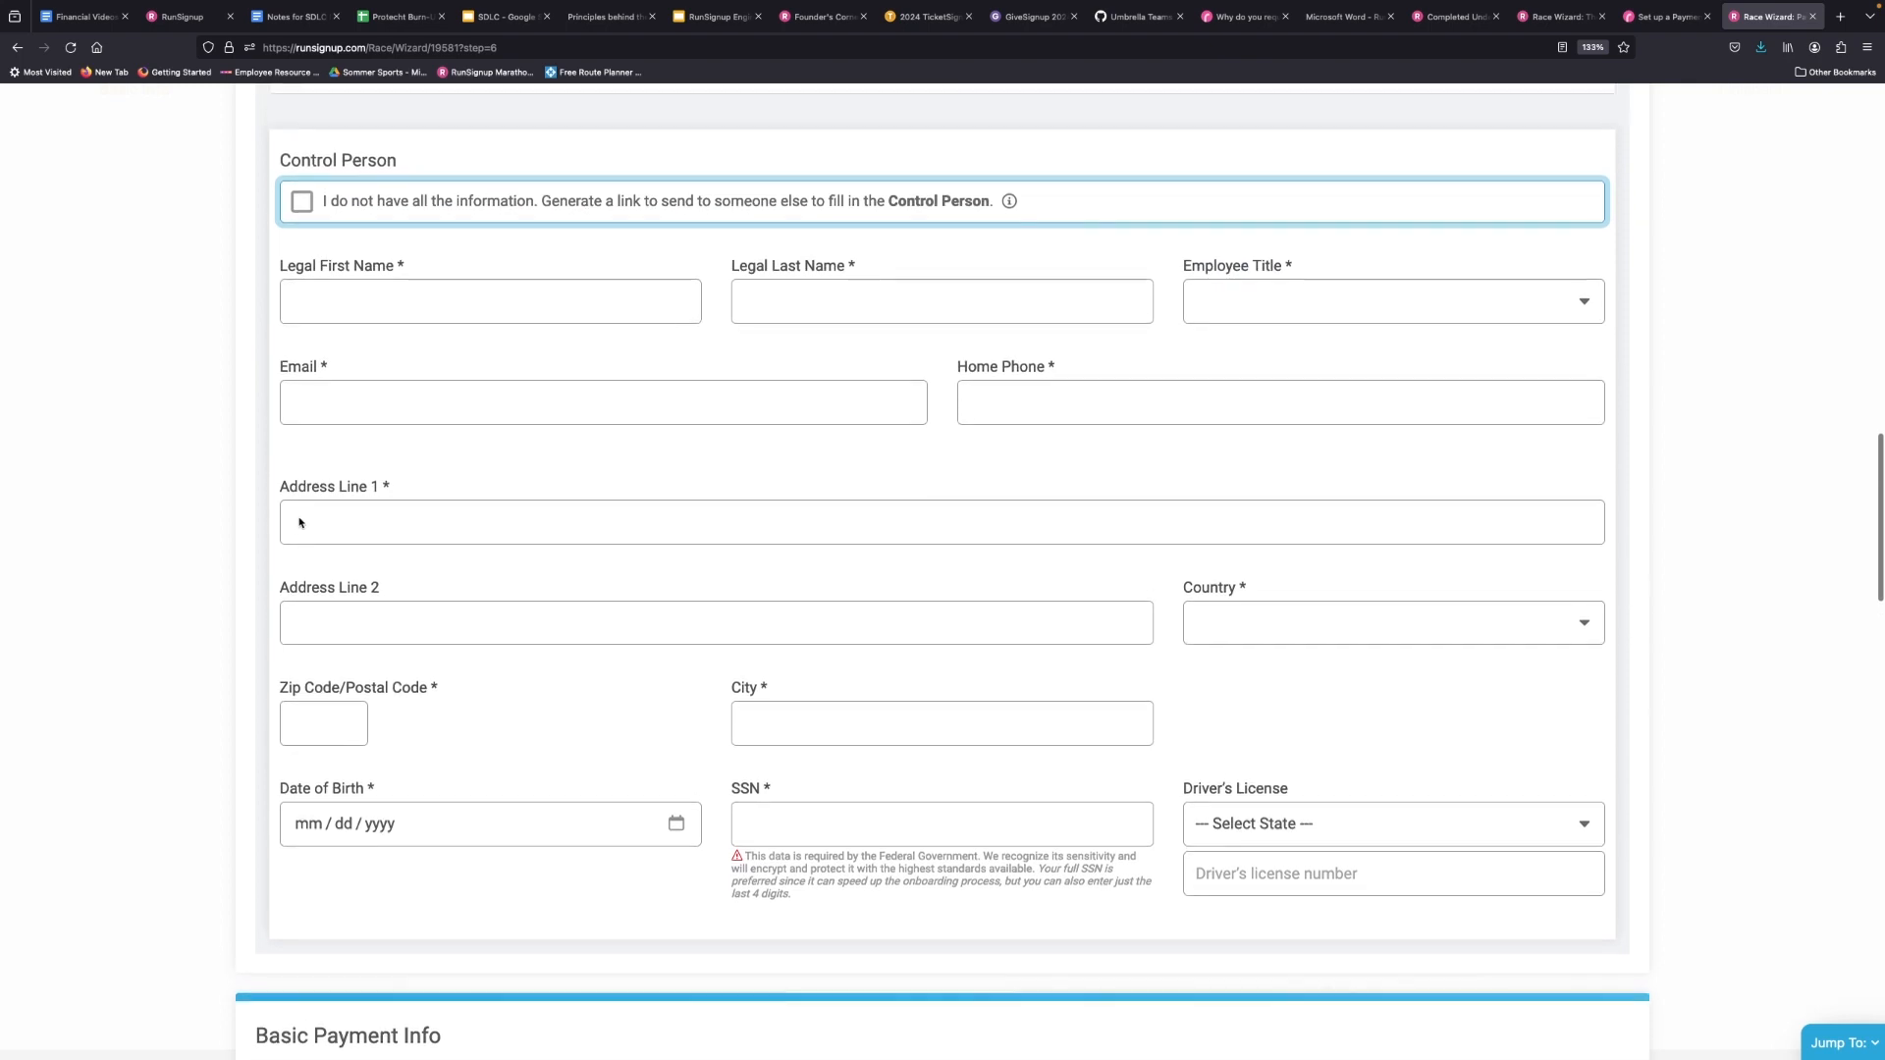
pyautogui.scroll(1, 299, 518)
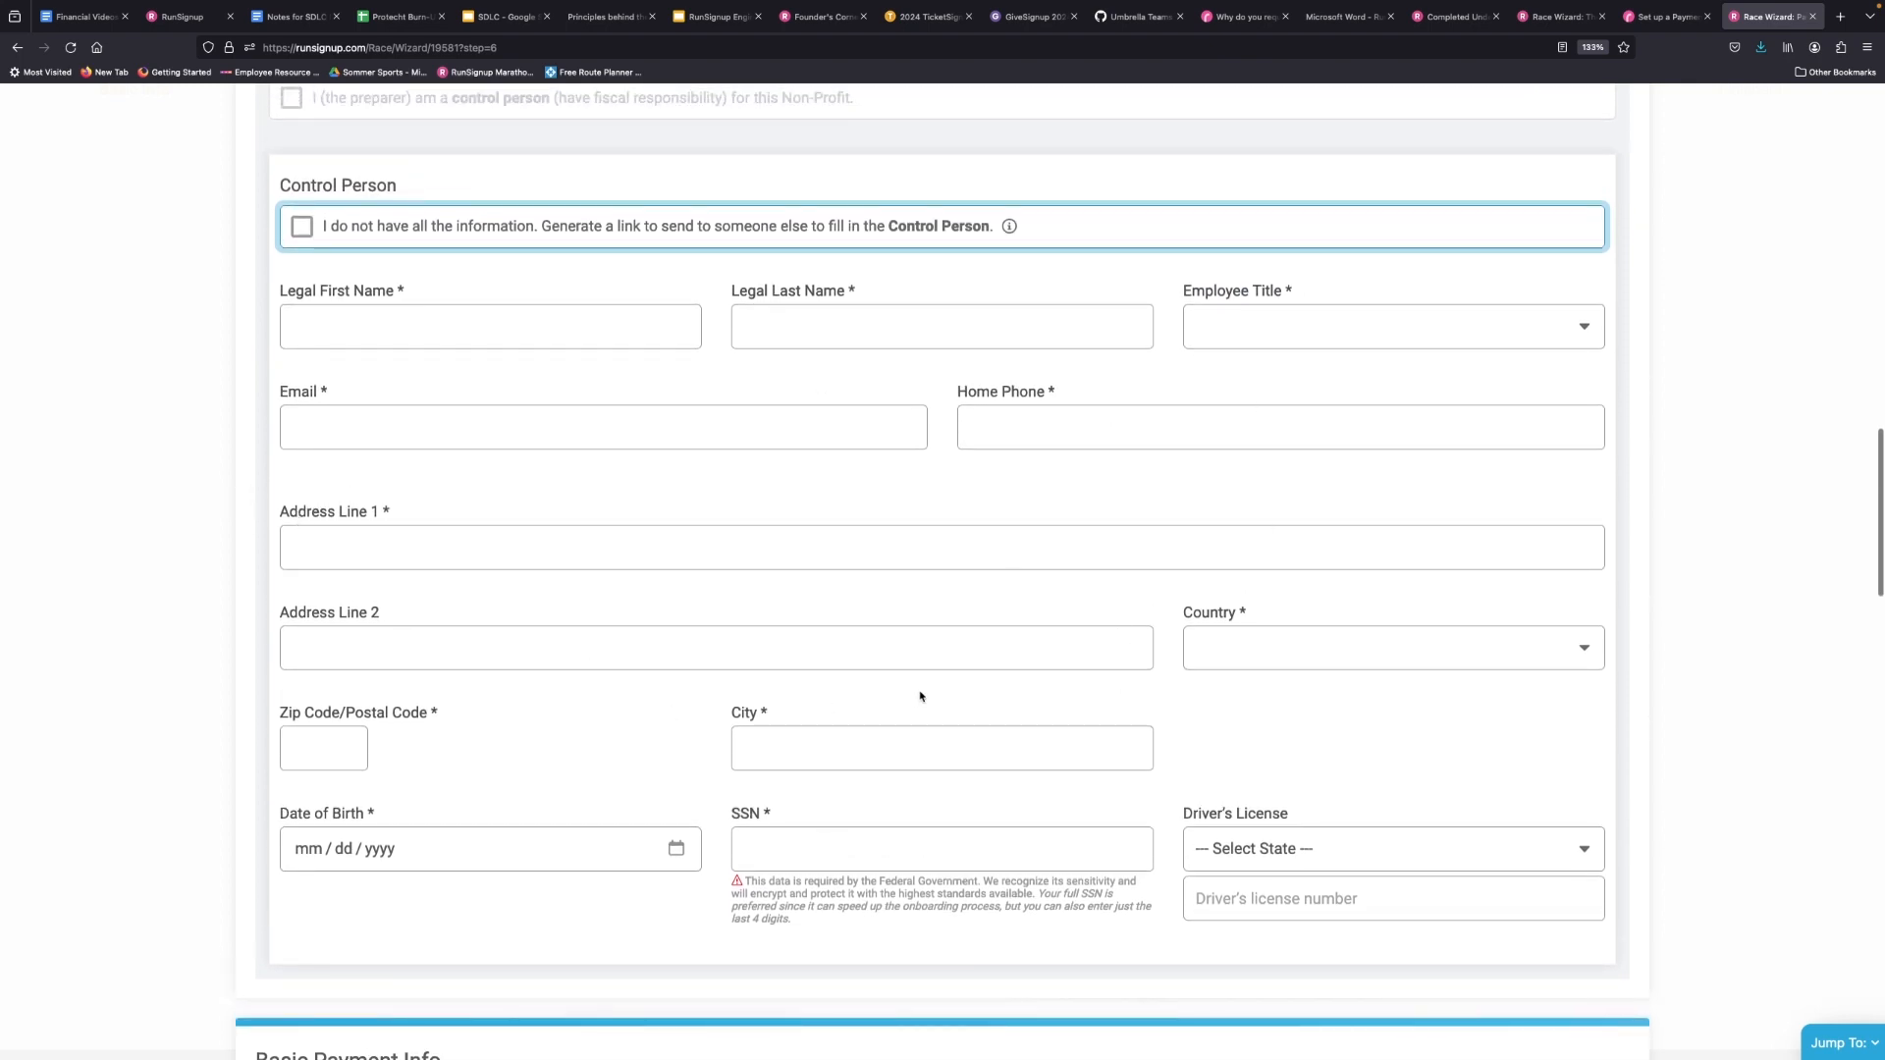
# - Mark the preparer as a control person with fiscal responsibility for the non-profit
pyautogui.scroll(4, 920, 696)
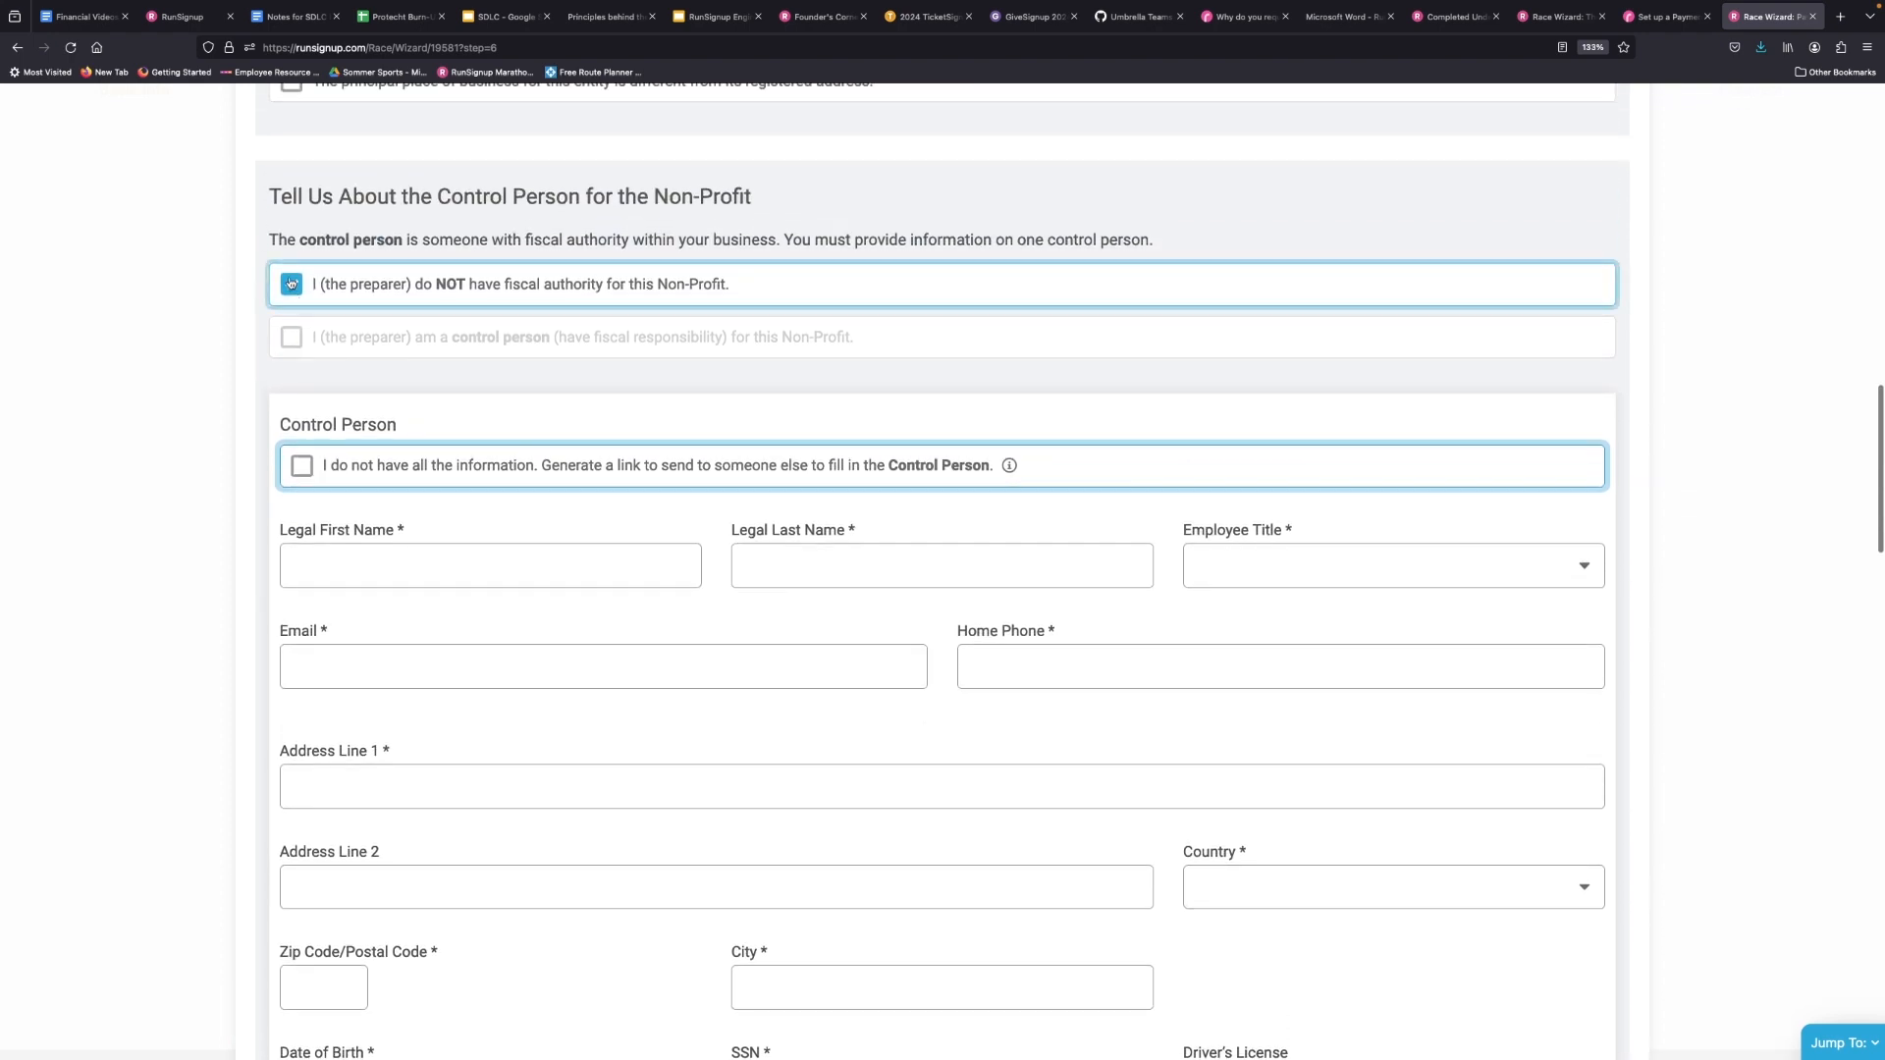
pyautogui.click(292, 337)
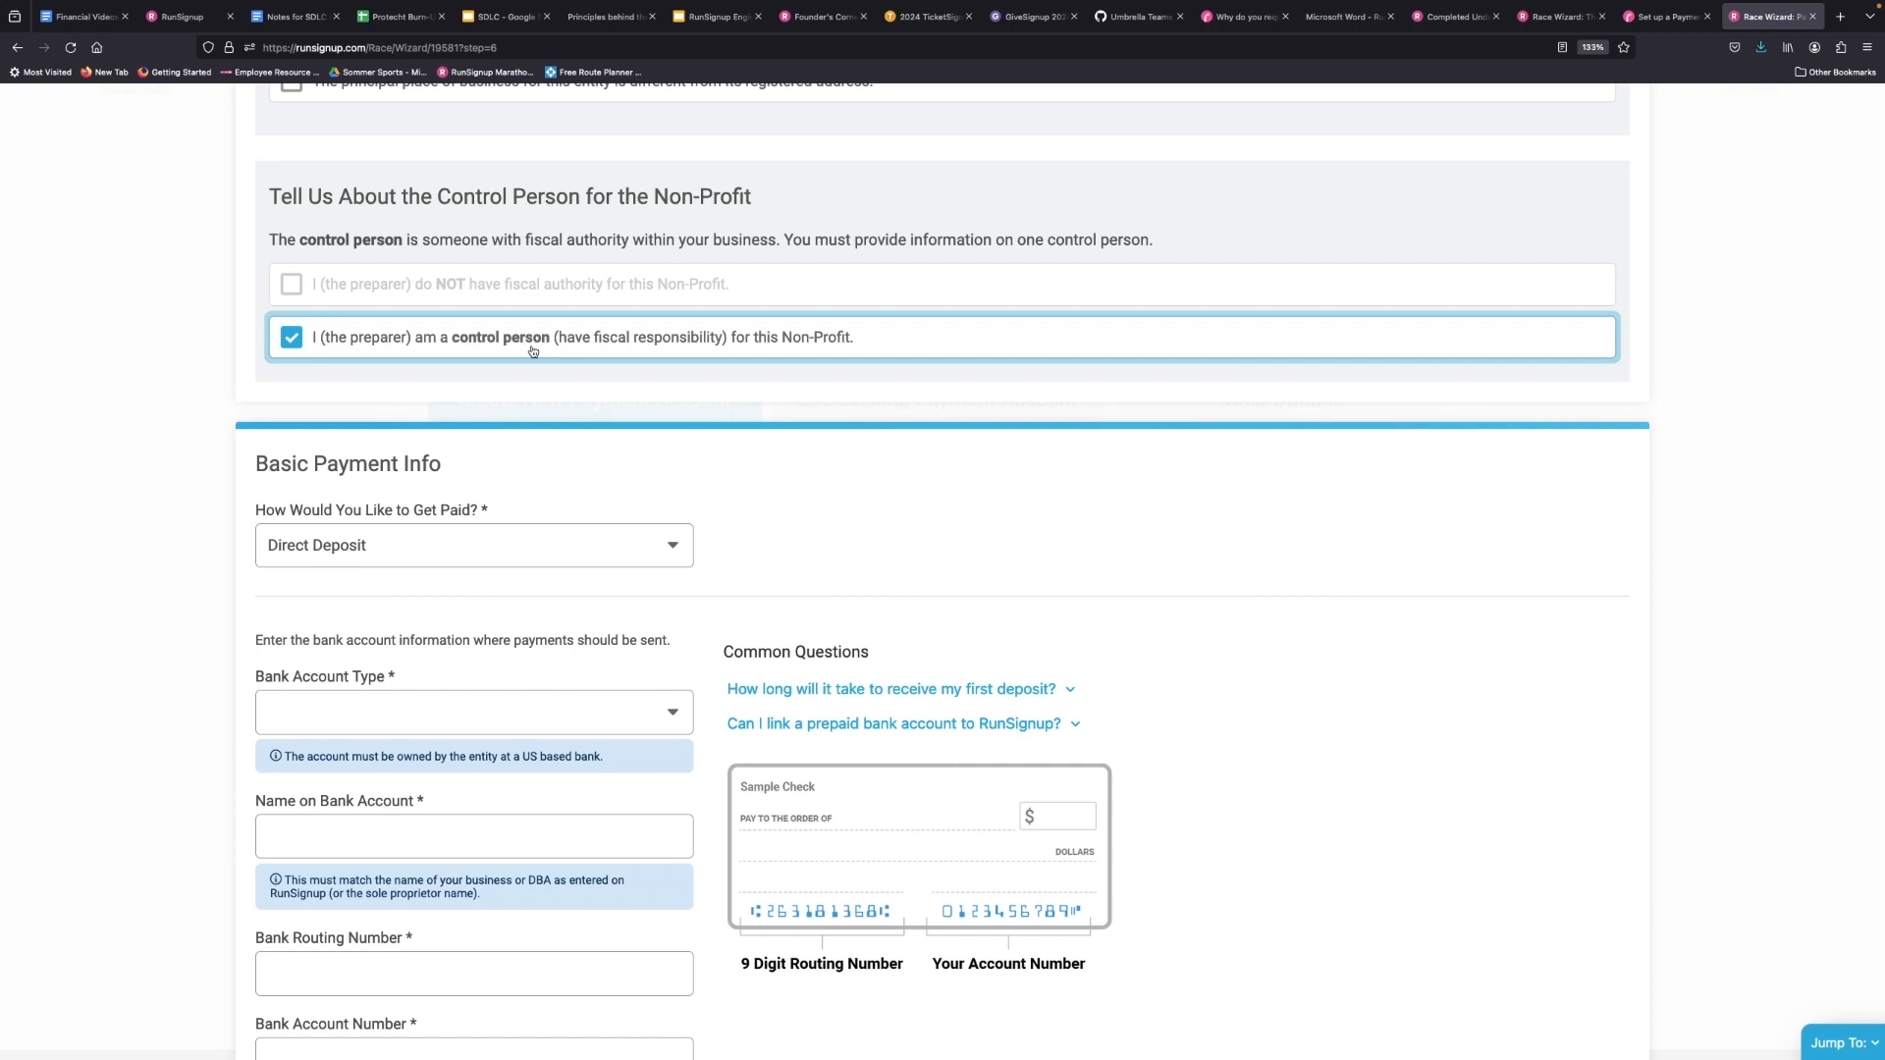
# - Switch the payment method to Check to view its fee acknowledgement and mailing options, and set it back to Direct Deposit
pyautogui.scroll(-4, 533, 352)
pyautogui.click(456, 292)
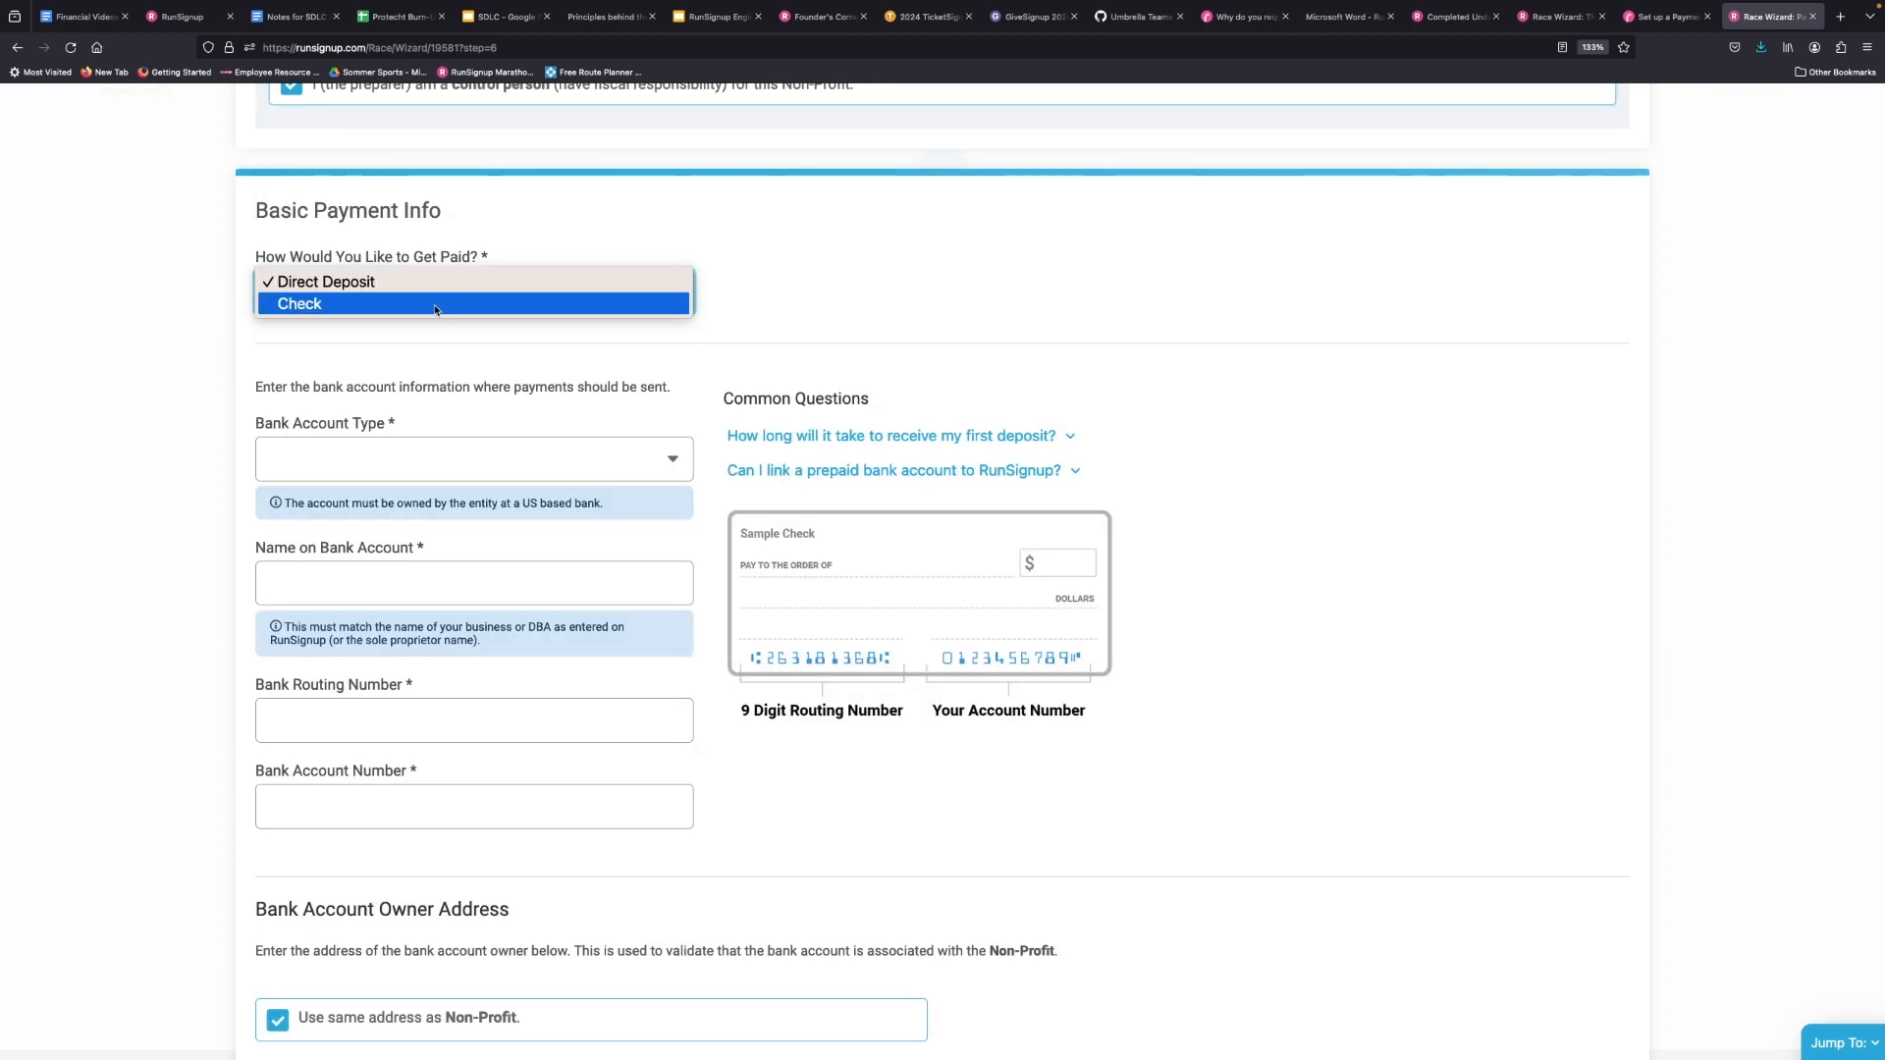
pyautogui.click(317, 308)
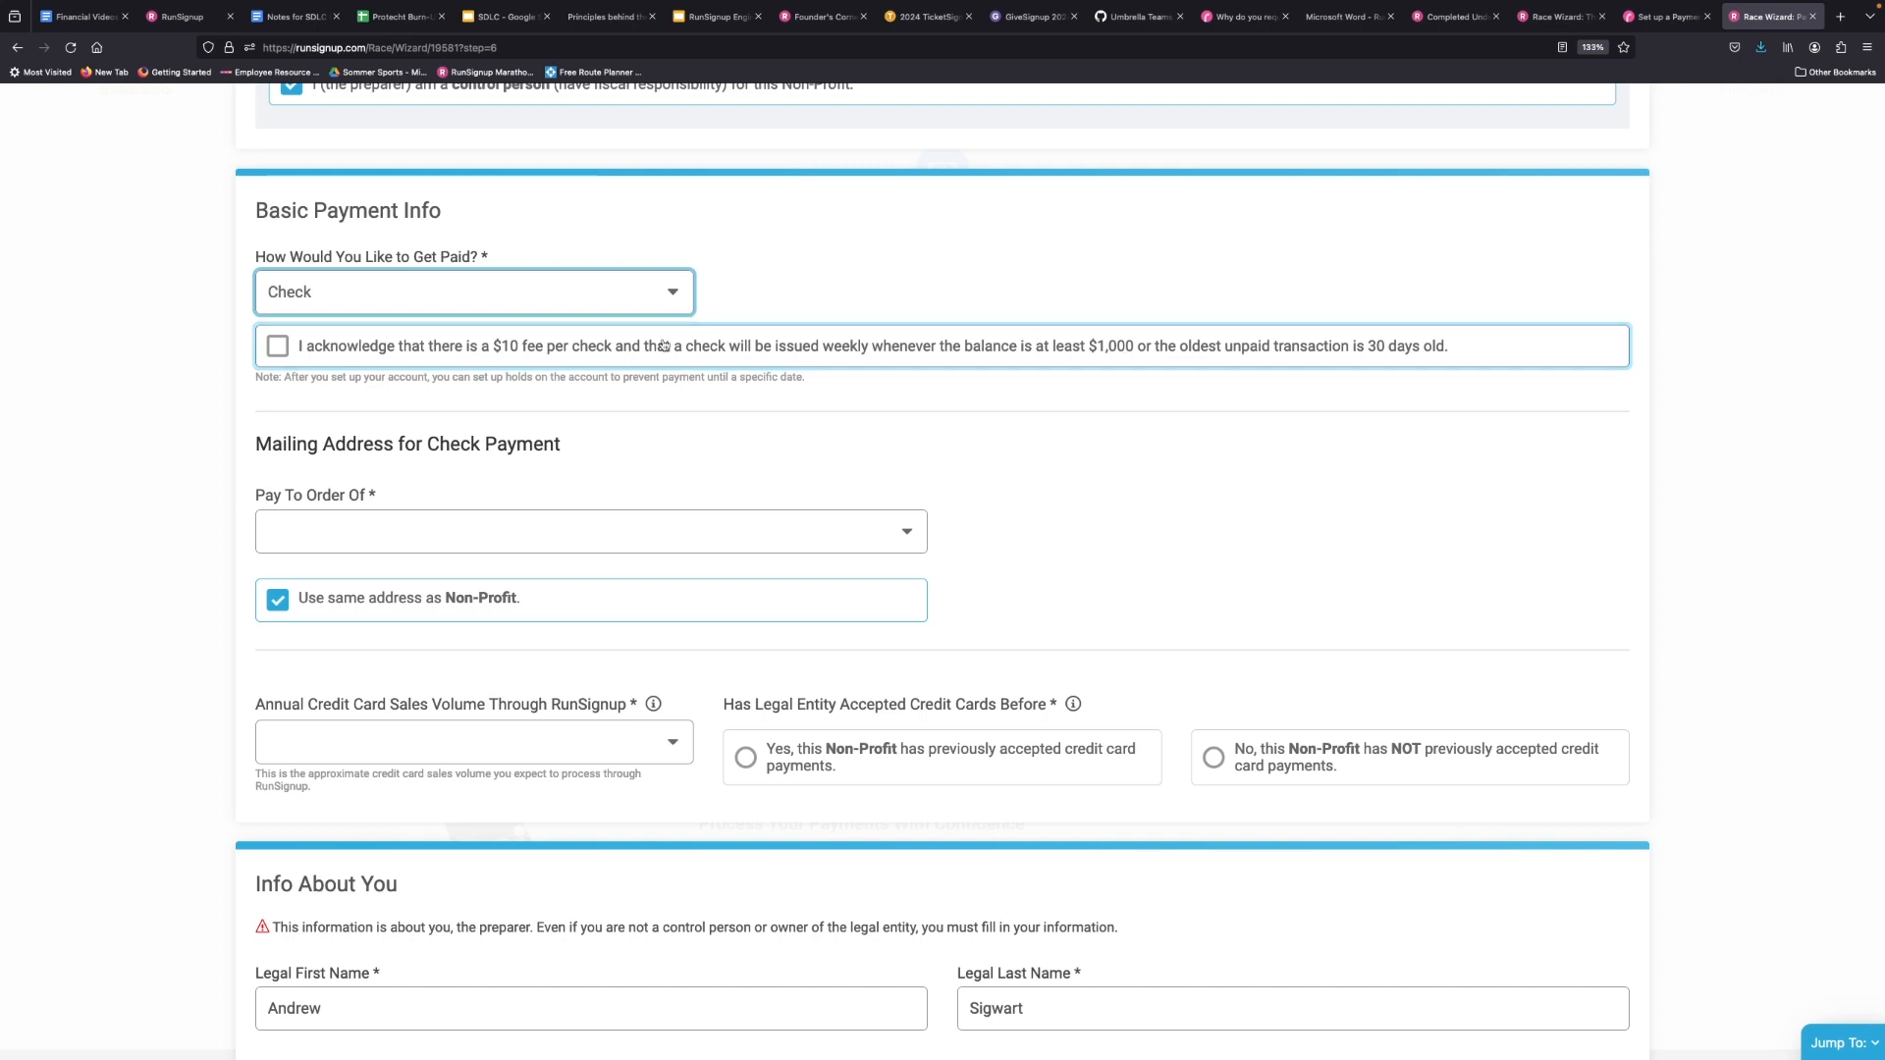
pyautogui.click(488, 304)
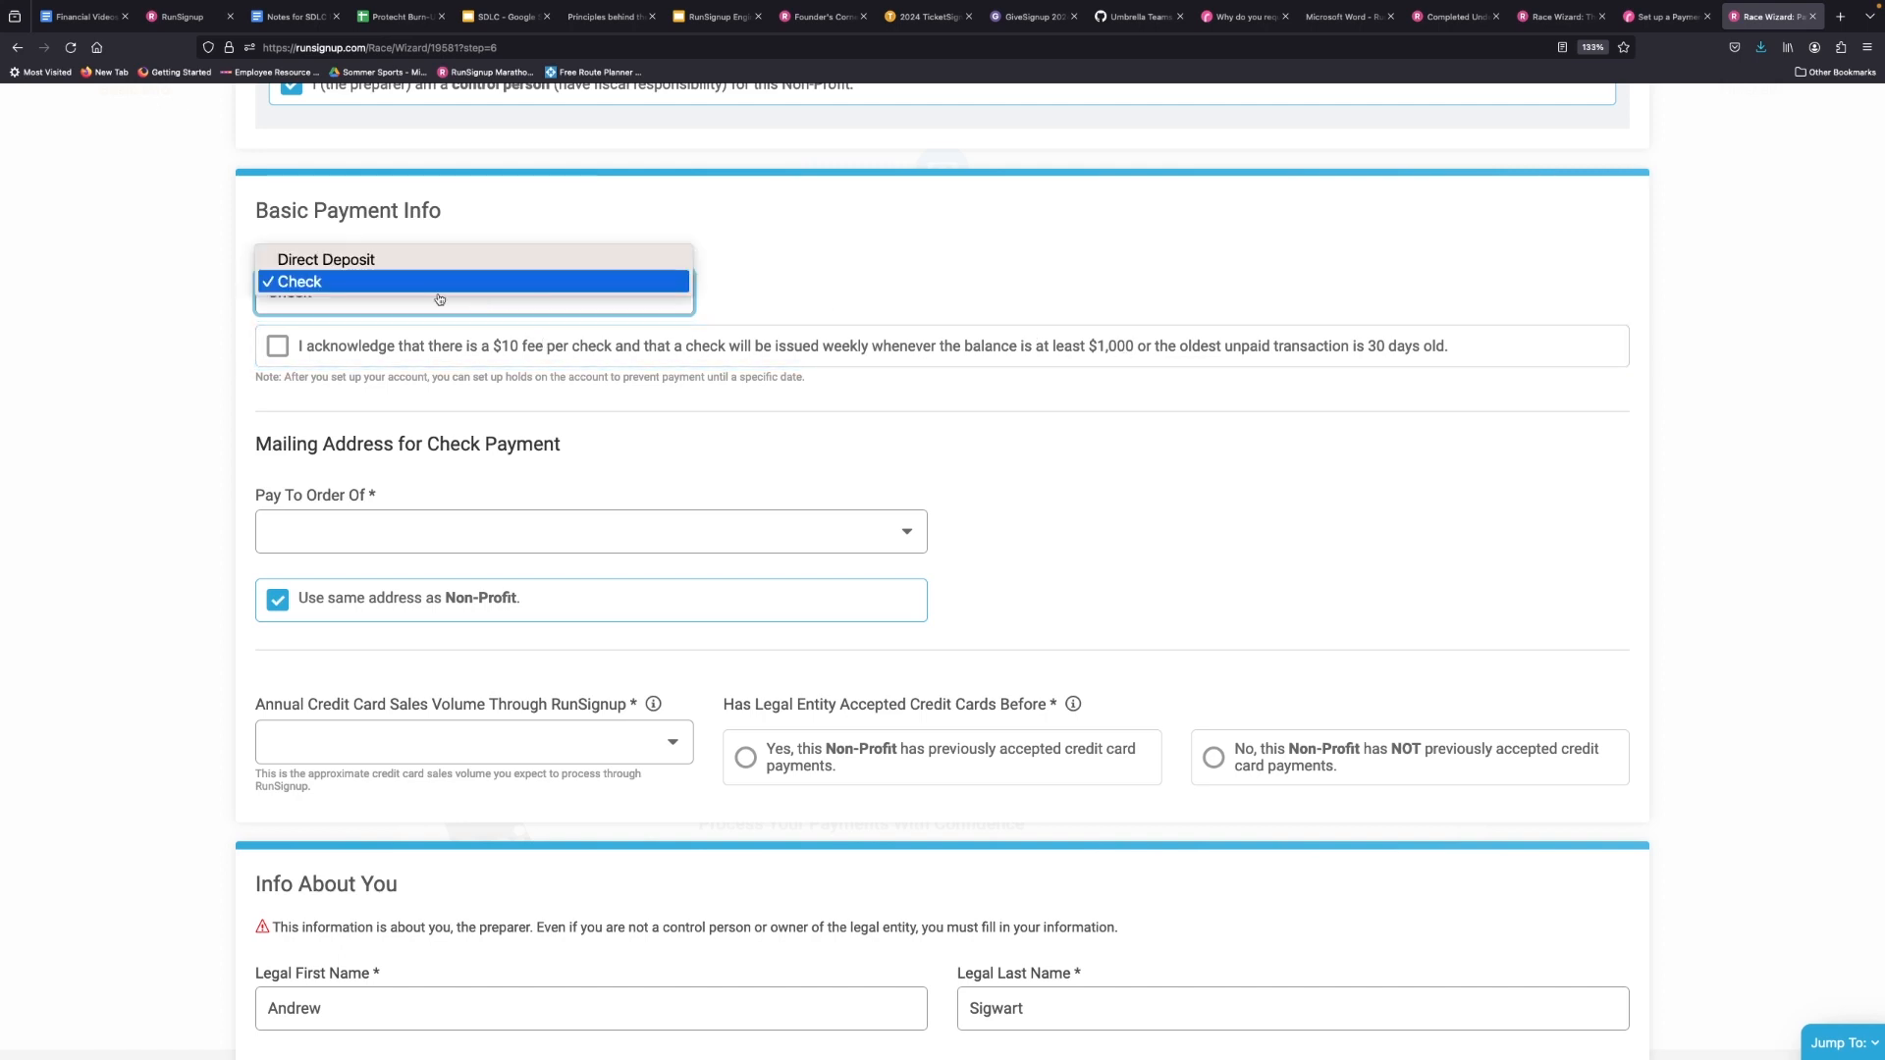
pyautogui.click(330, 261)
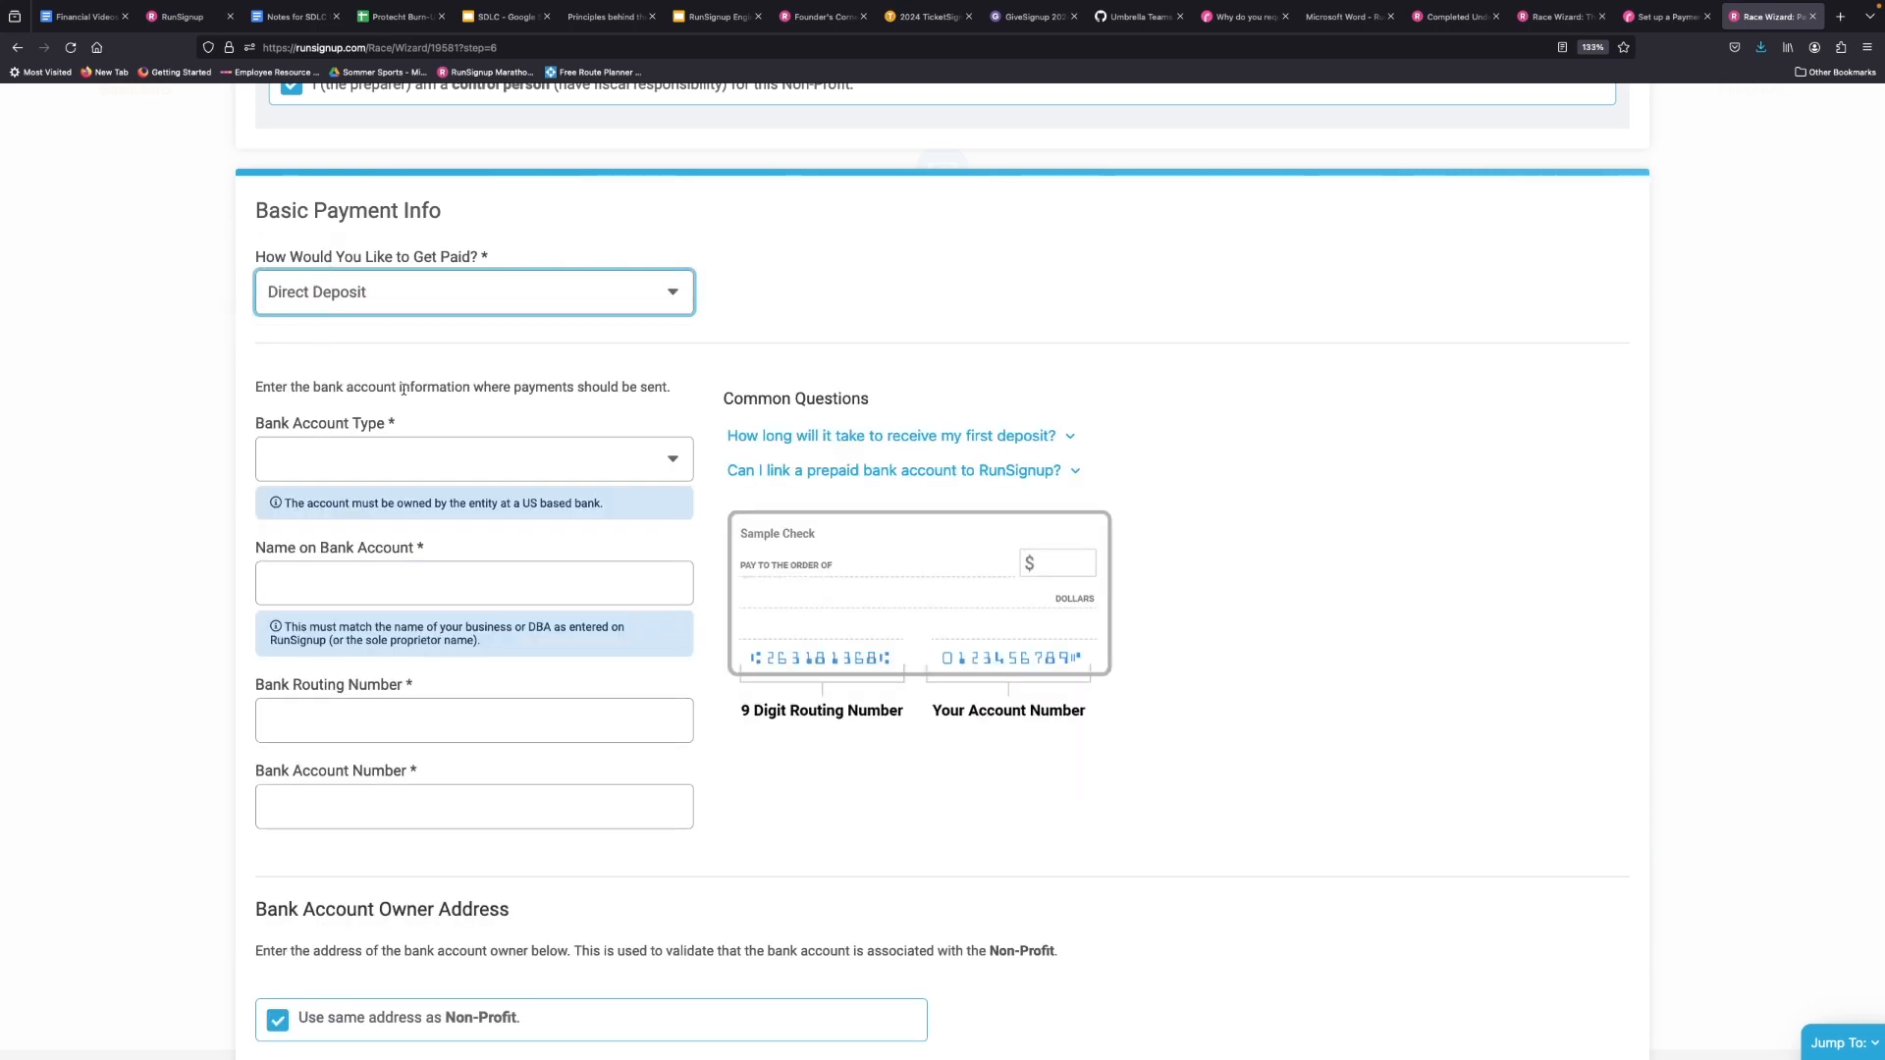
pyautogui.click(194, 369)
# - Set the bank account type to Checking and go to the name on bank account field
pyautogui.scroll(-2, 193, 369)
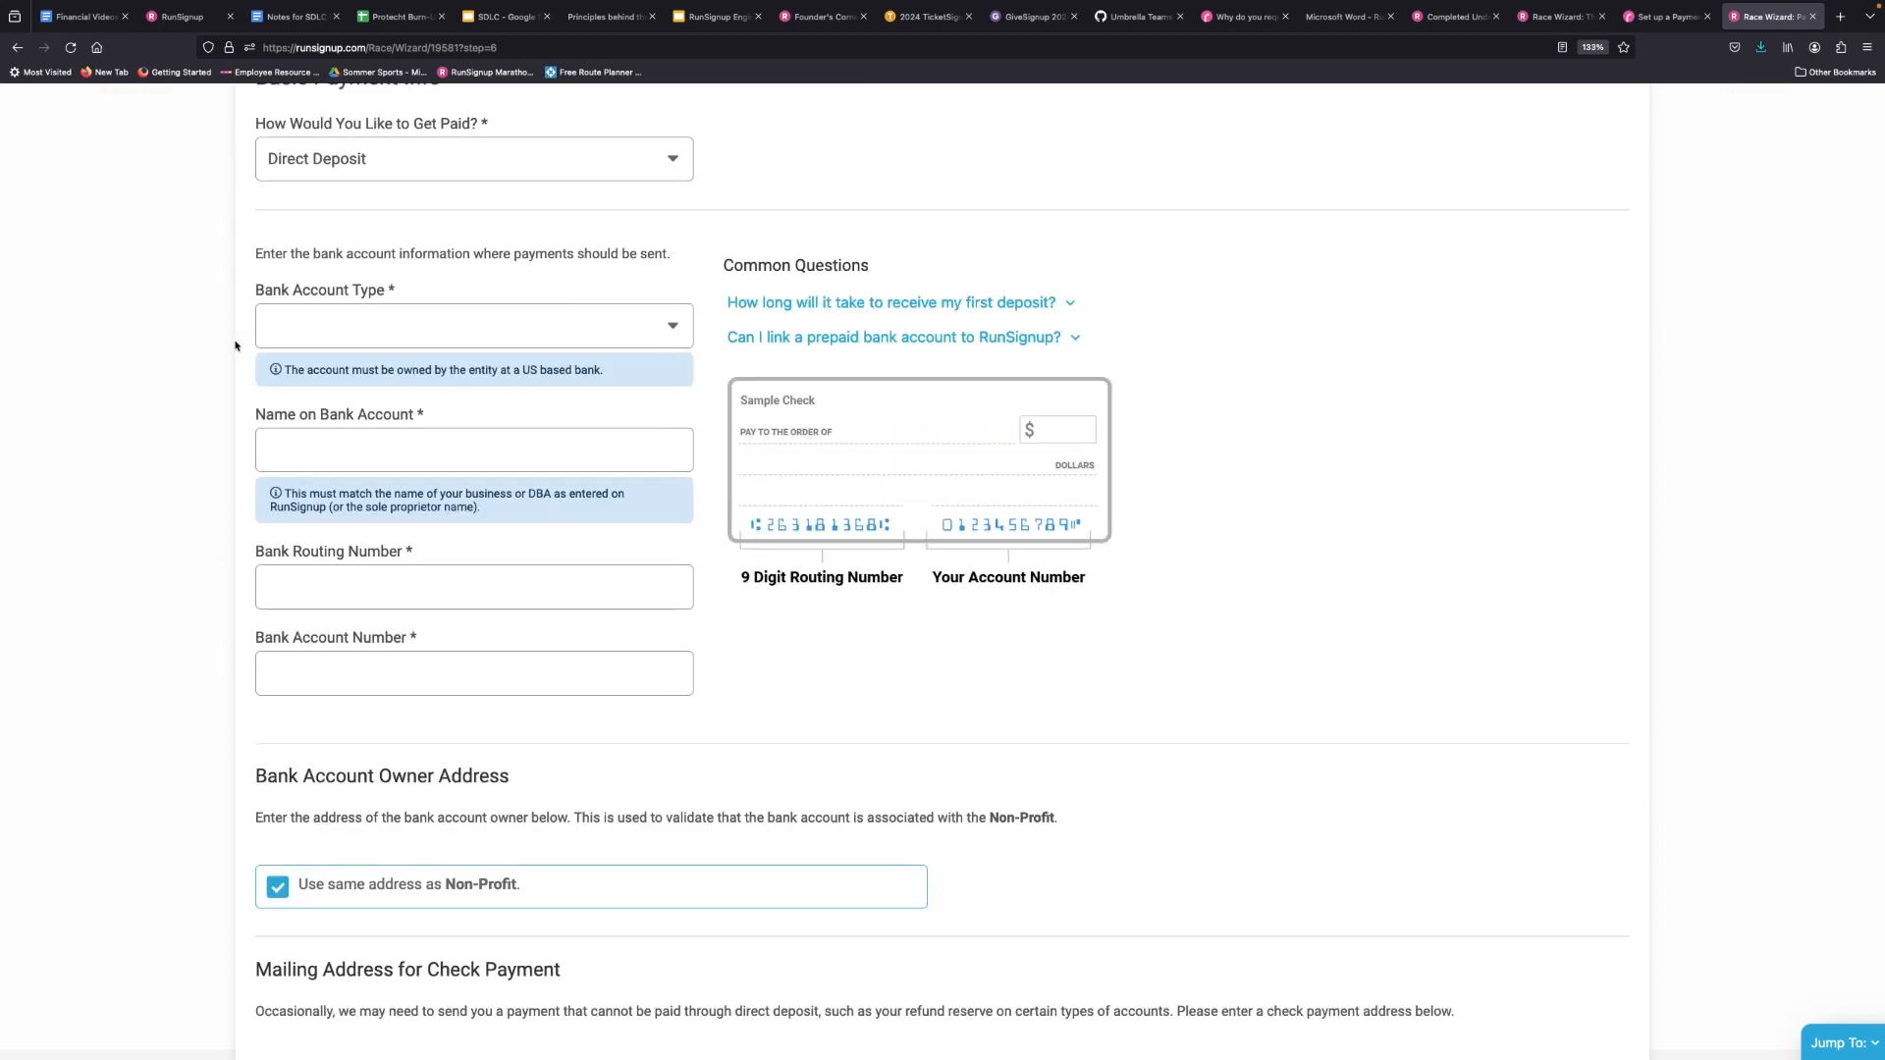
pyautogui.click(358, 334)
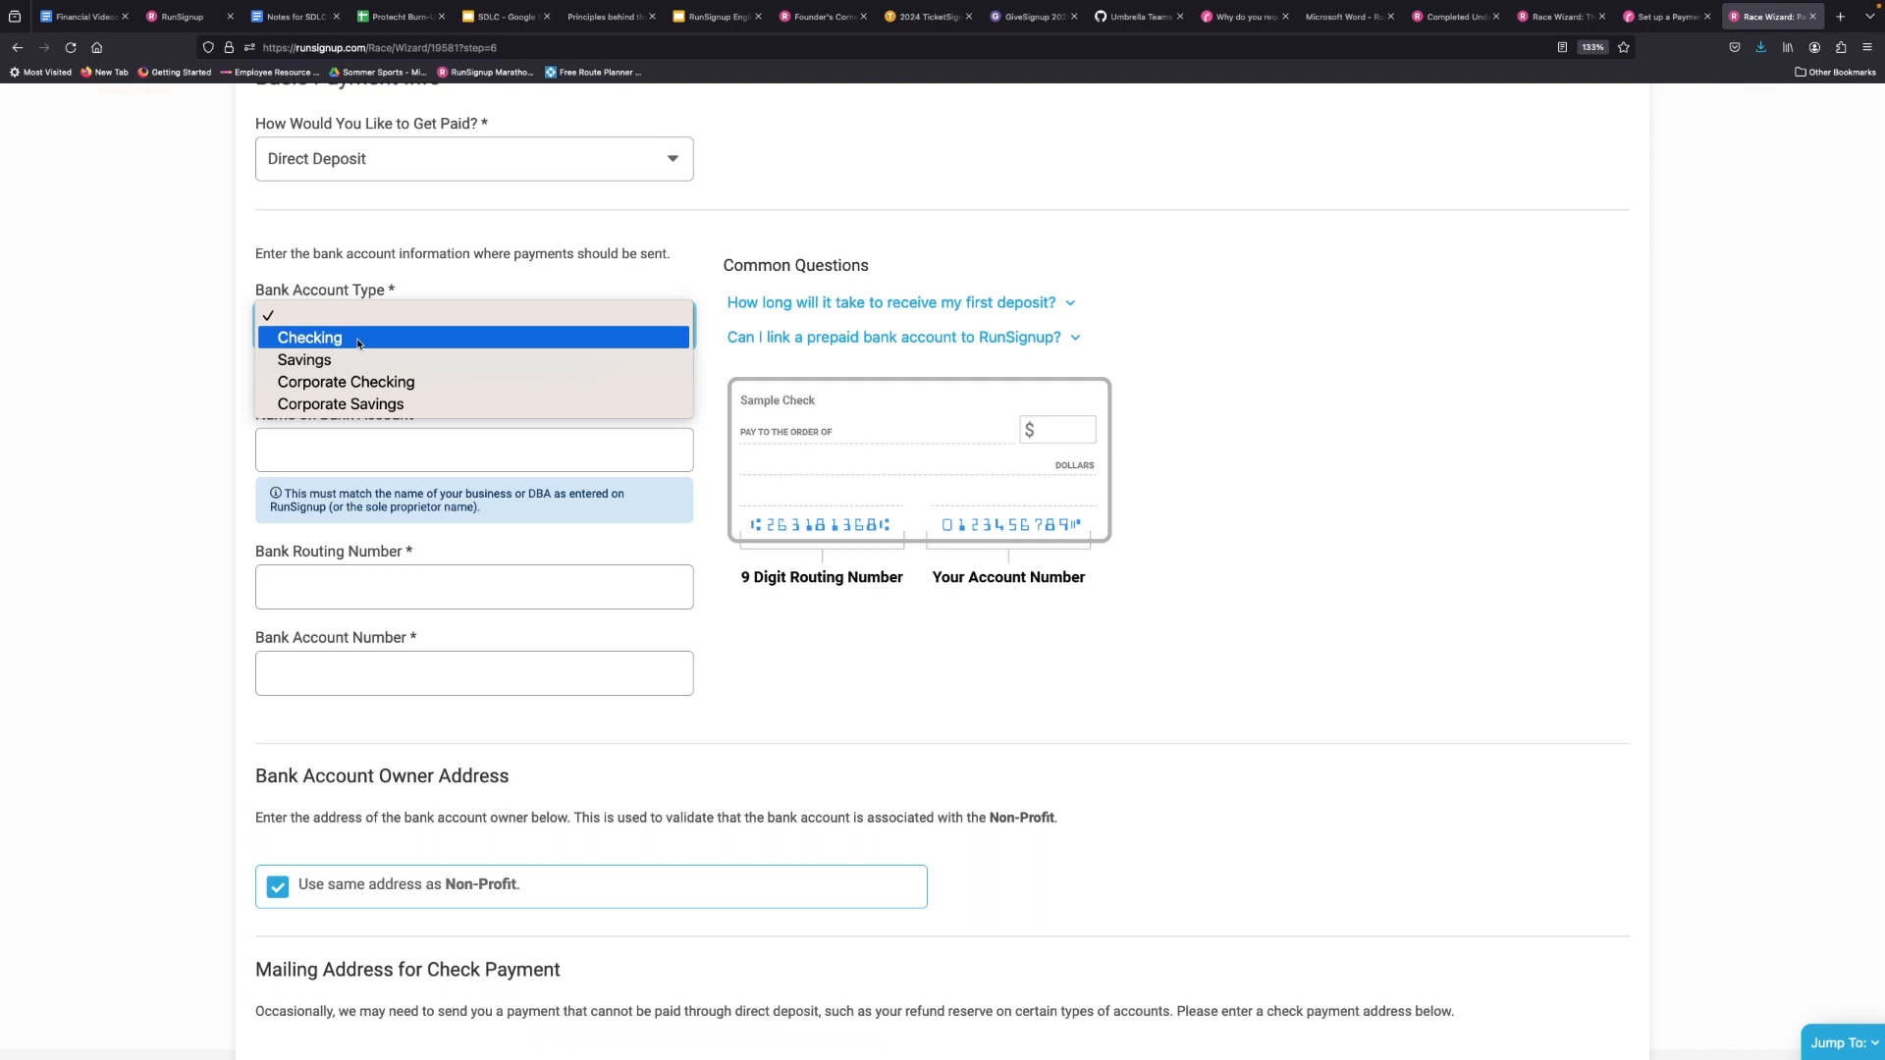
pyautogui.click(356, 340)
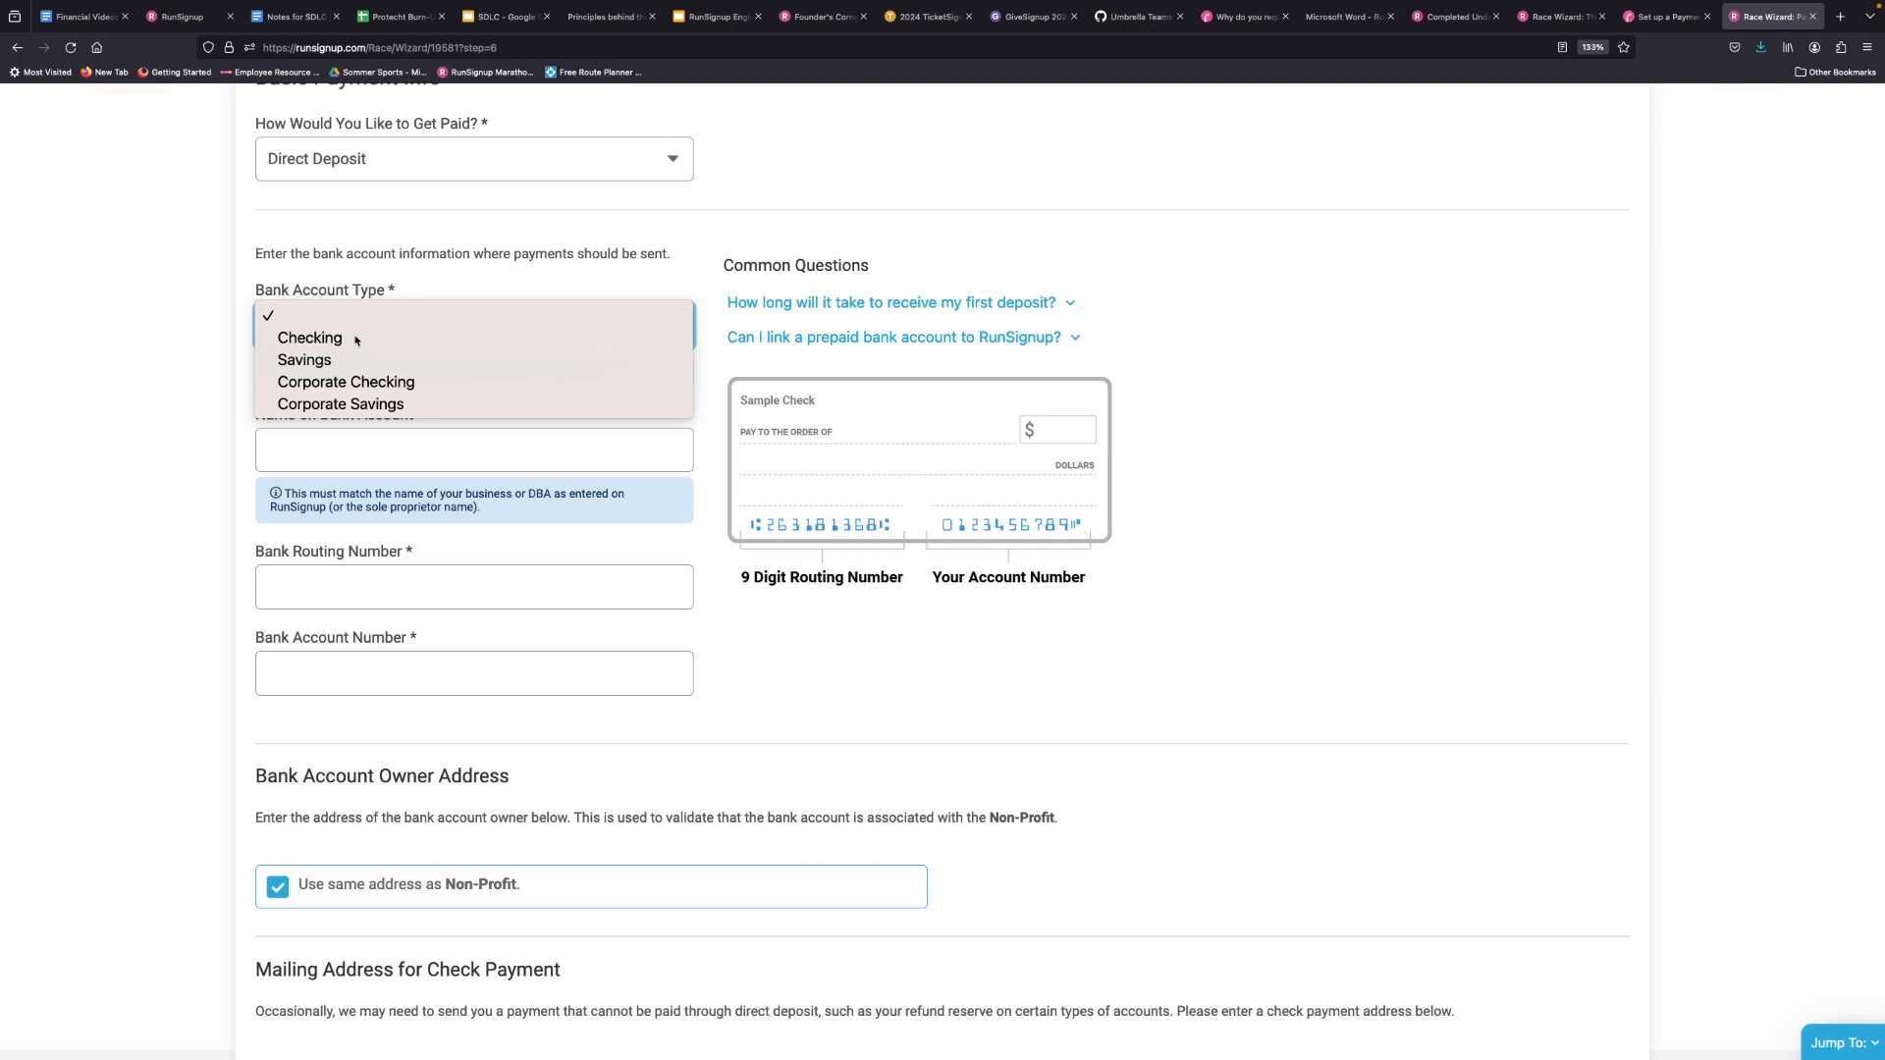
pyautogui.click(280, 433)
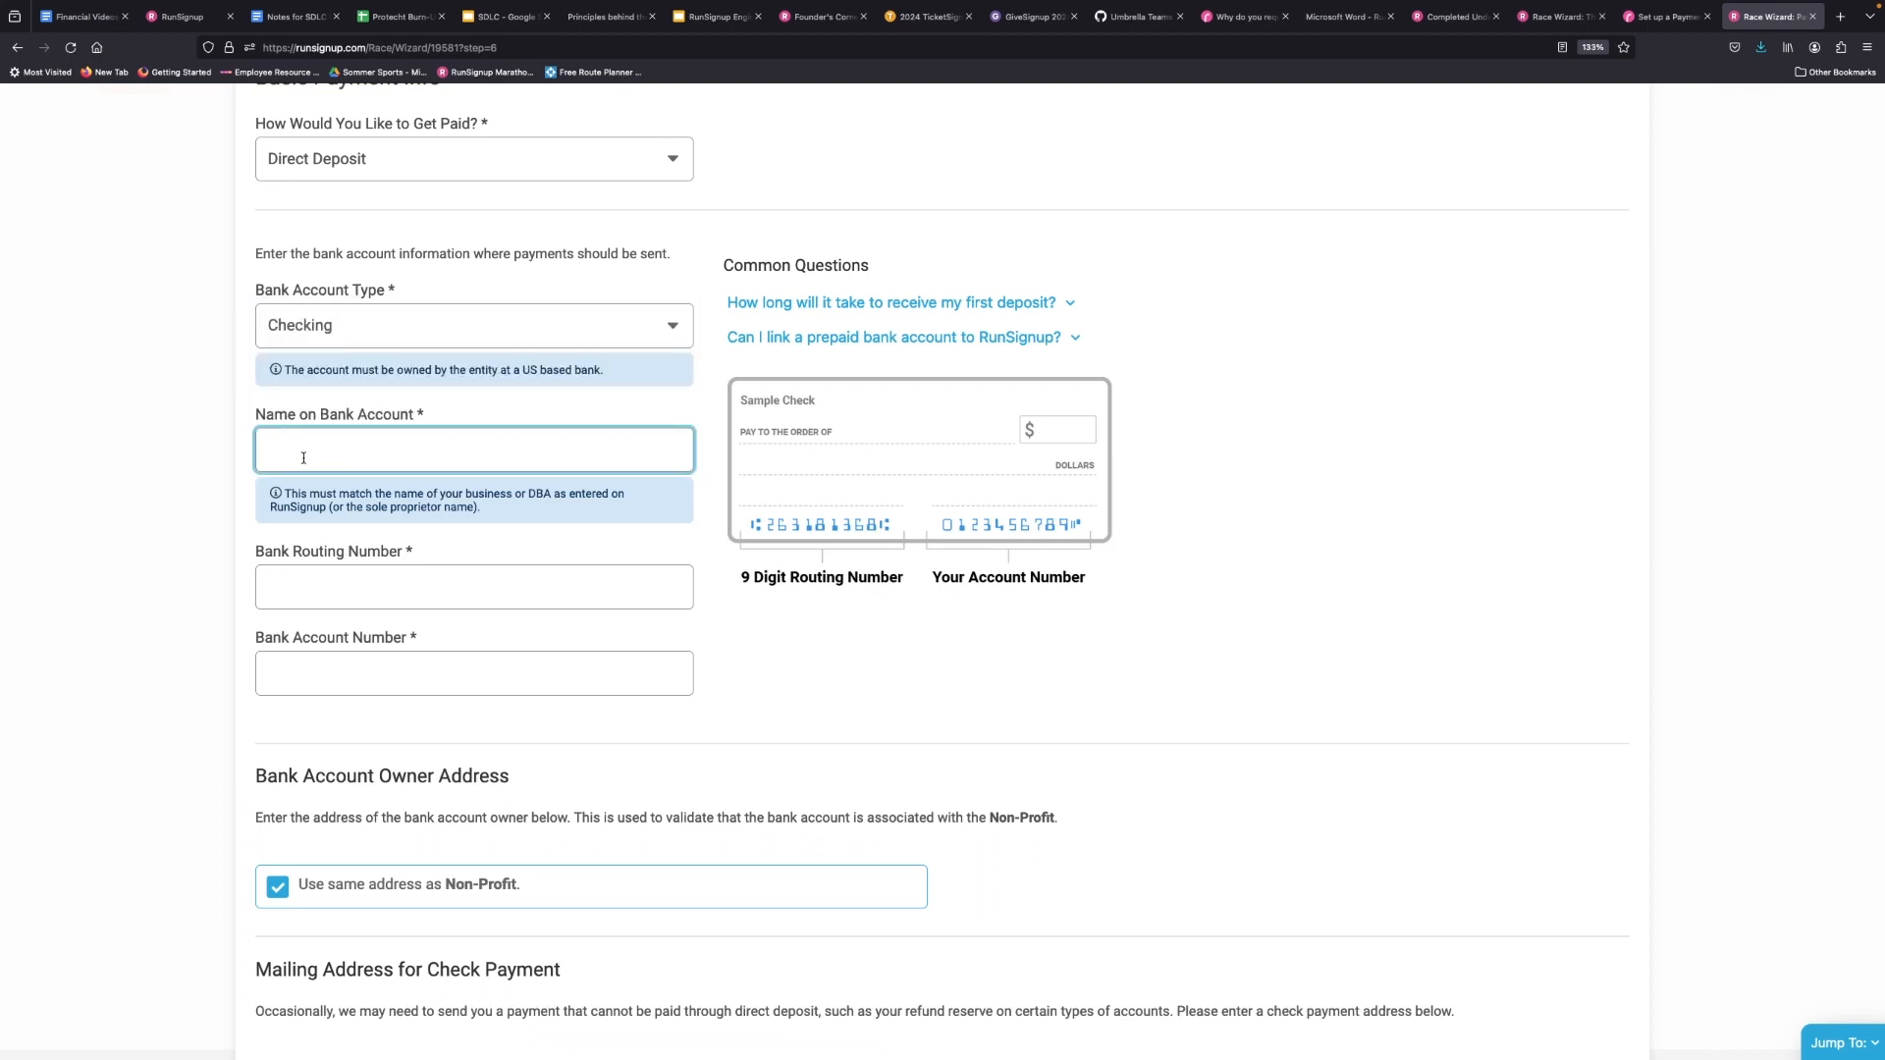
# - Read the note on matching the bank account name and locate the Non-Profit Legal Name field it refers to
pyautogui.moveTo(275, 488); pyautogui.dragTo(256, 517)
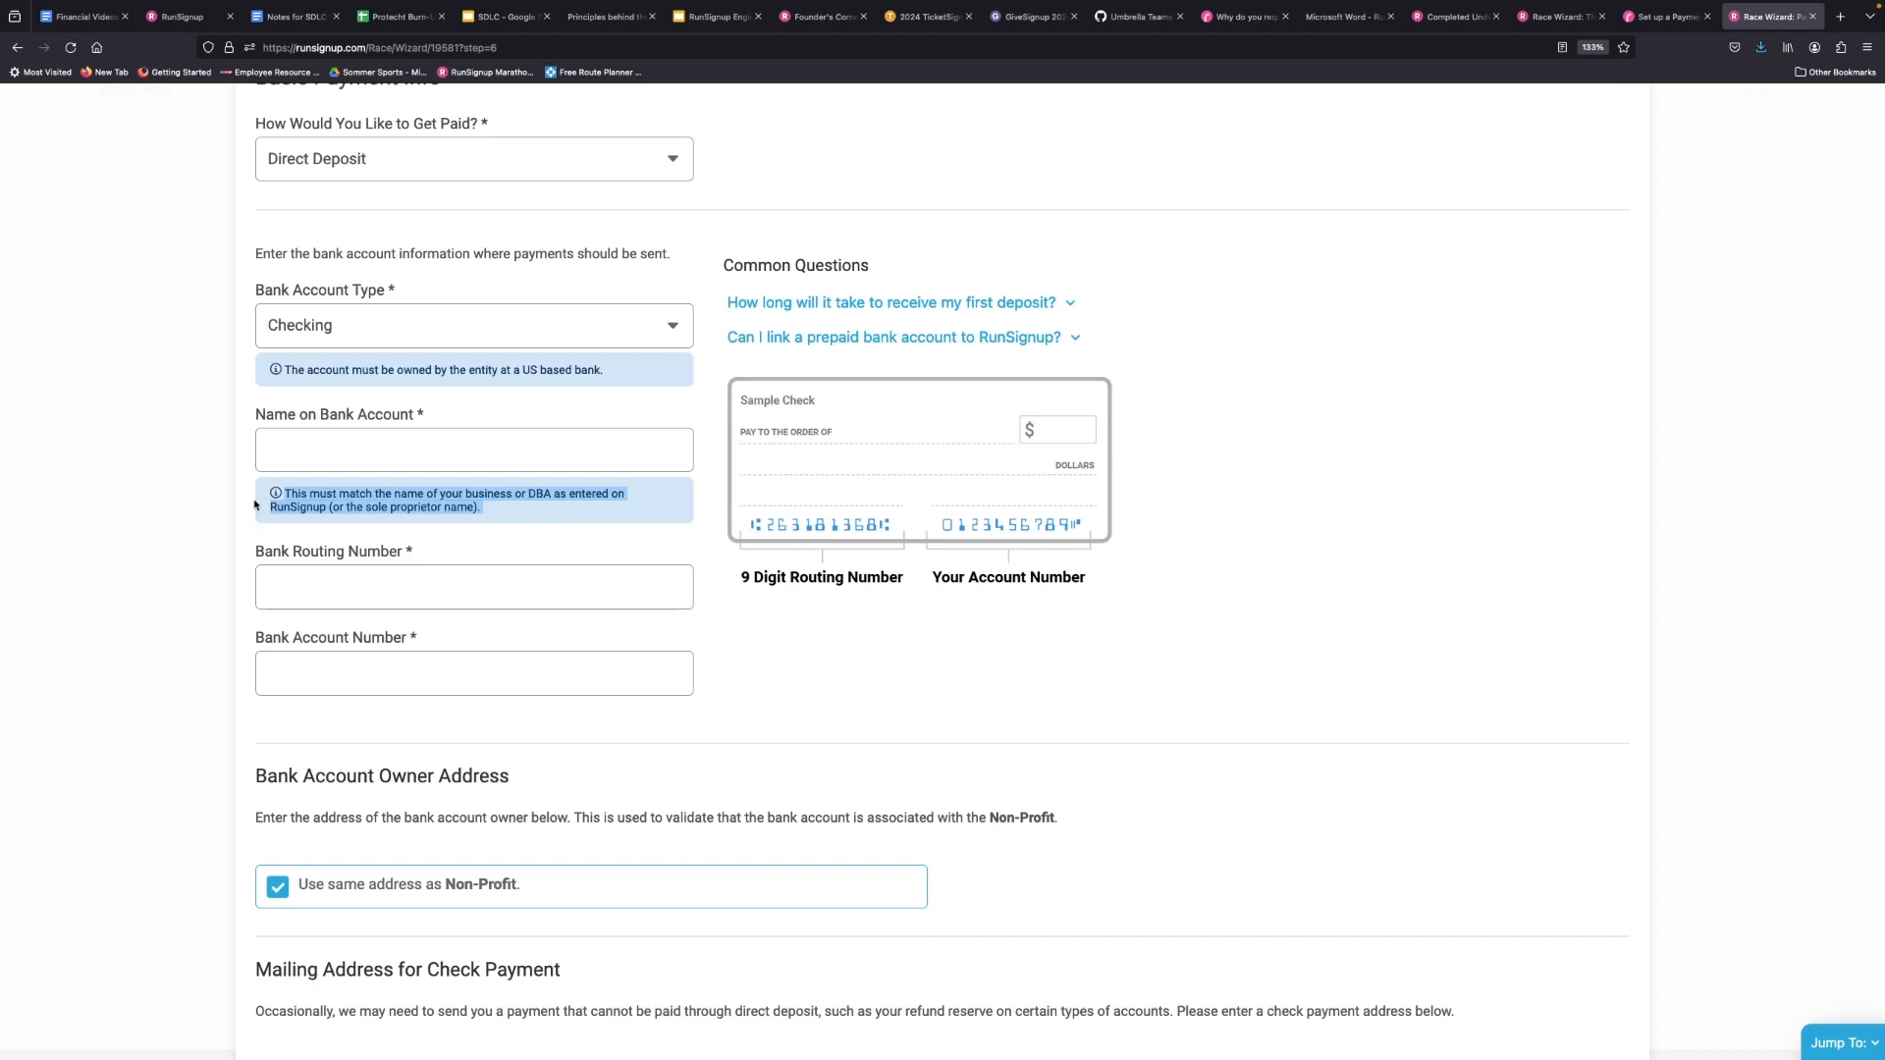
pyautogui.scroll(10, 225, 494)
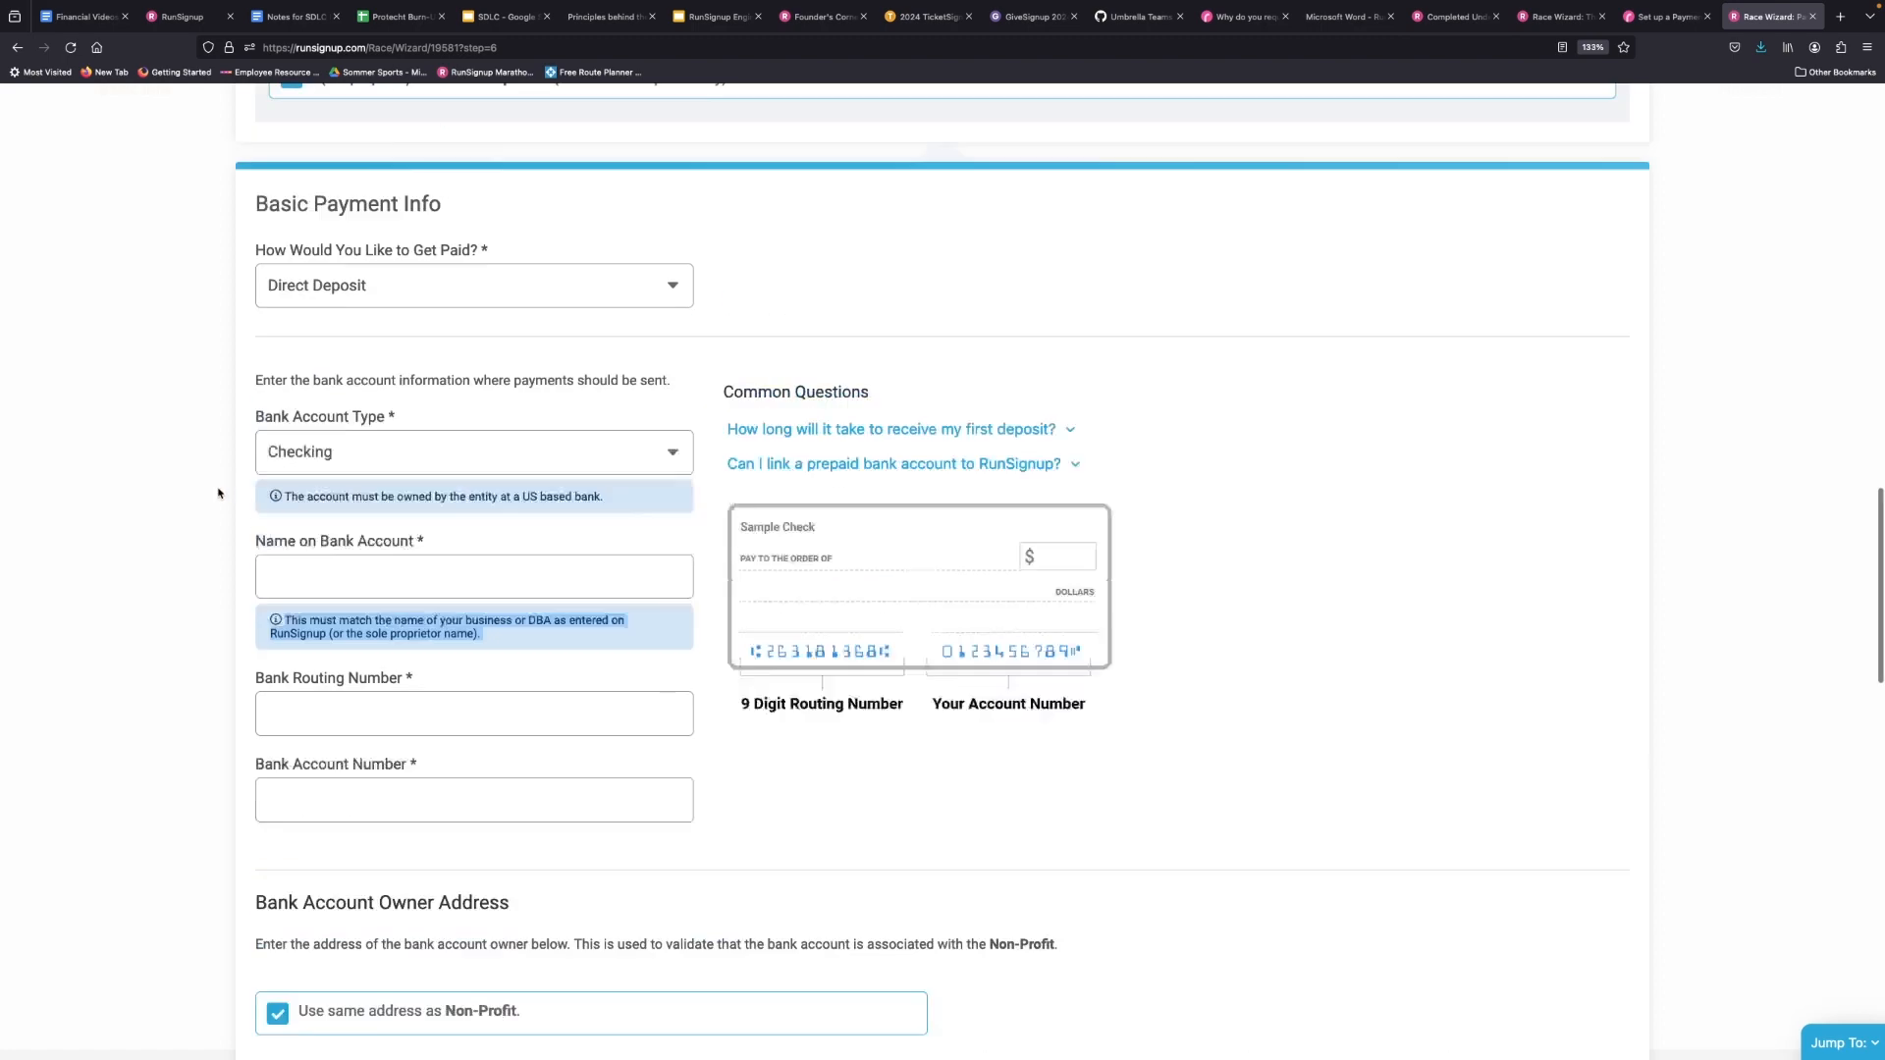
pyautogui.scroll(-8, 225, 481)
pyautogui.scroll(9, 225, 471)
pyautogui.scroll(5, 224, 469)
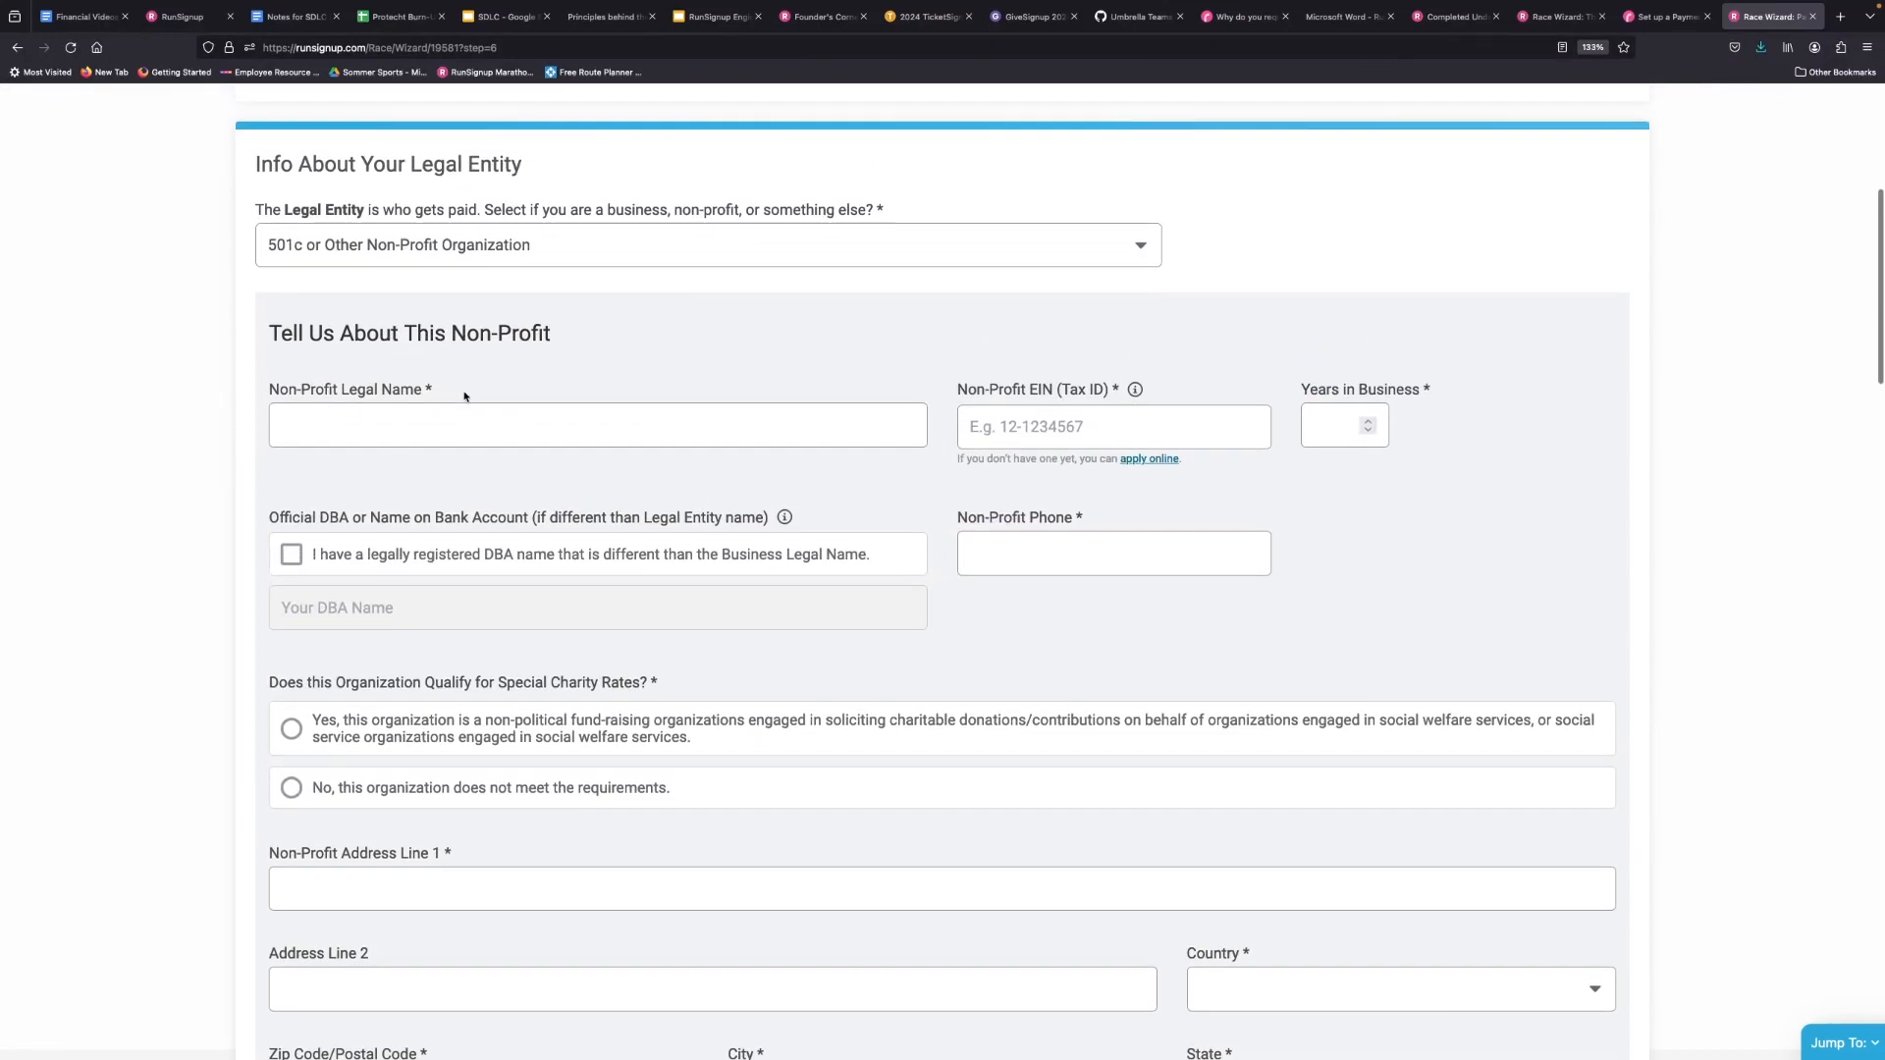
pyautogui.click(366, 431)
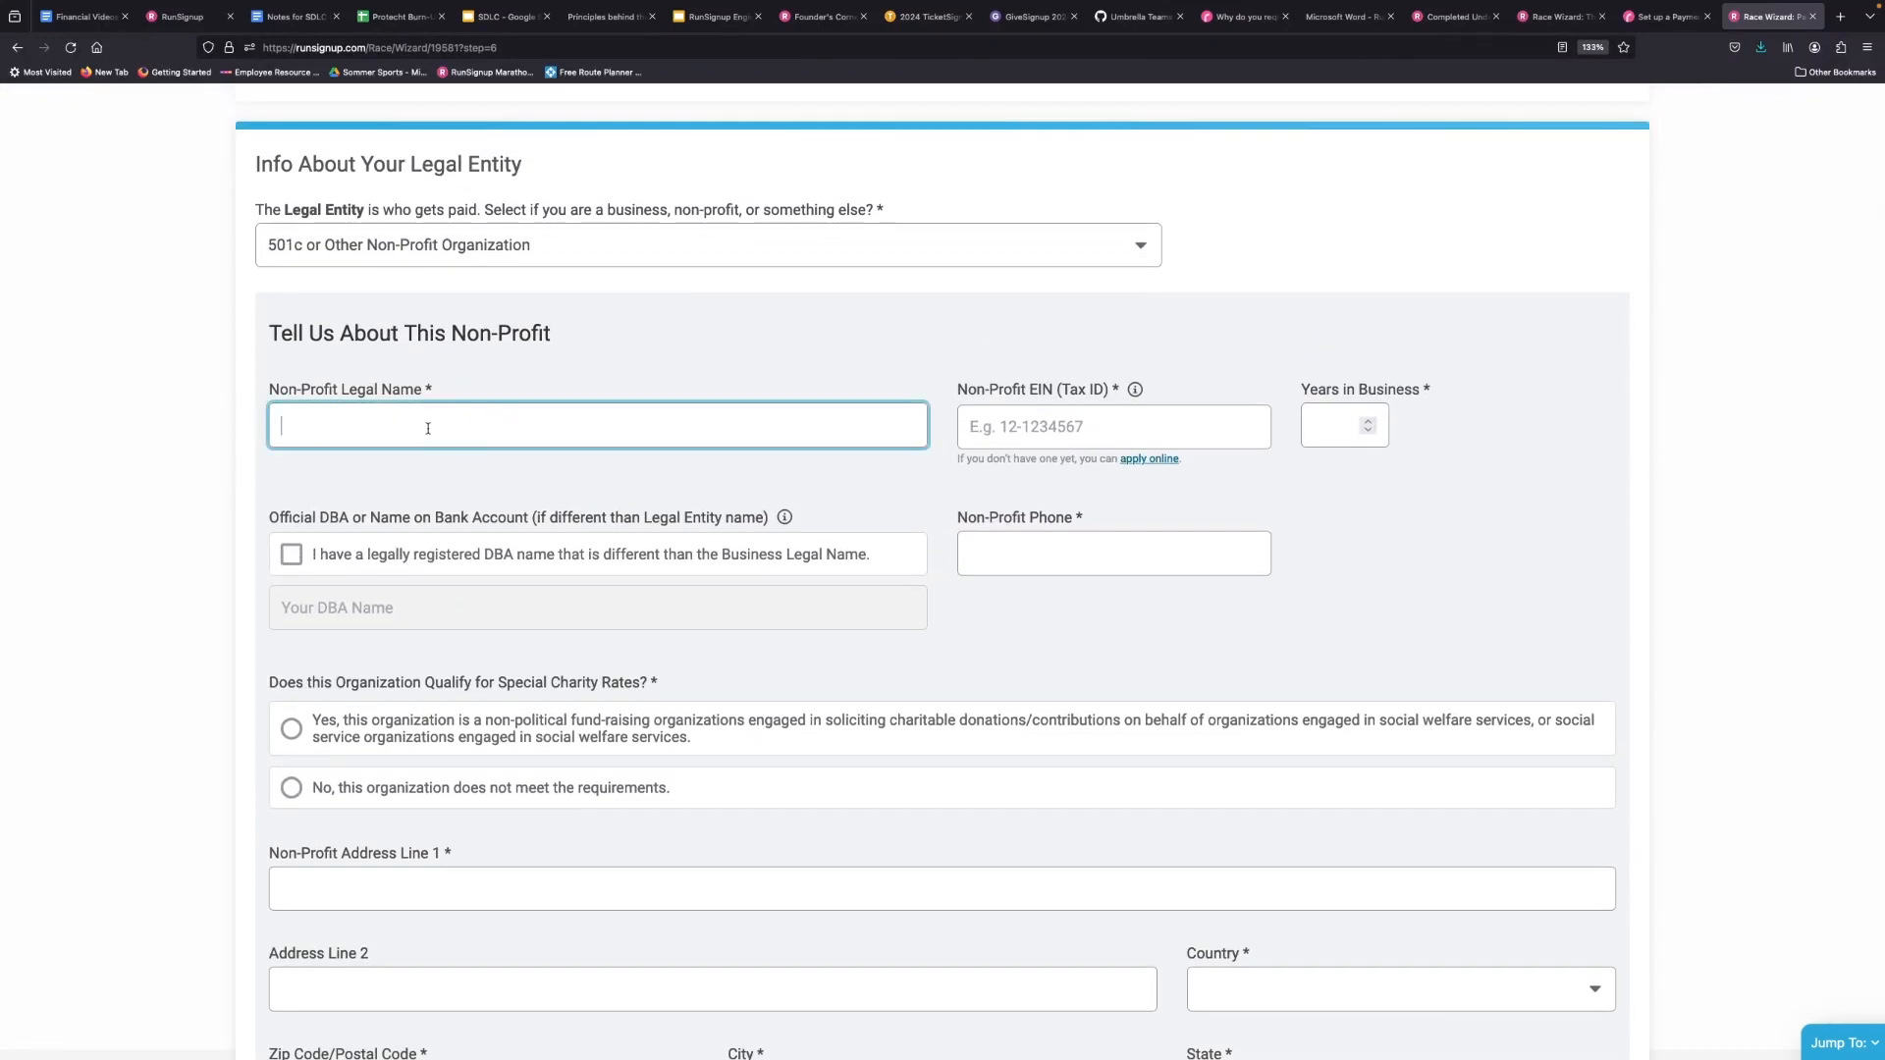
# - Return to the direct deposit details and go through the bank routing number and bank account number fields
pyautogui.scroll(-20, 42, 467)
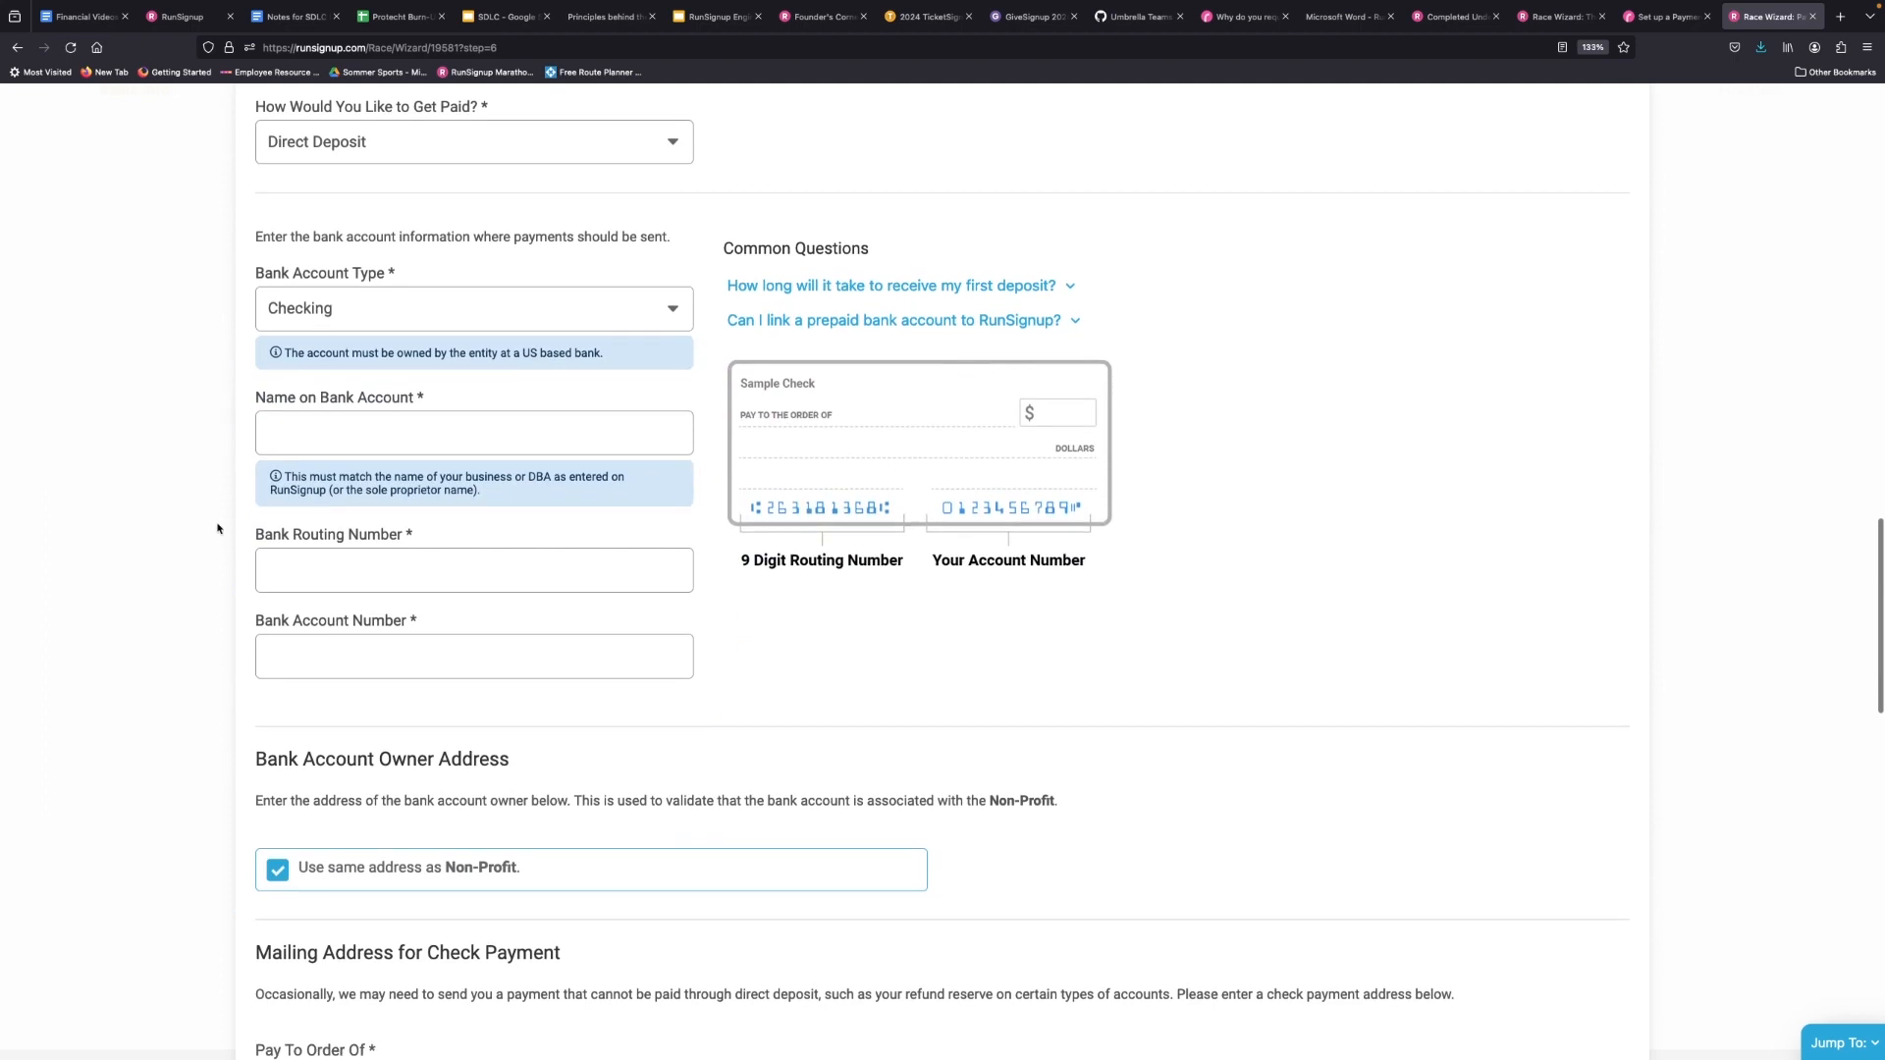
pyautogui.click(299, 572)
pyautogui.click(194, 564)
pyautogui.click(311, 560)
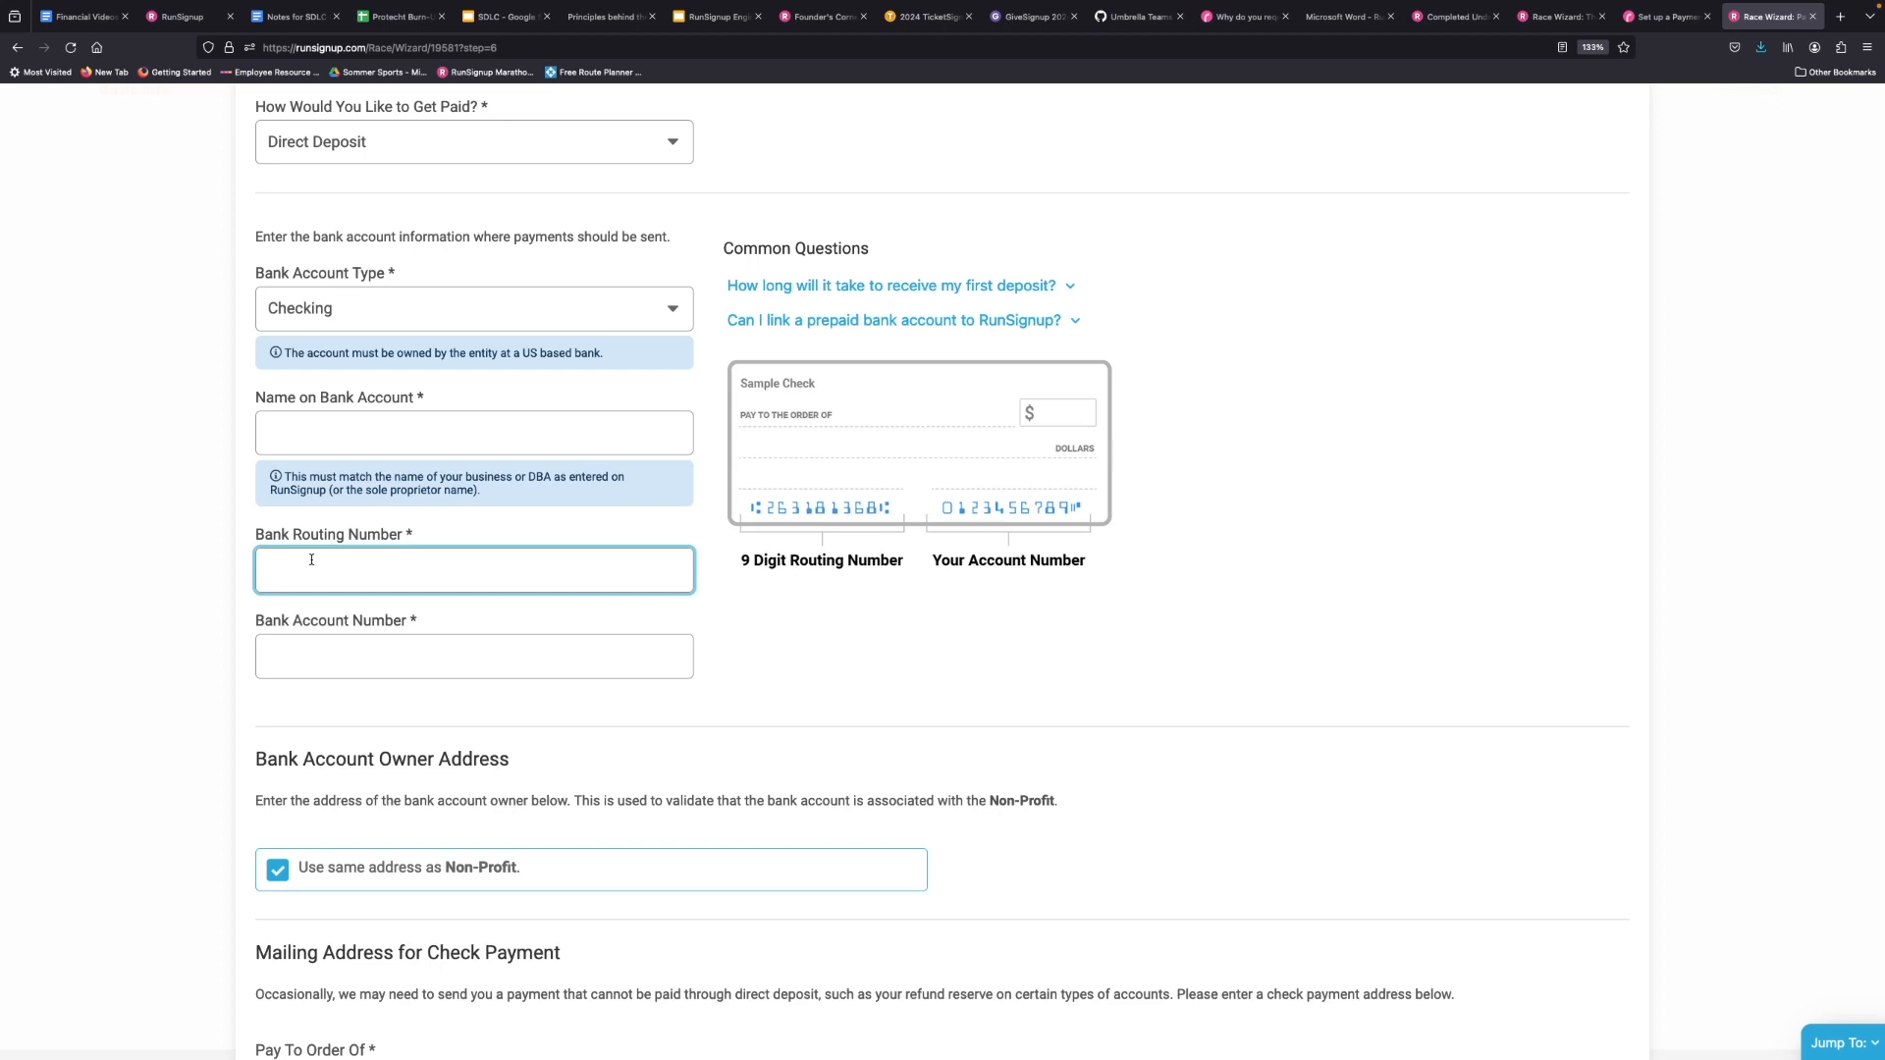
pyautogui.click(329, 670)
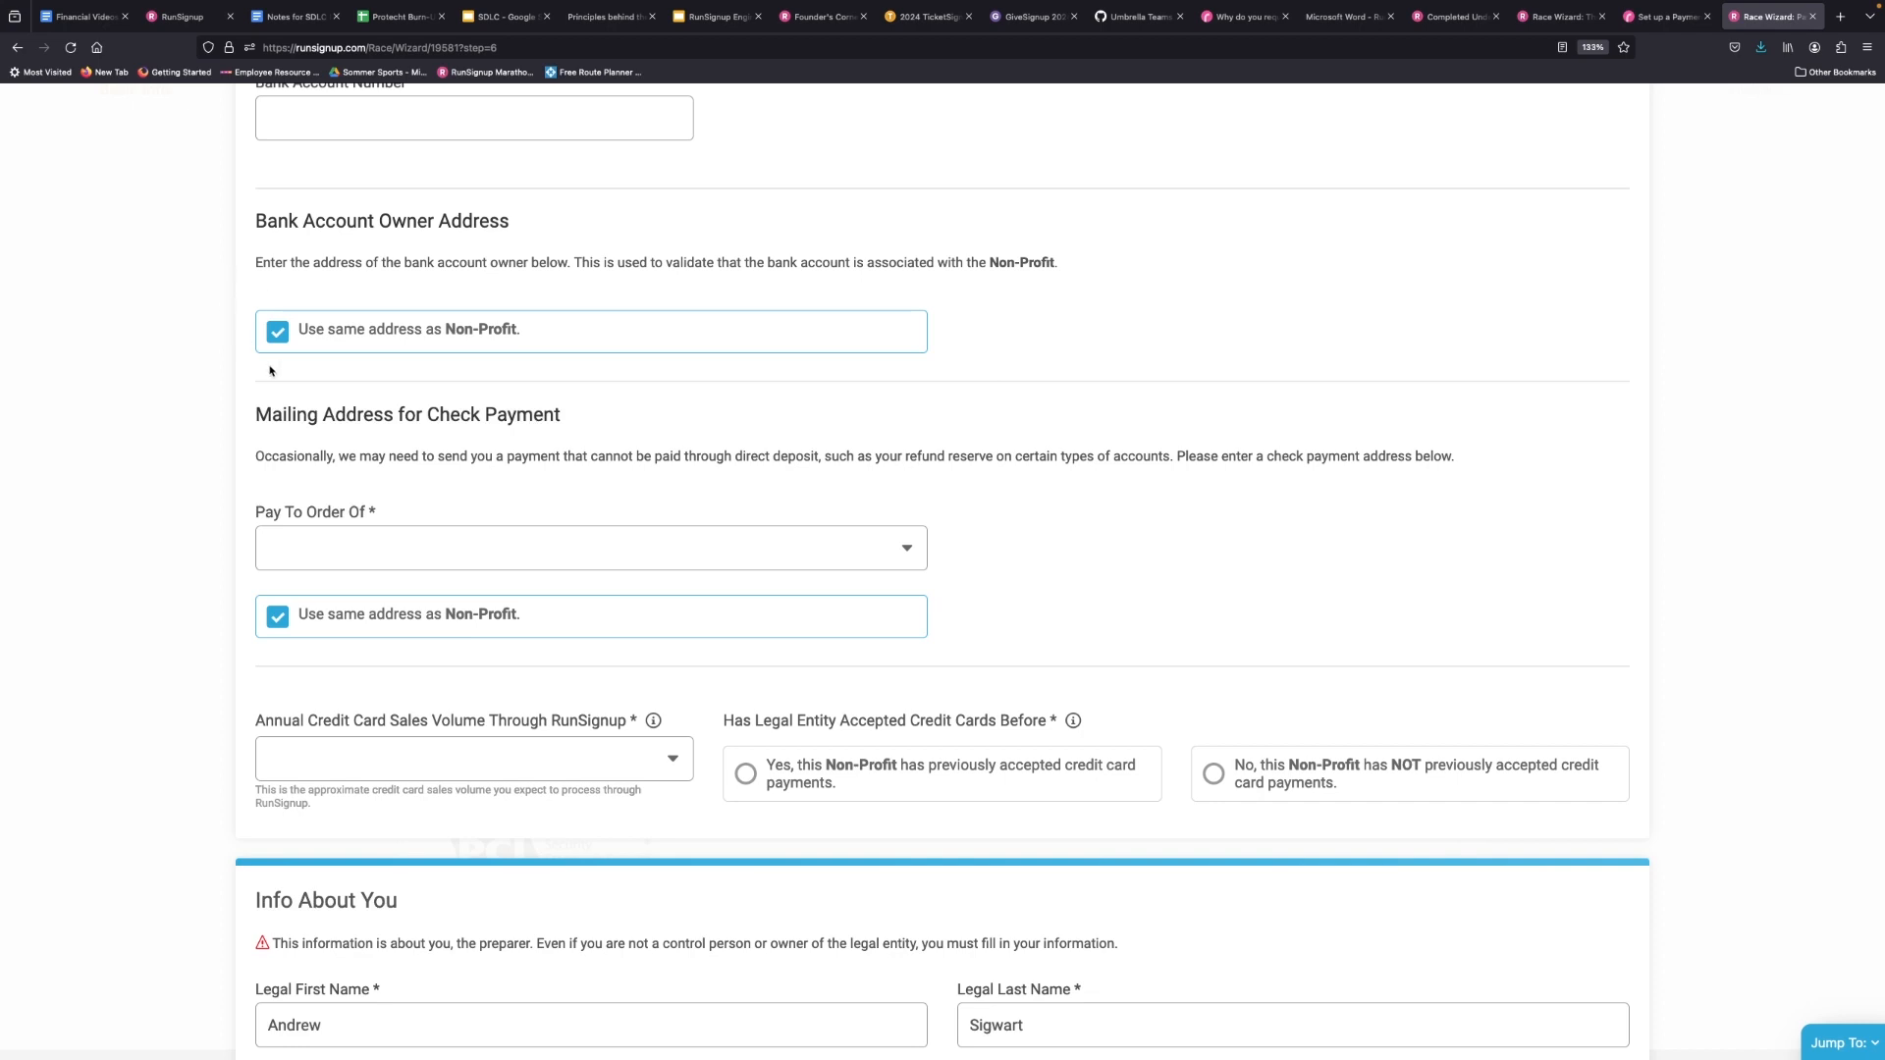
# - Clear the bank account owner's same-address-as-Non-Profit option, view the separate address fields and enable the option again
pyautogui.click(278, 333)
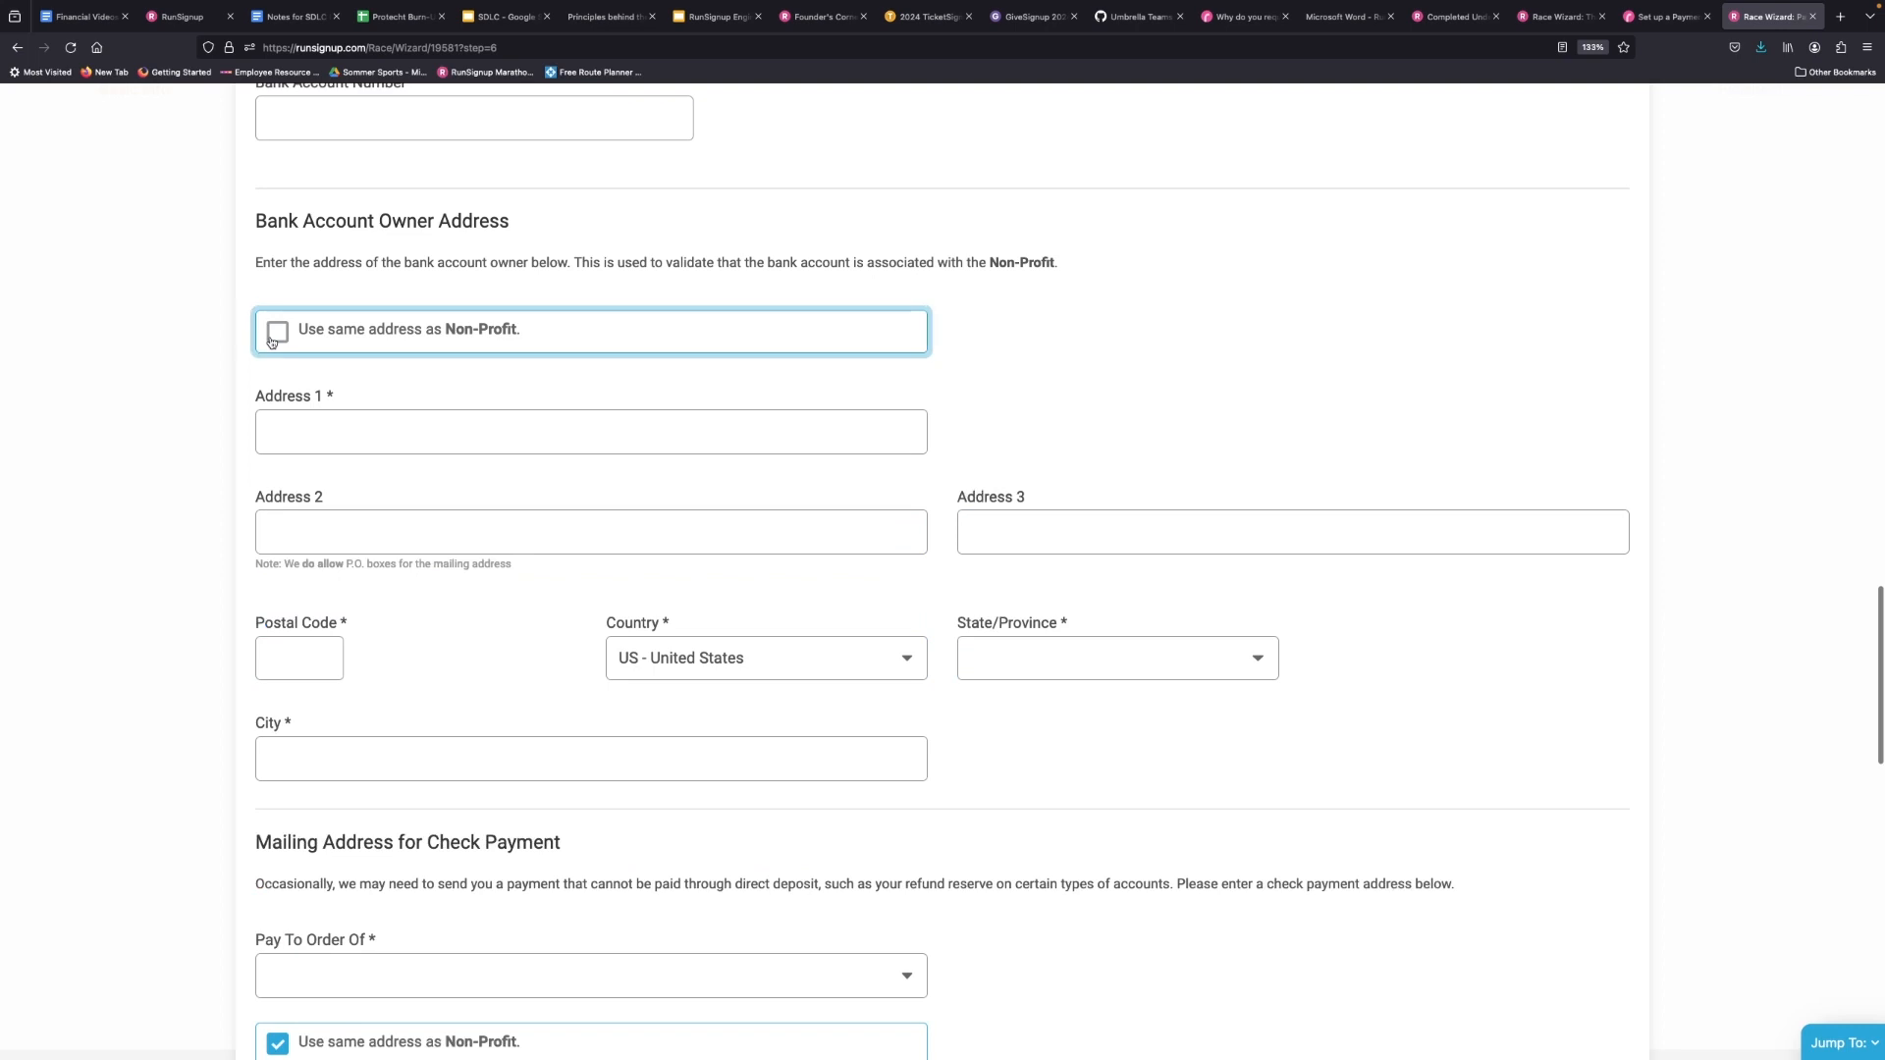
pyautogui.scroll(-1, 177, 437)
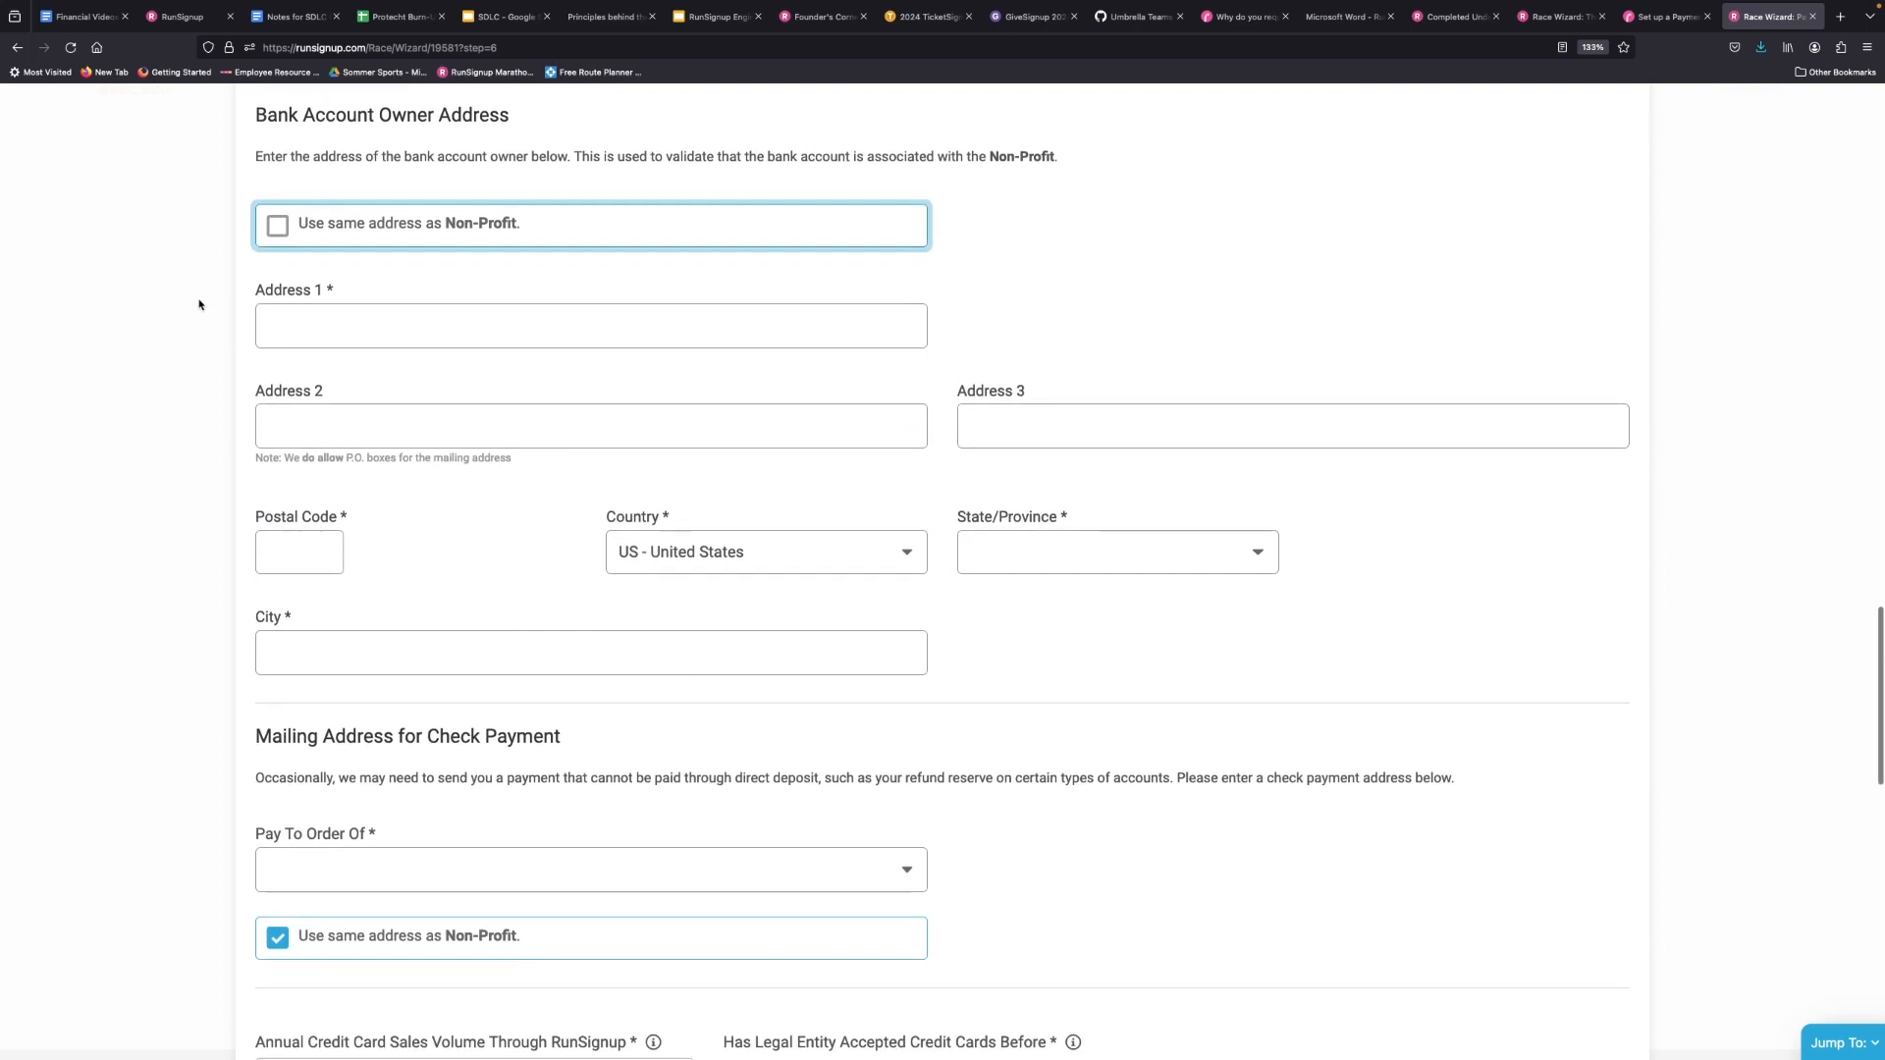
pyautogui.click(275, 226)
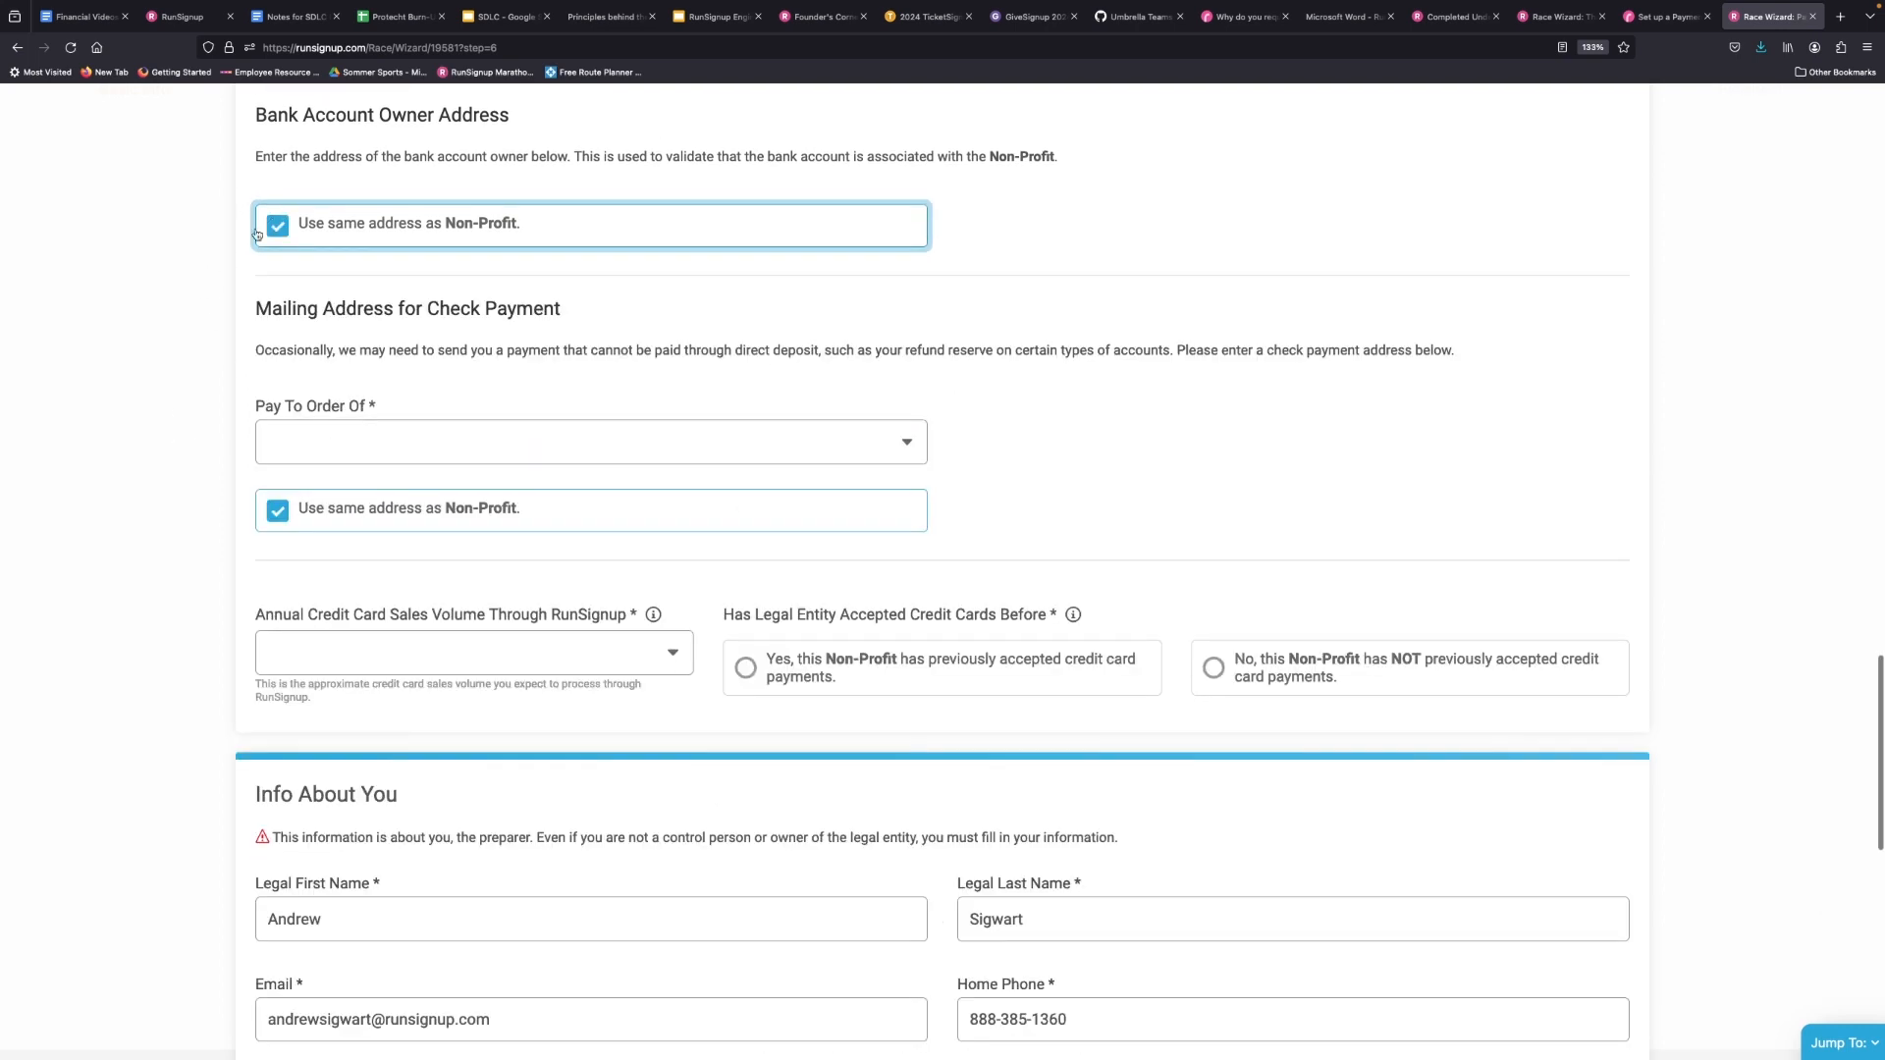
# - Make check payments payable to the order of «Your Legal Entity Name»
pyautogui.scroll(-1, 219, 347)
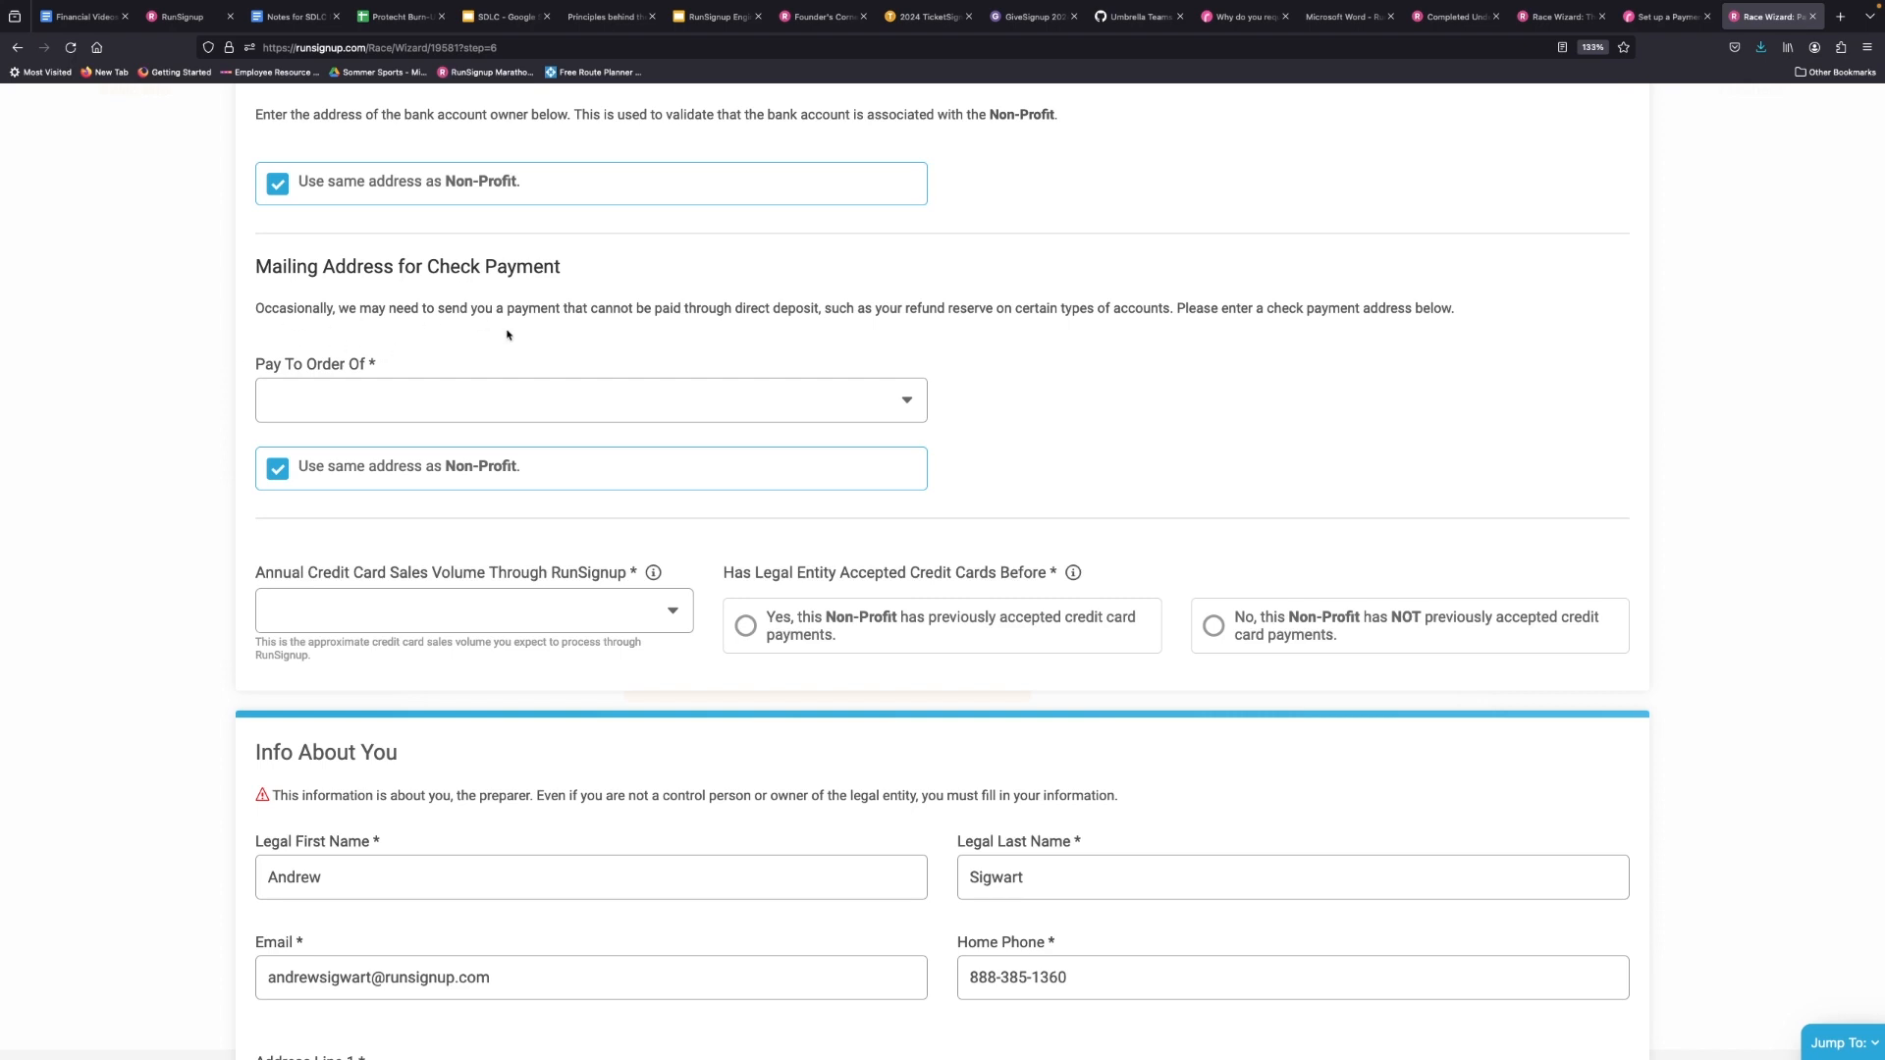
pyautogui.click(488, 398)
pyautogui.click(478, 411)
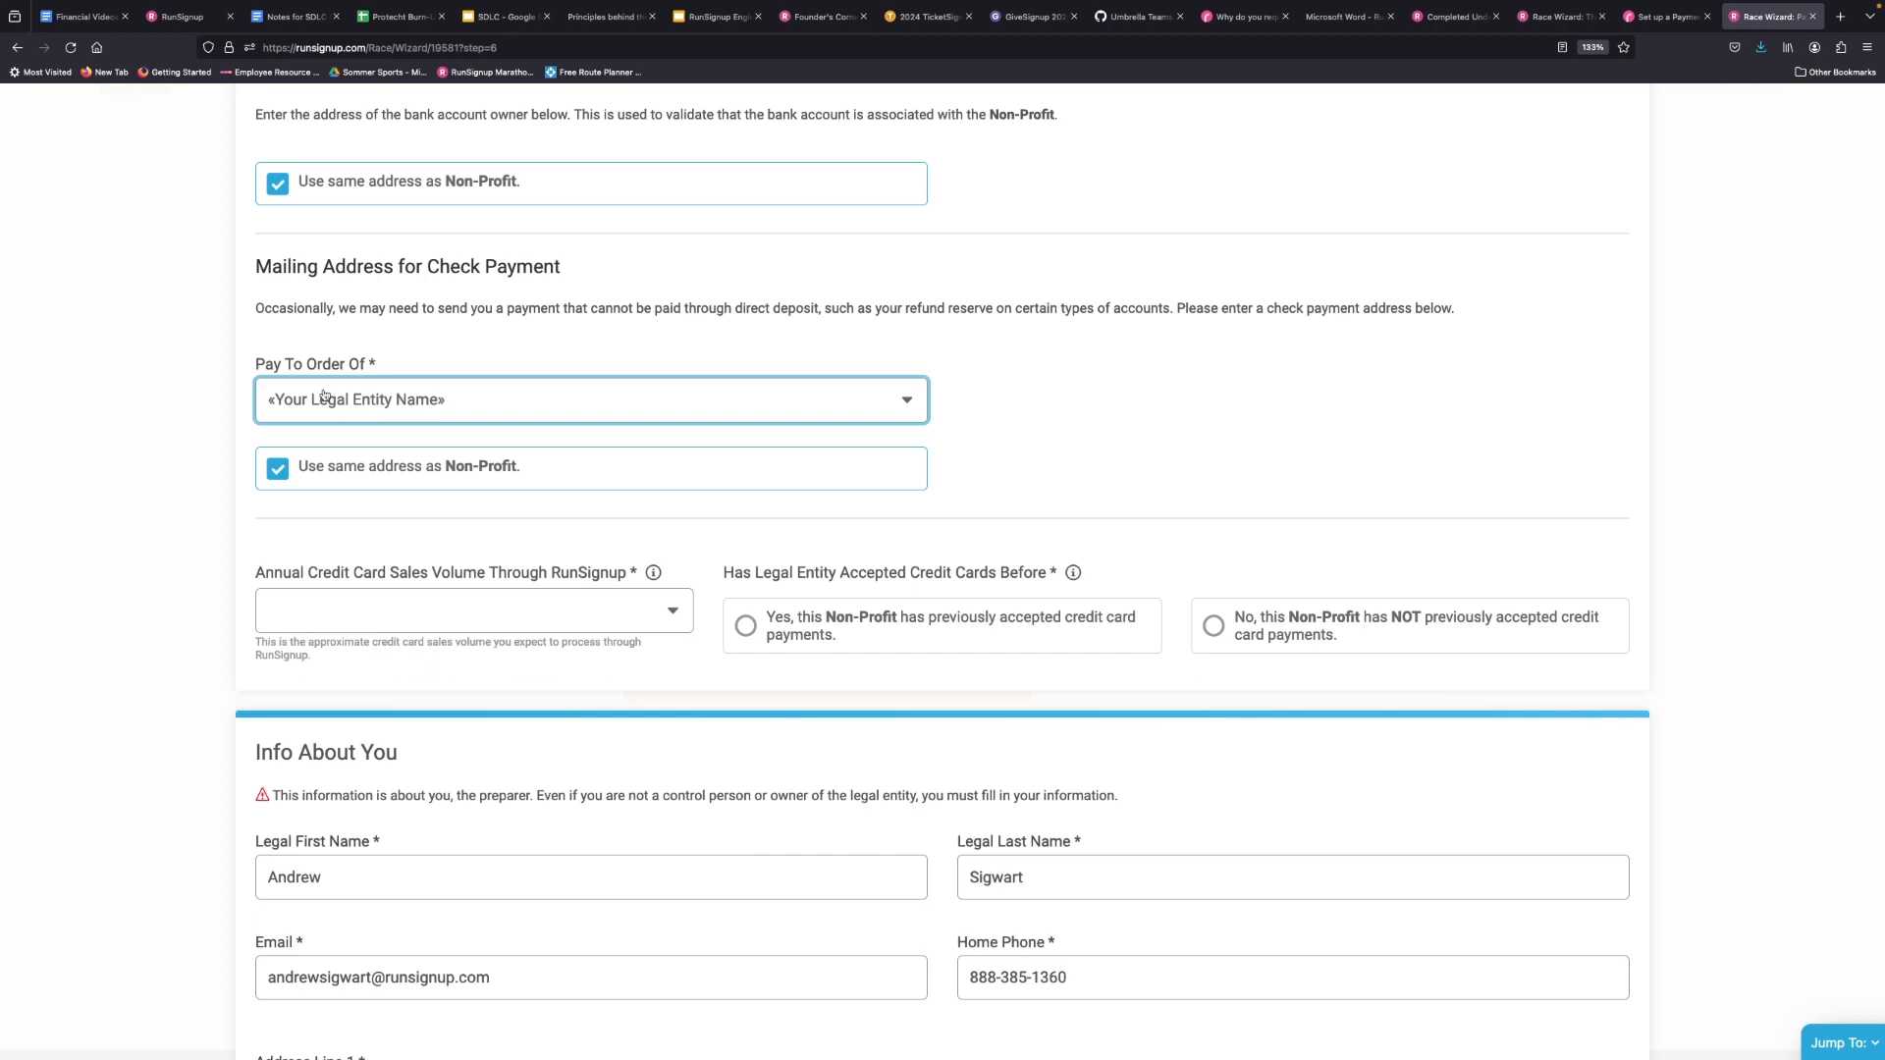
pyautogui.click(202, 406)
# - Clear the same-address-as-Non-Profit option for mailed checks, view the separate mailing address fields and enable the option again
pyautogui.scroll(-1, 203, 405)
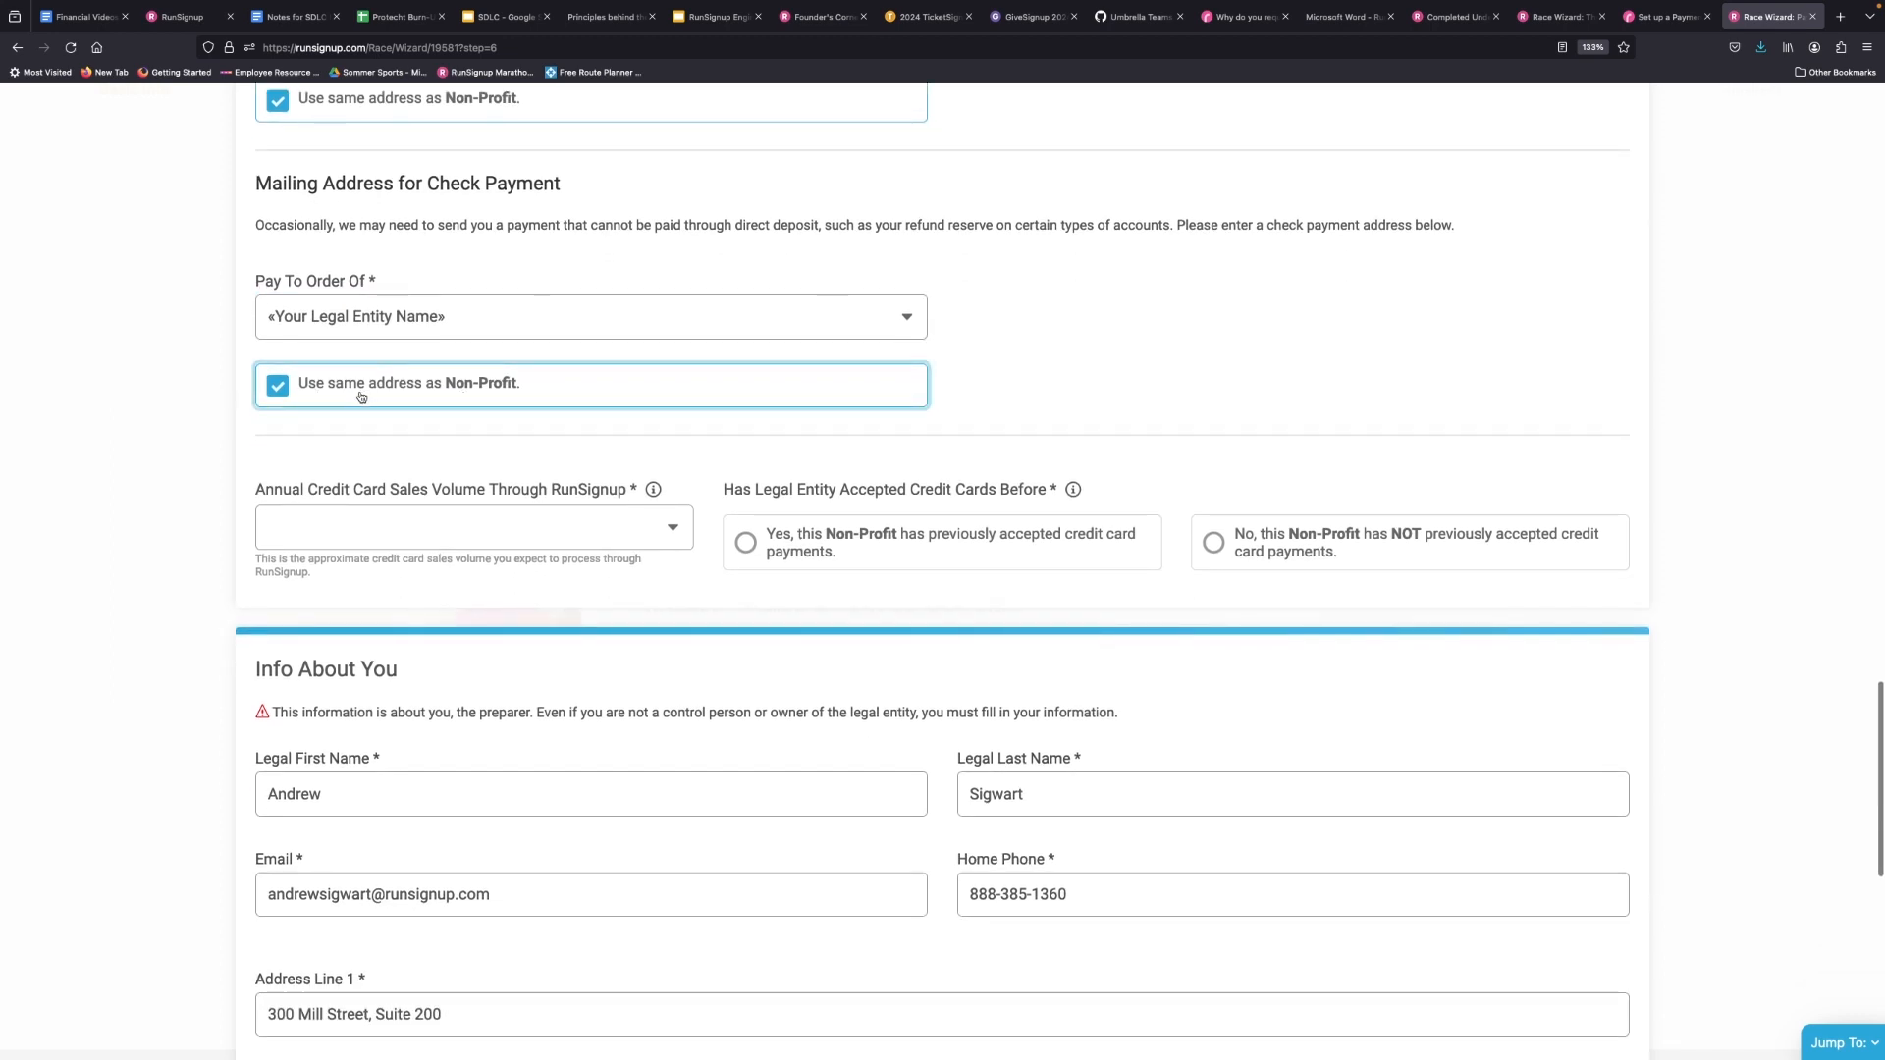
pyautogui.click(278, 388)
pyautogui.scroll(-2, 1058, 645)
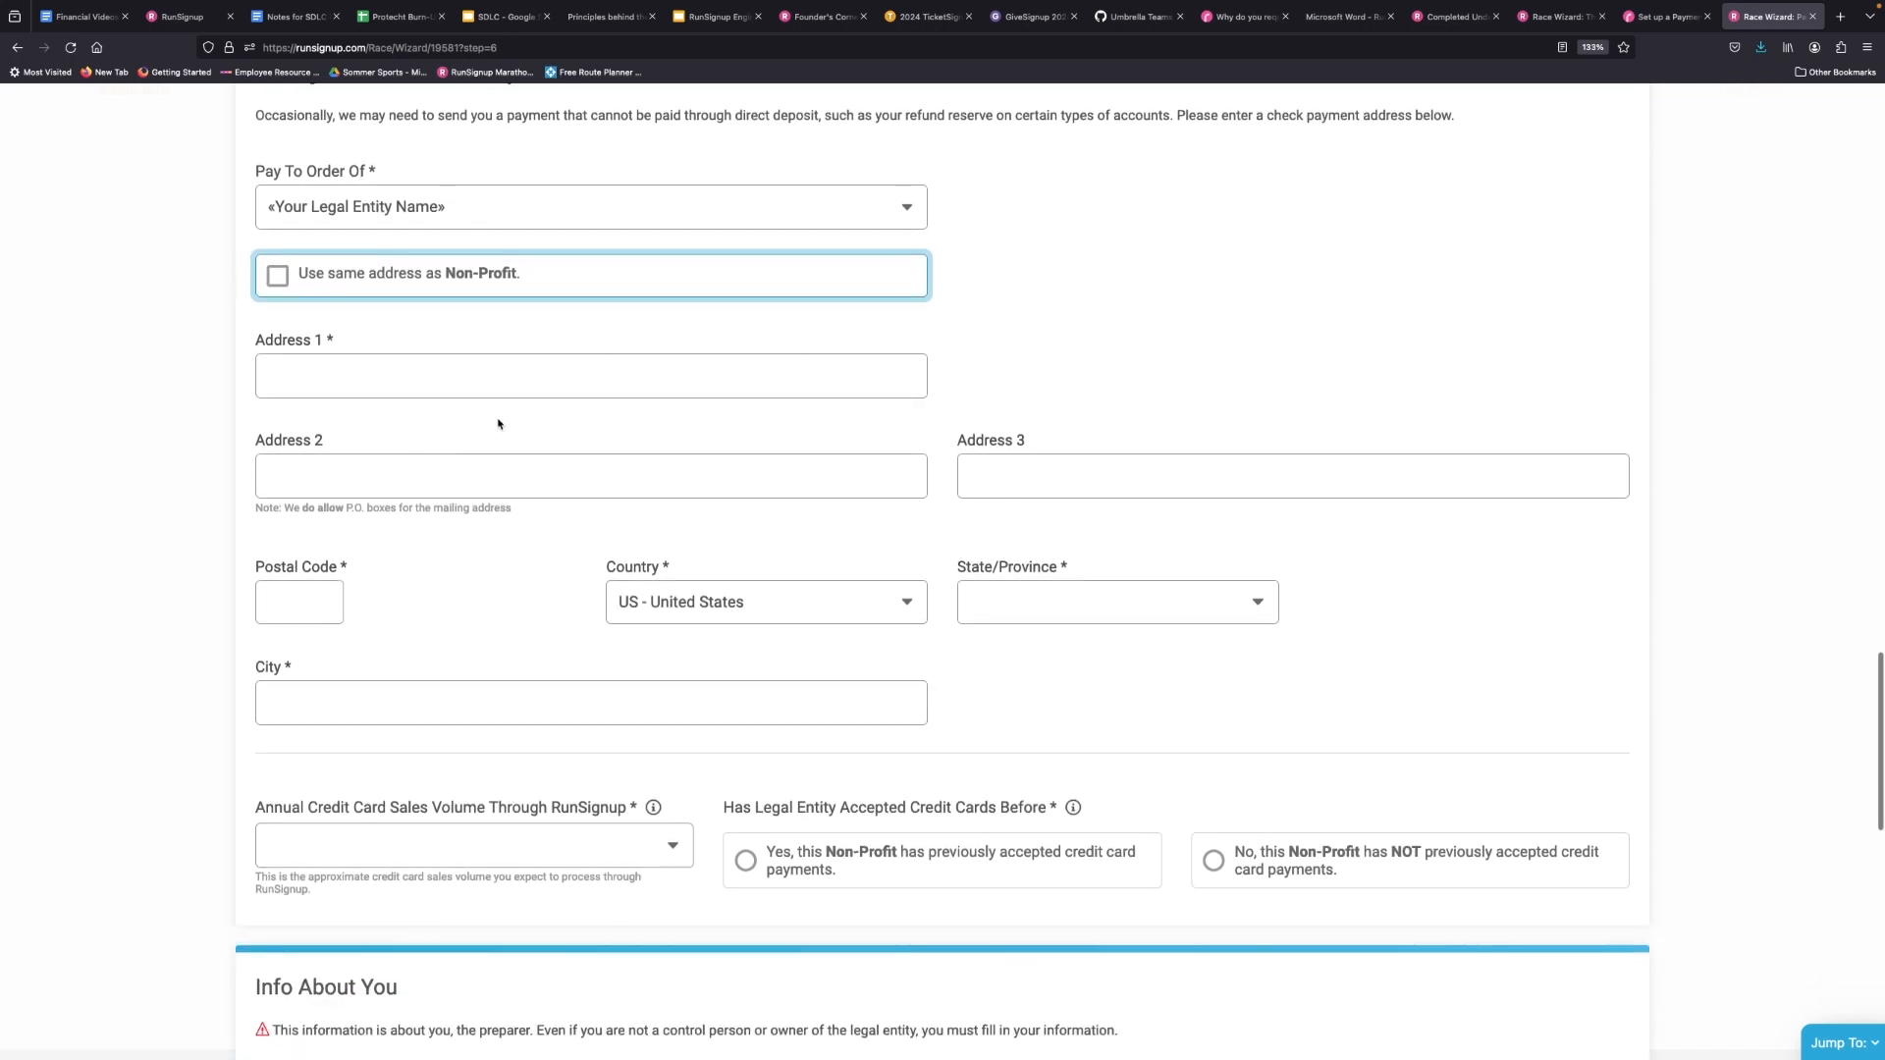
pyautogui.click(276, 282)
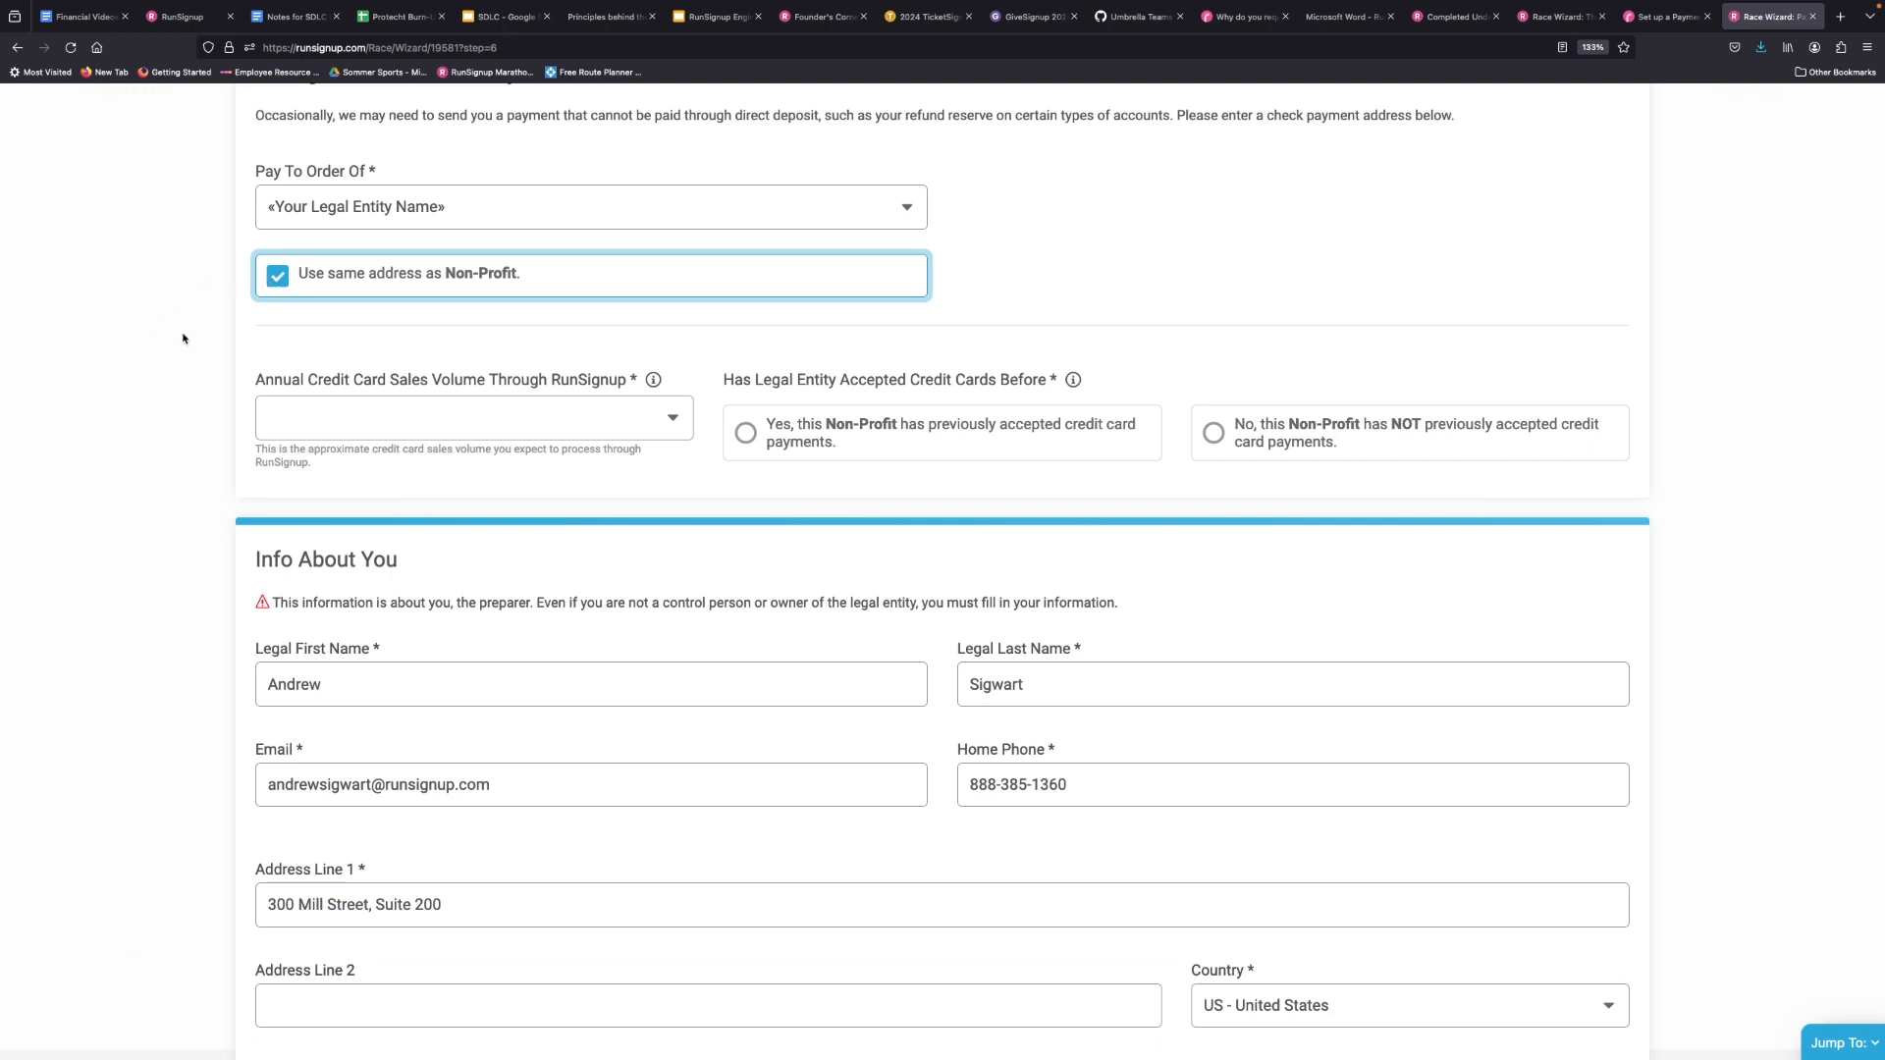
# - Review the annual credit card sales volume ranges and state that the Non-Profit has NOT previously accepted credit card payments
pyautogui.click(437, 420)
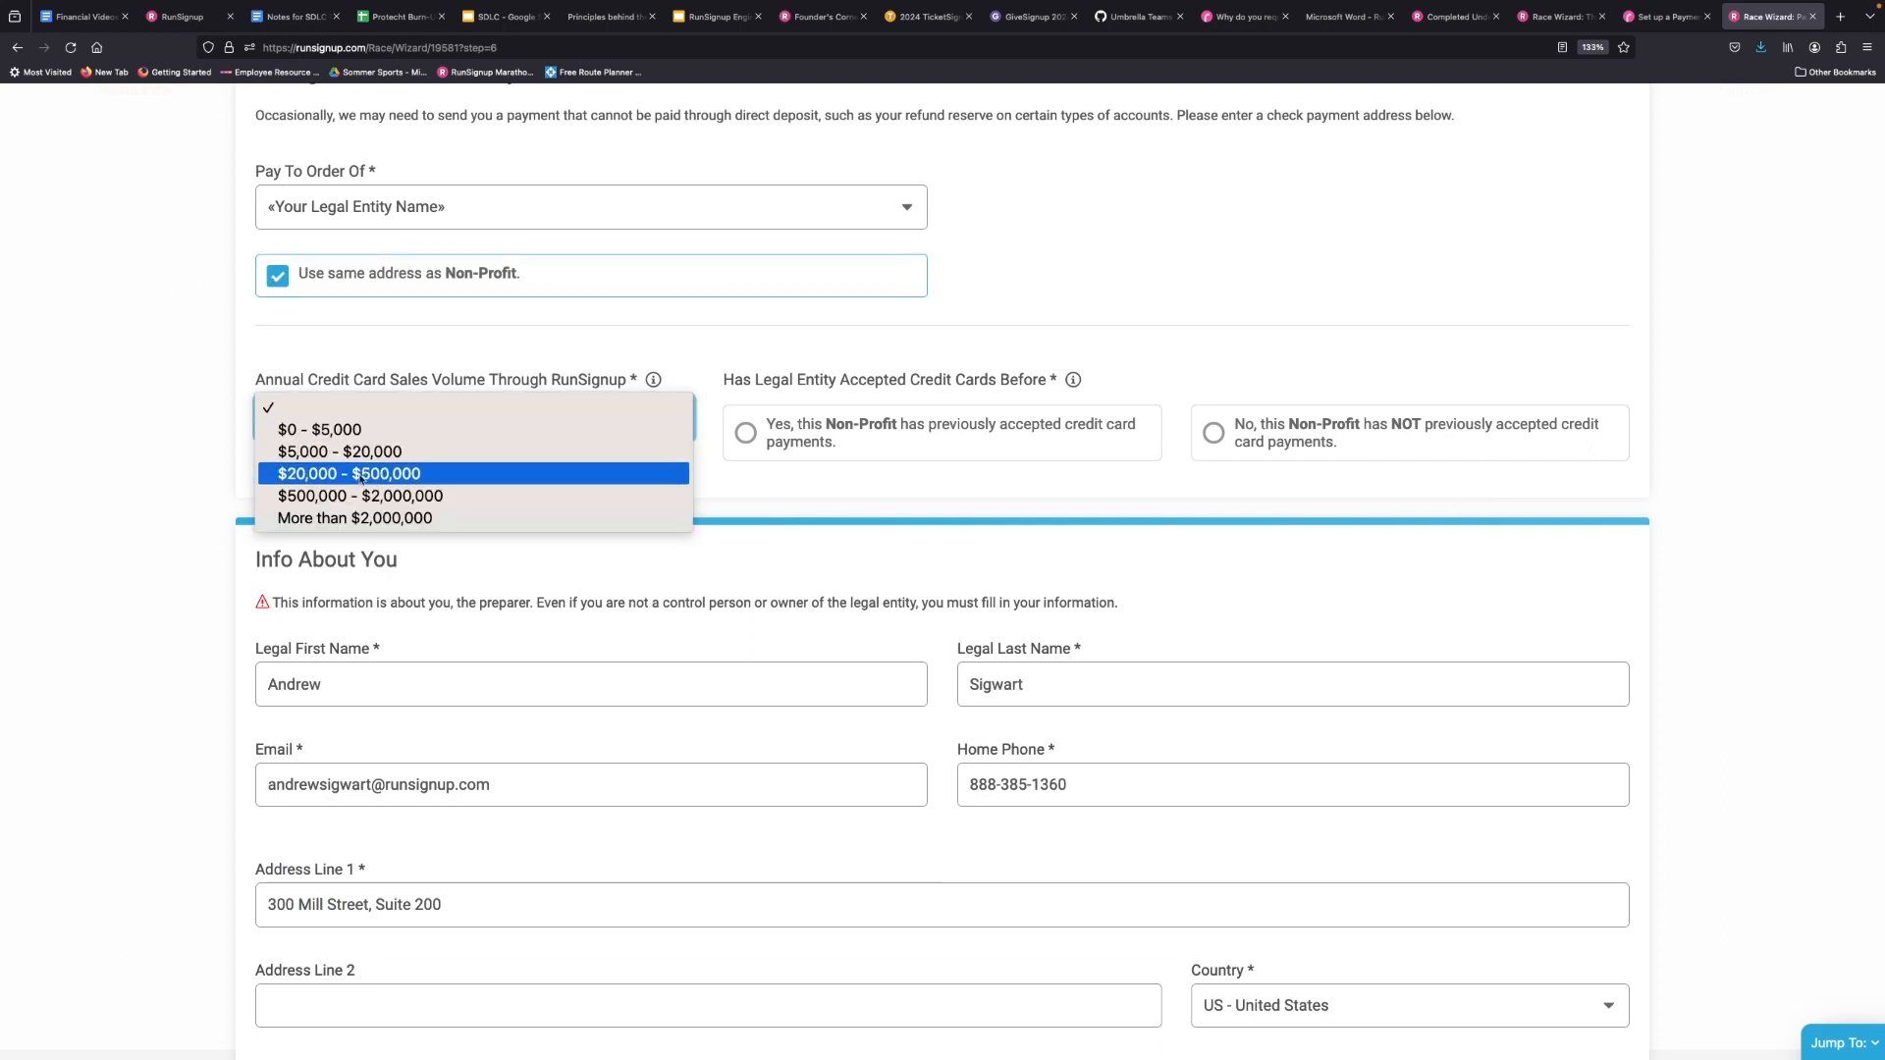
pyautogui.click(212, 406)
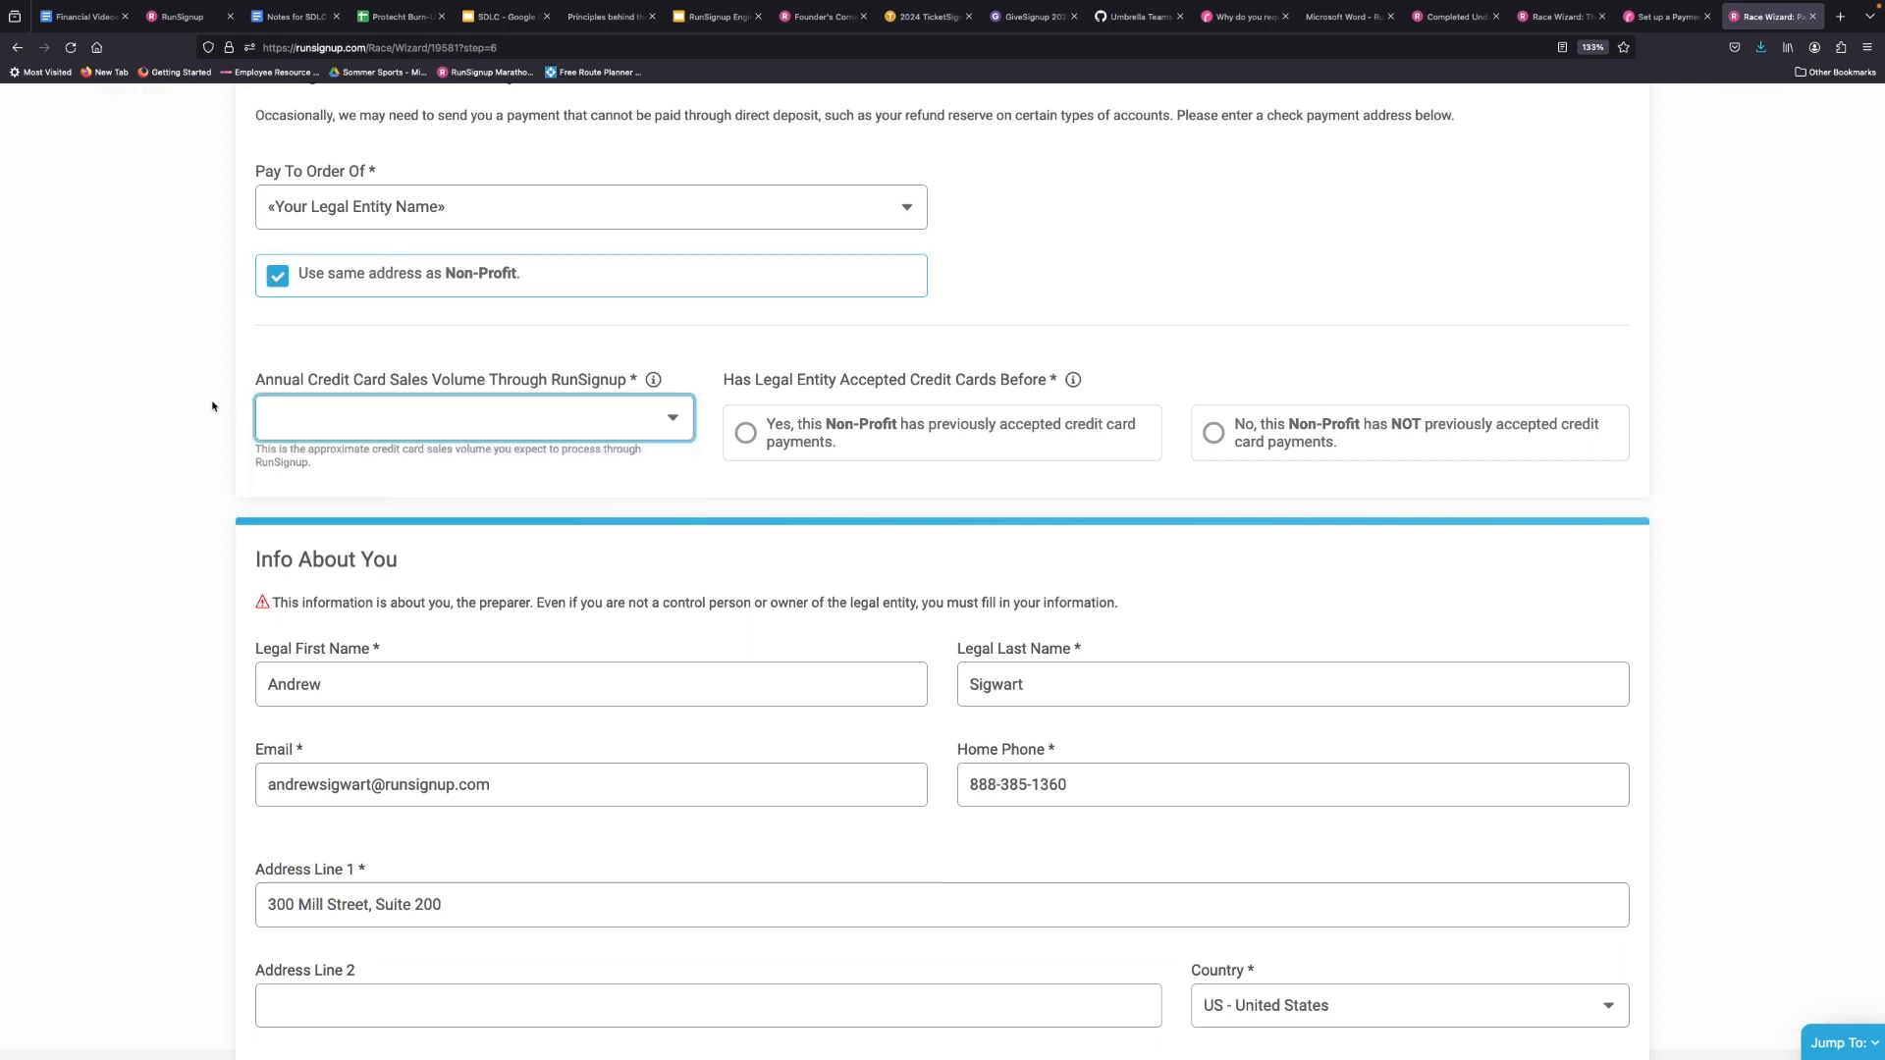
pyautogui.click(315, 425)
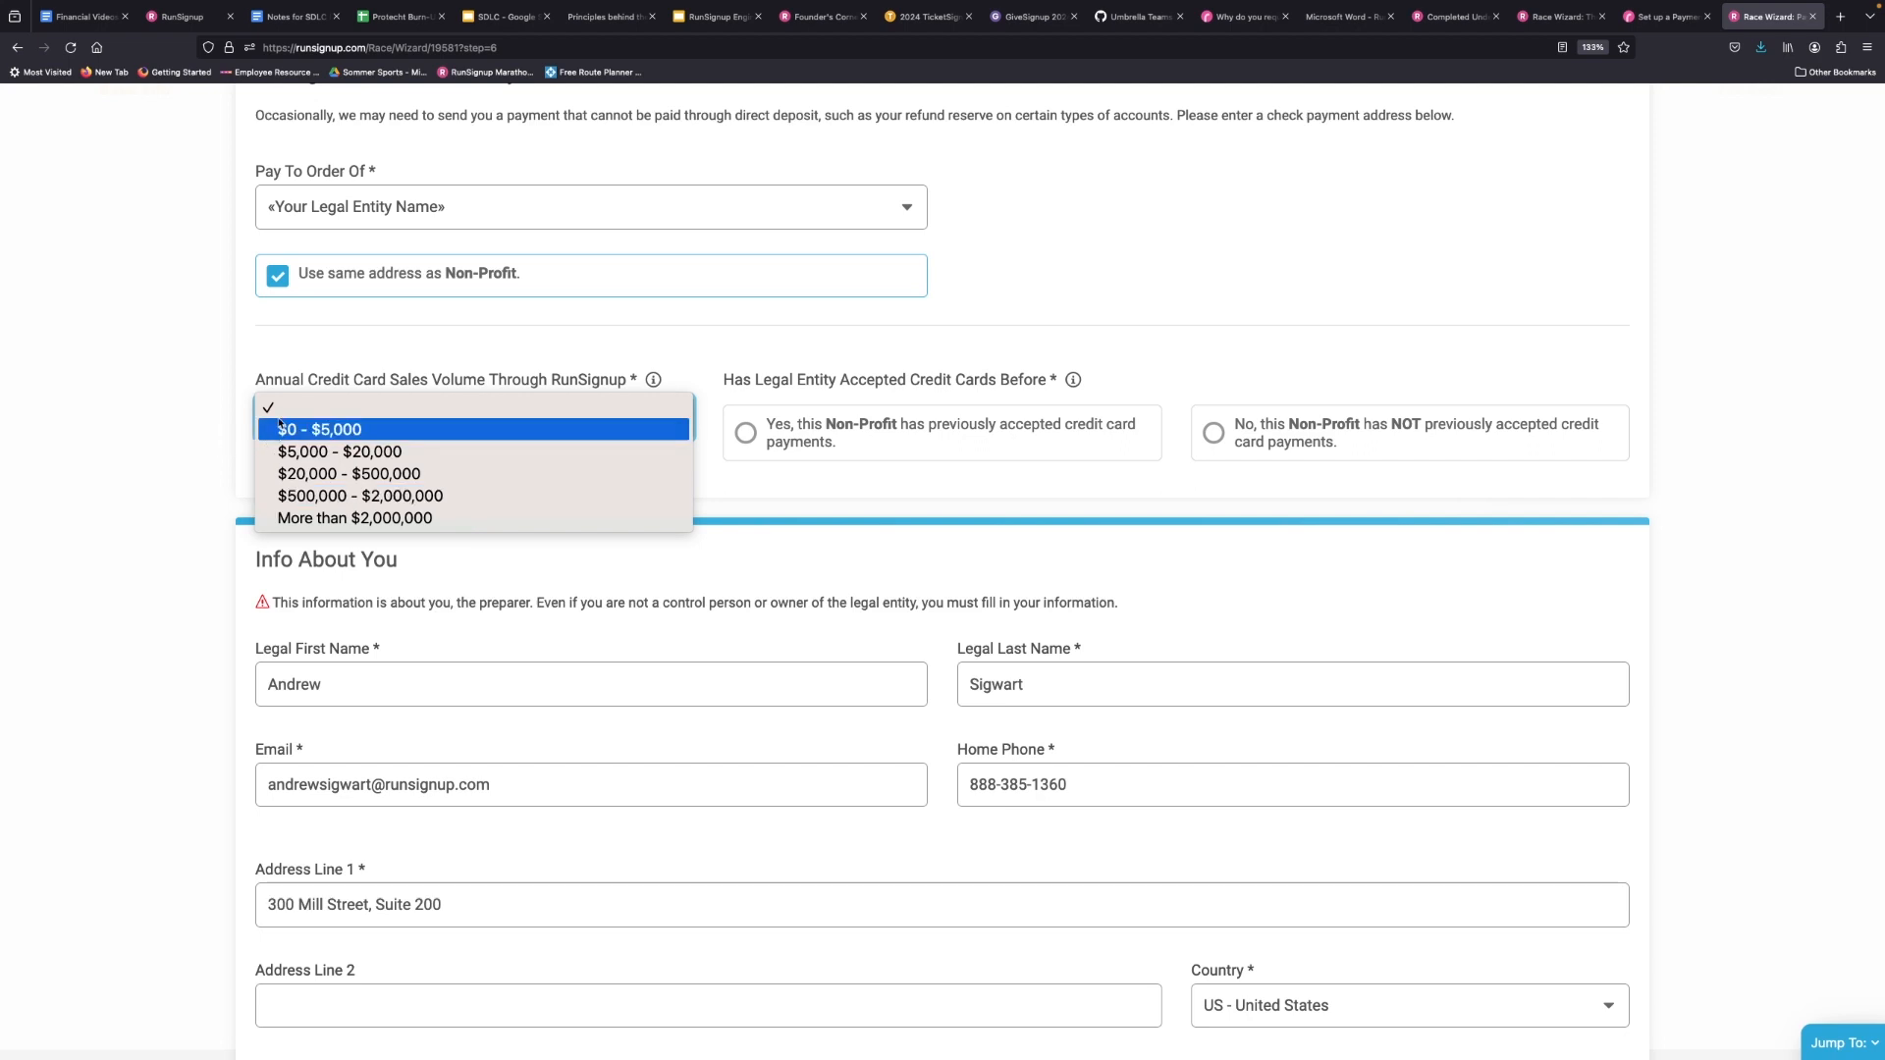
pyautogui.click(709, 383)
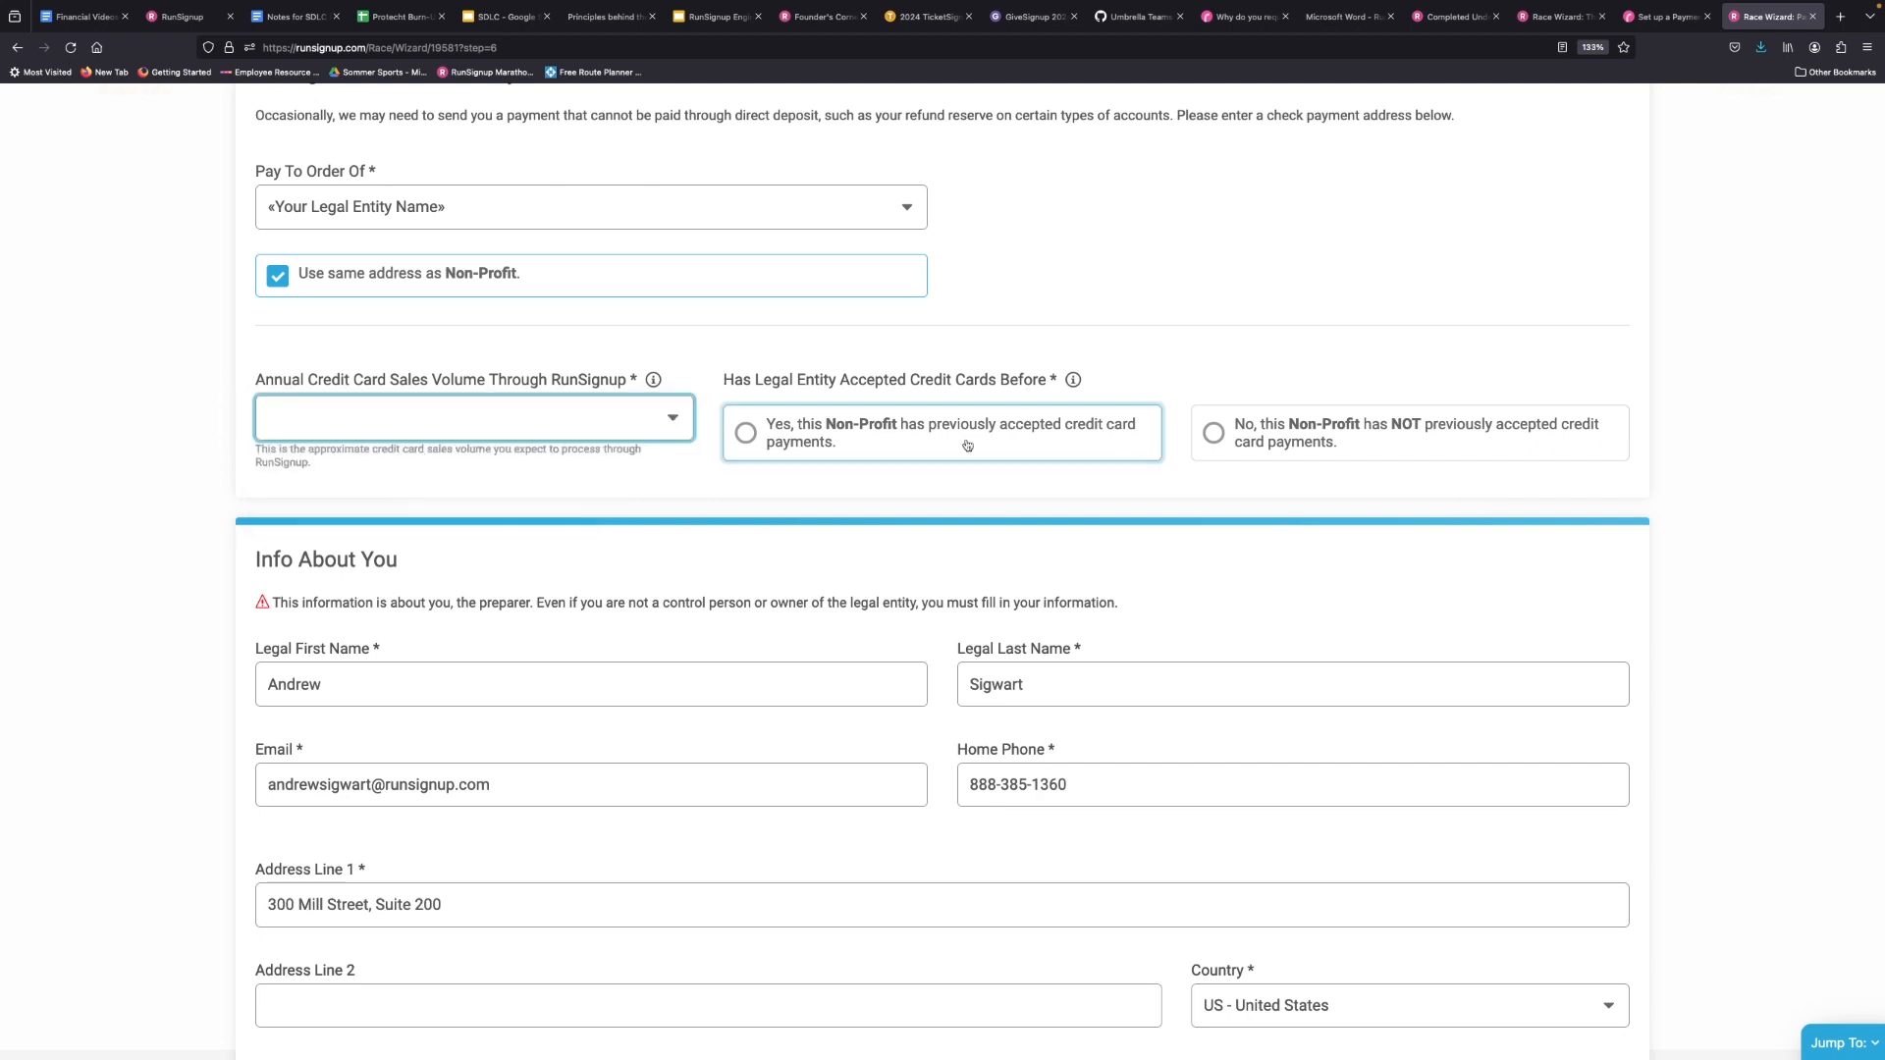
pyautogui.click(1237, 443)
# - Review the preparer's personal information under Info About You and go to the SSN field
pyautogui.scroll(-3, 192, 498)
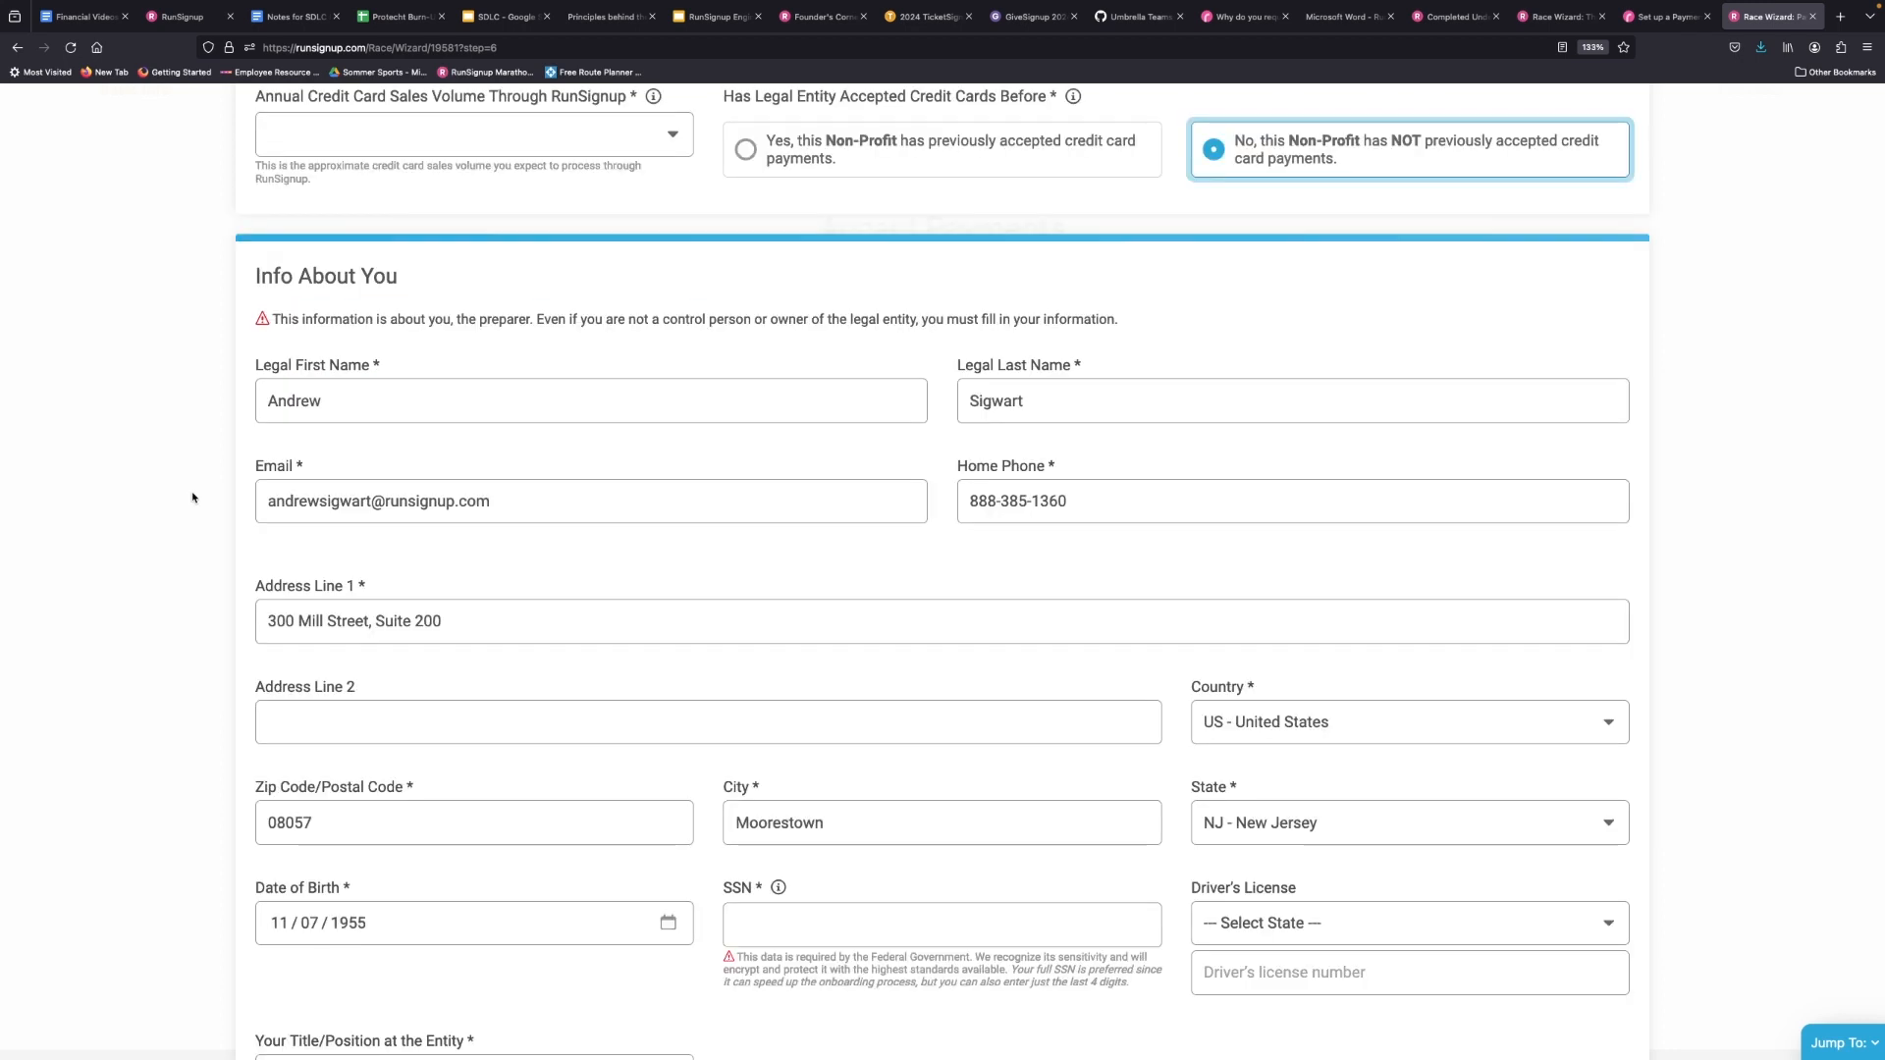
pyautogui.scroll(-2, 769, 628)
pyautogui.click(772, 720)
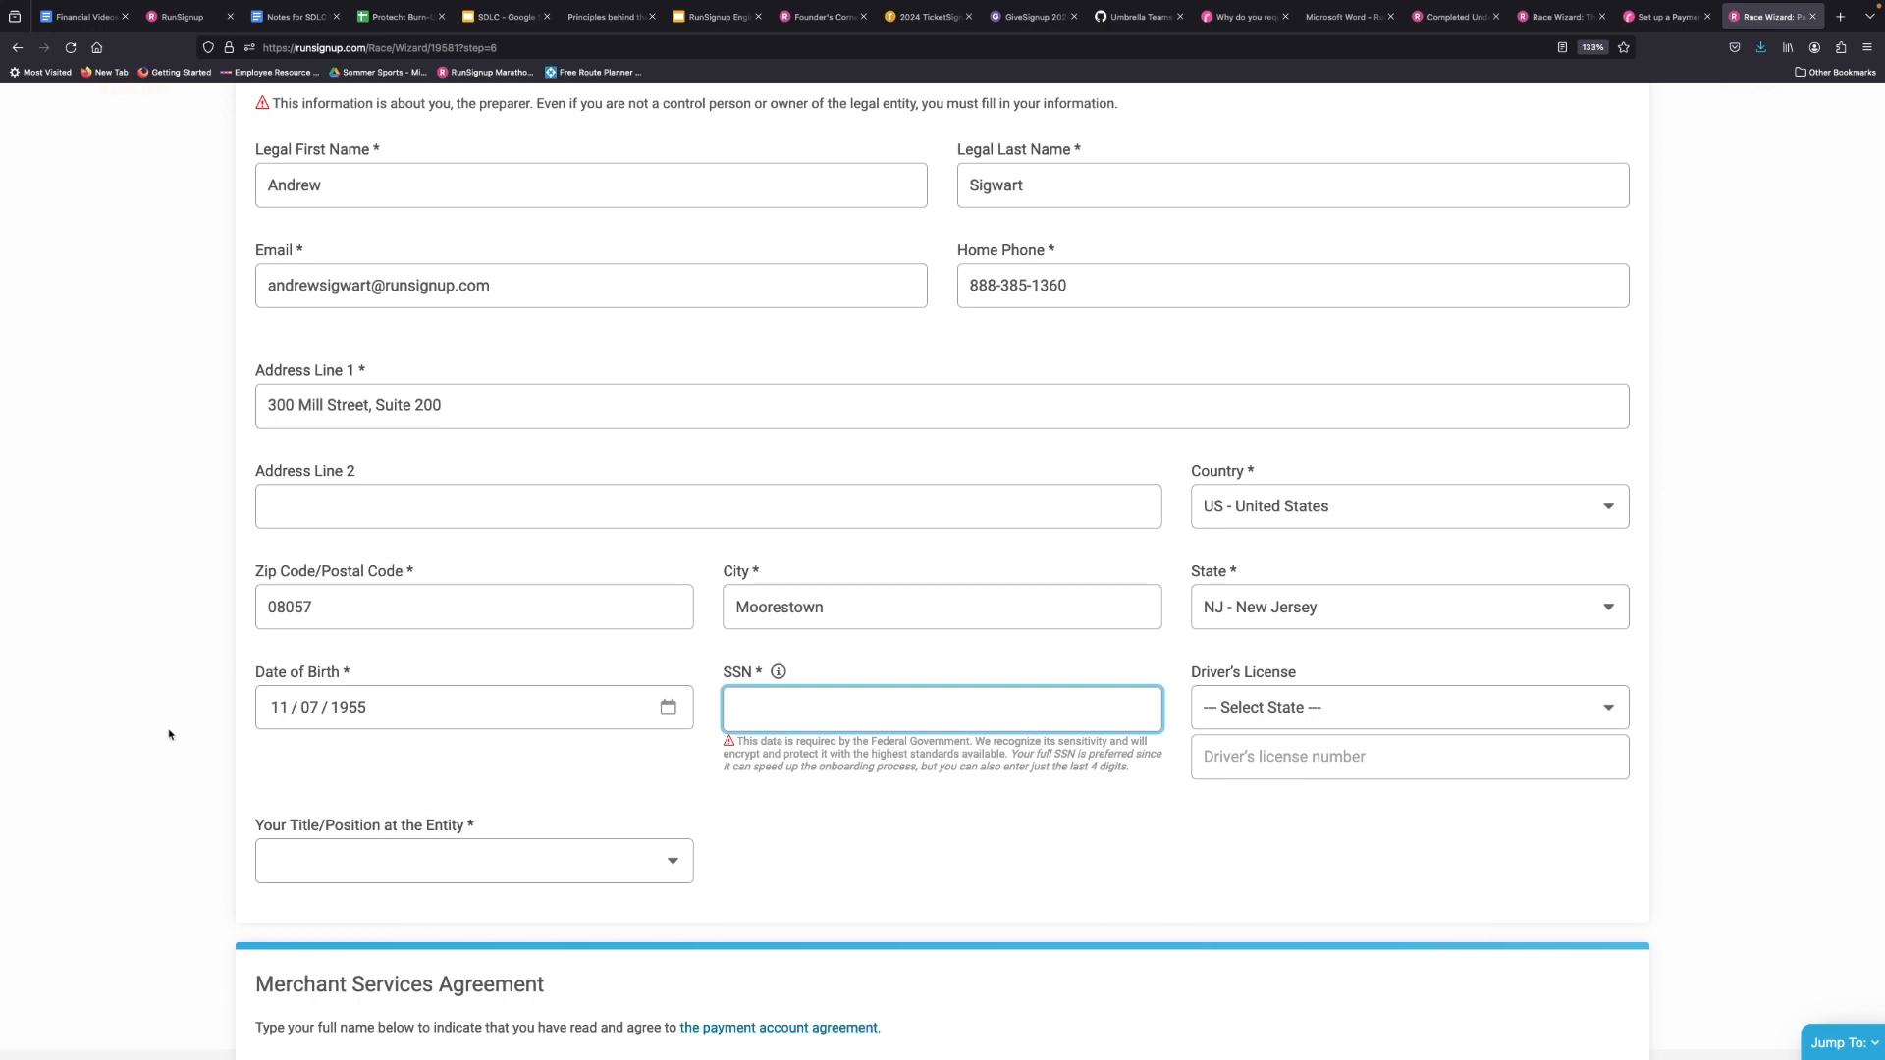
# - Read the help article on why payment setup information is required, highlighting the passages on Payment Facilitators and government regulations
pyautogui.click(746, 689)
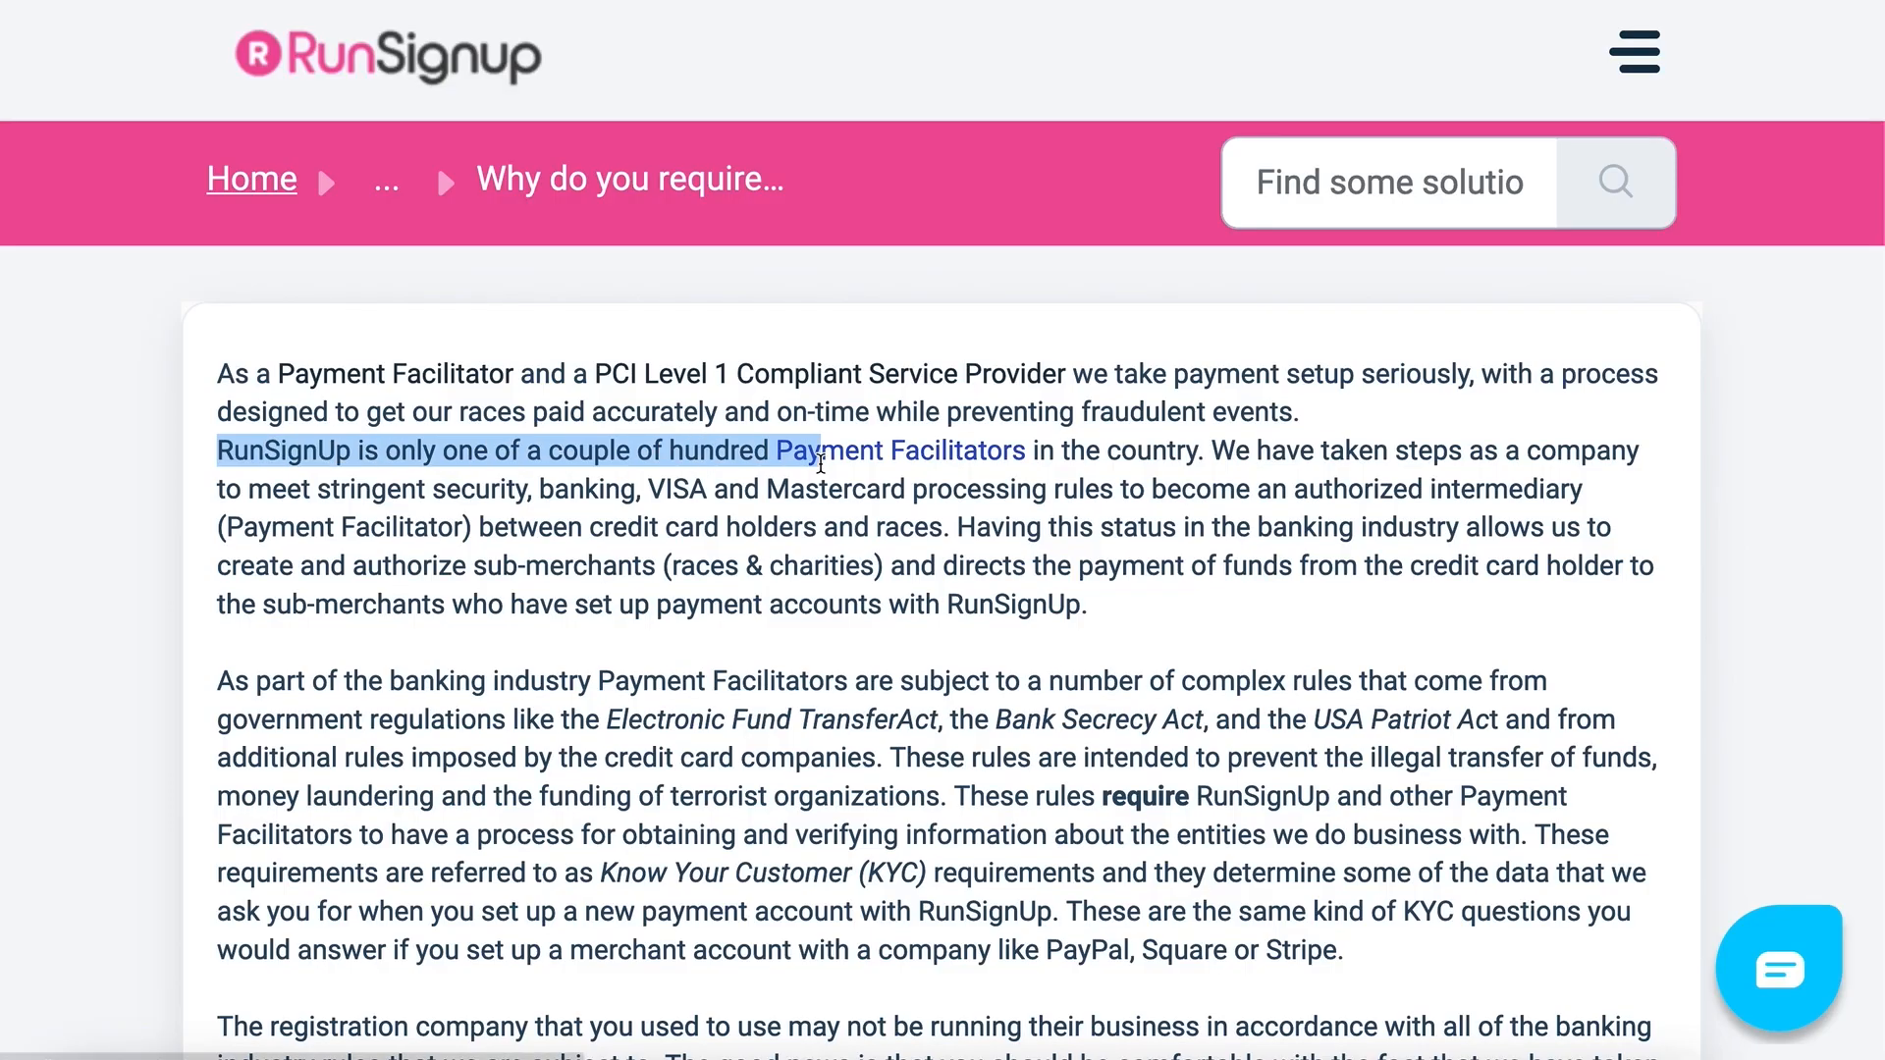
pyautogui.moveTo(830, 457); pyautogui.dragTo(1205, 458)
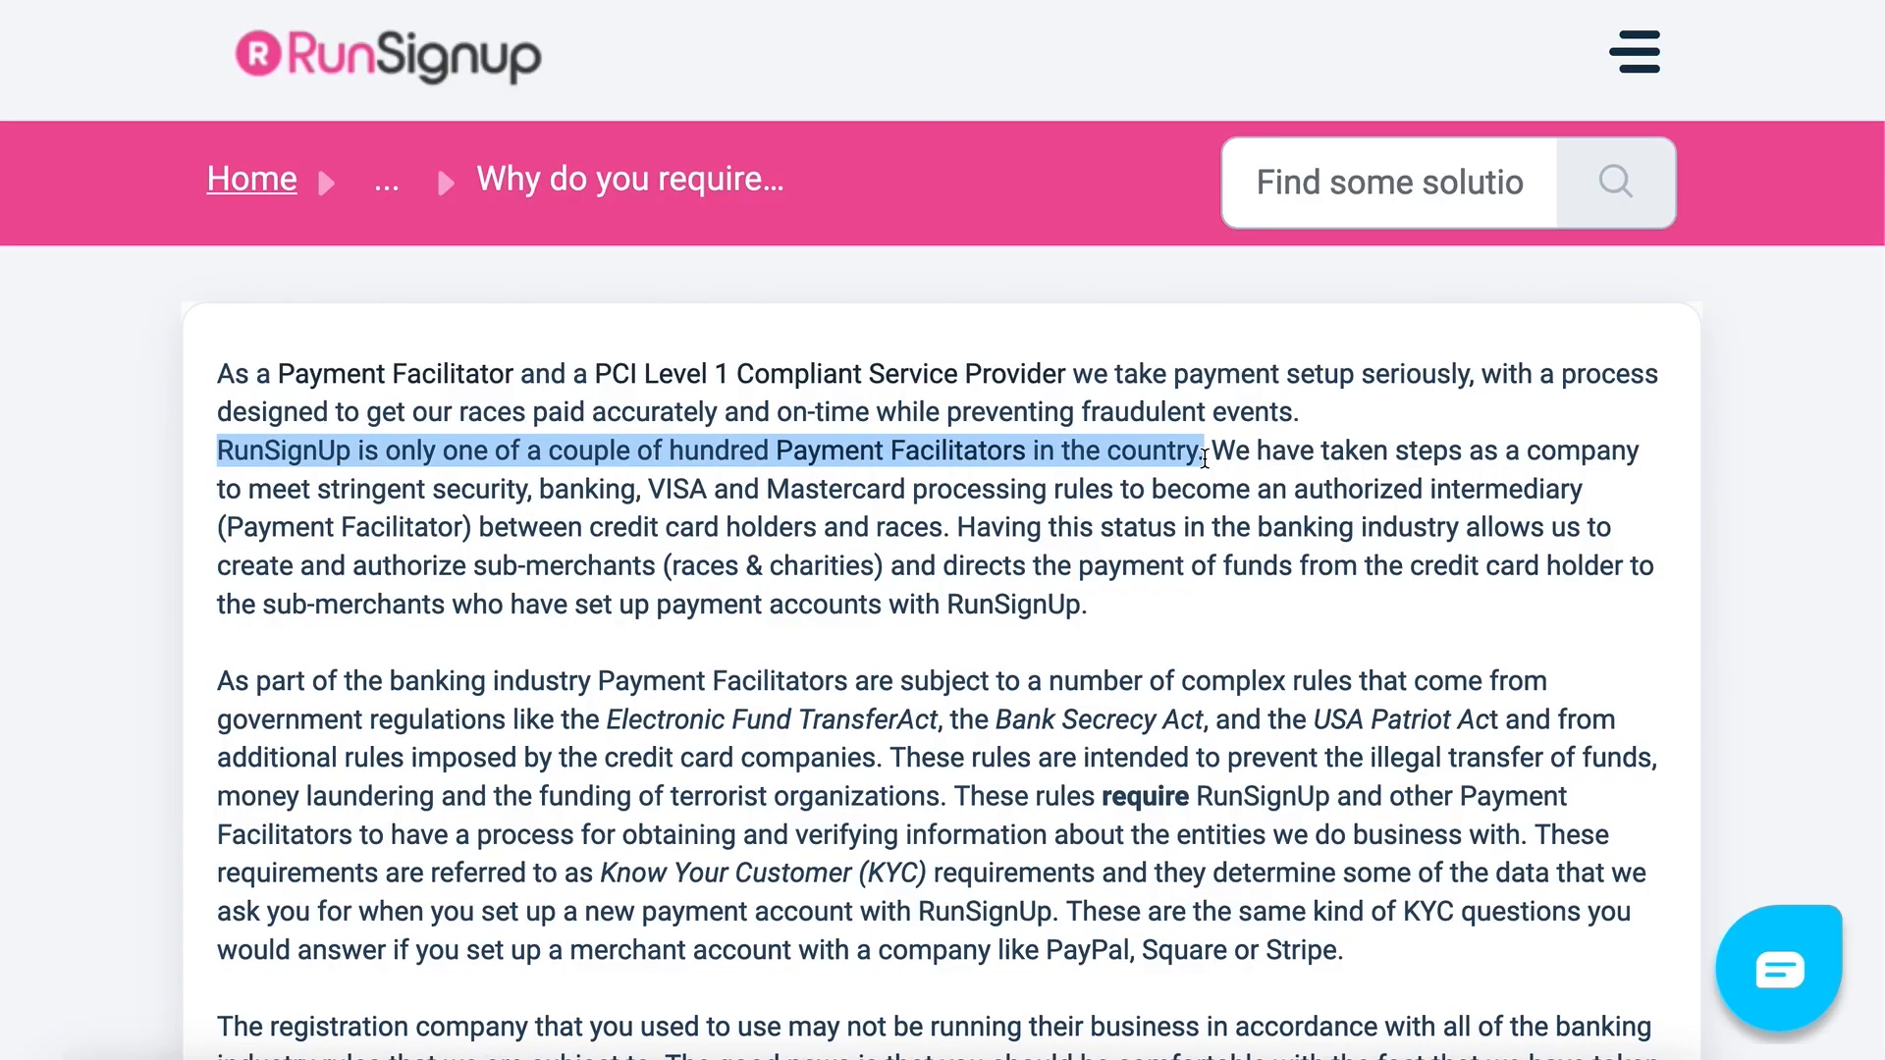
pyautogui.scroll(-3, 1204, 458)
pyautogui.moveTo(217, 416); pyautogui.dragTo(884, 502)
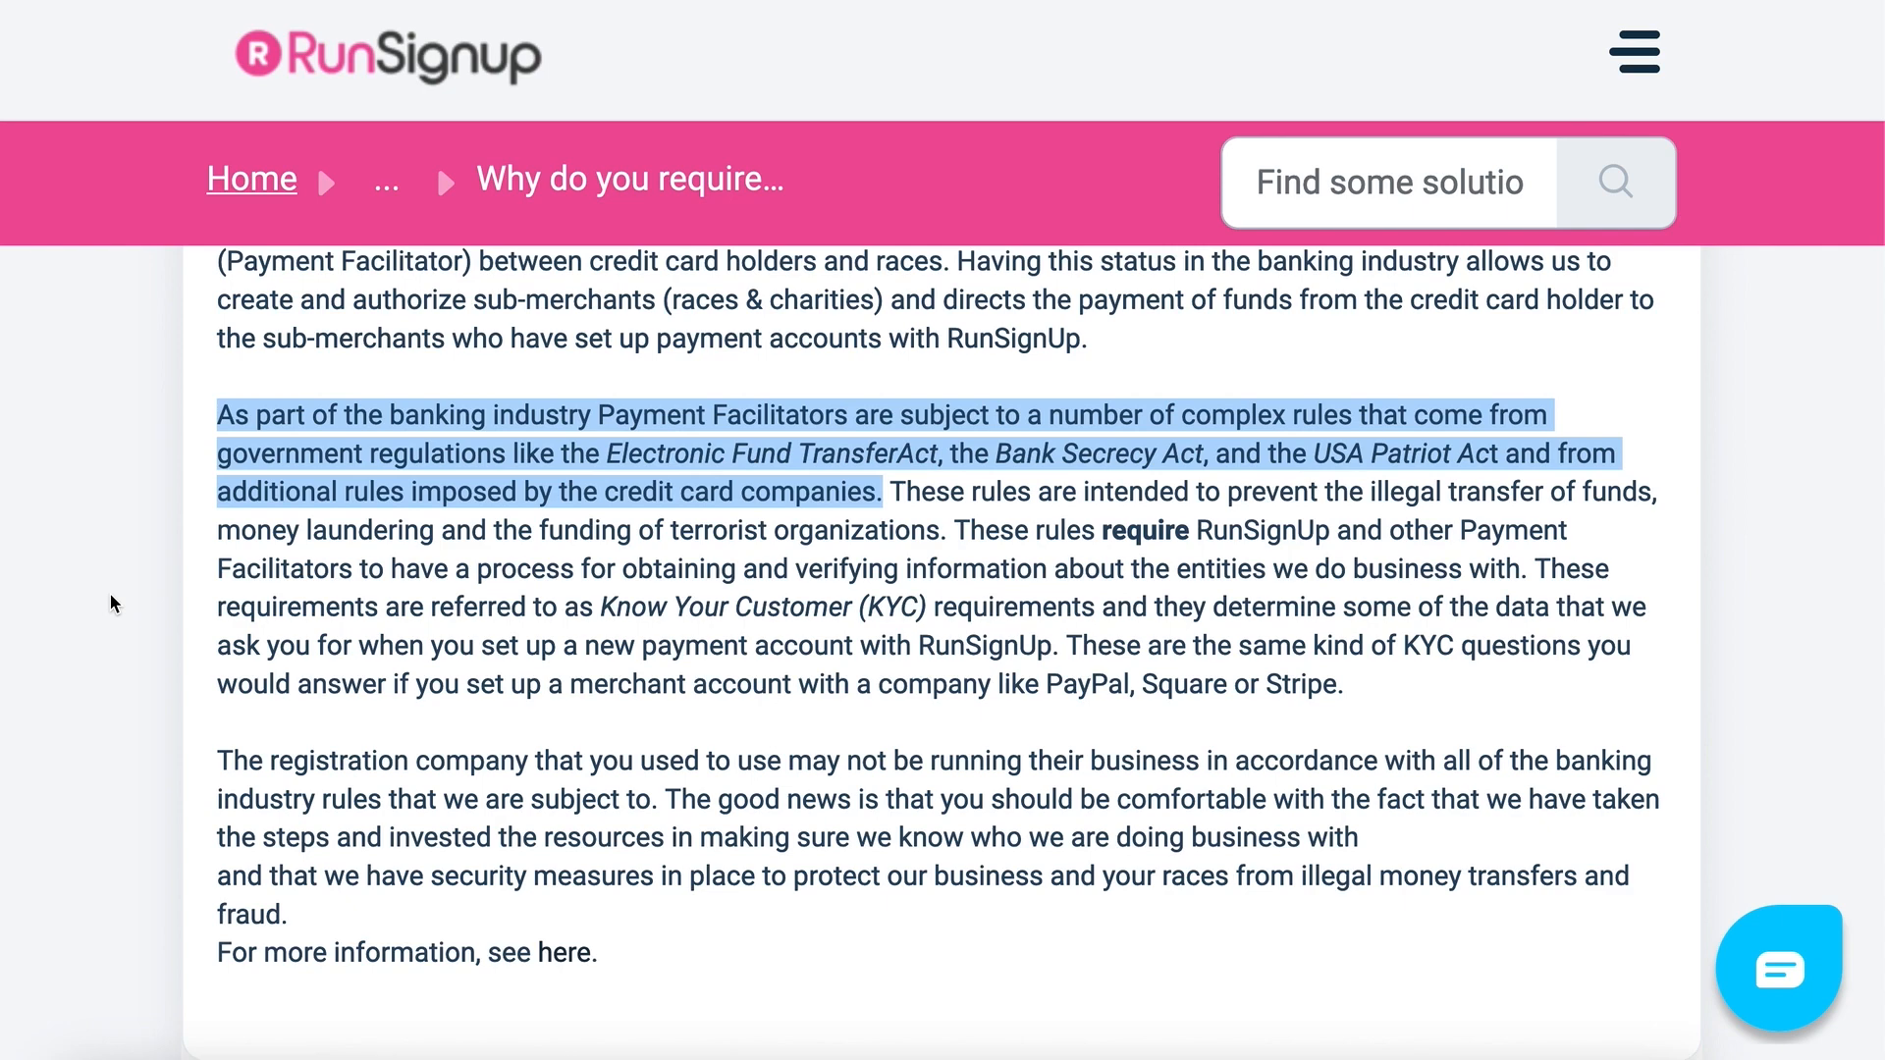
pyautogui.moveTo(889, 491); pyautogui.dragTo(947, 530)
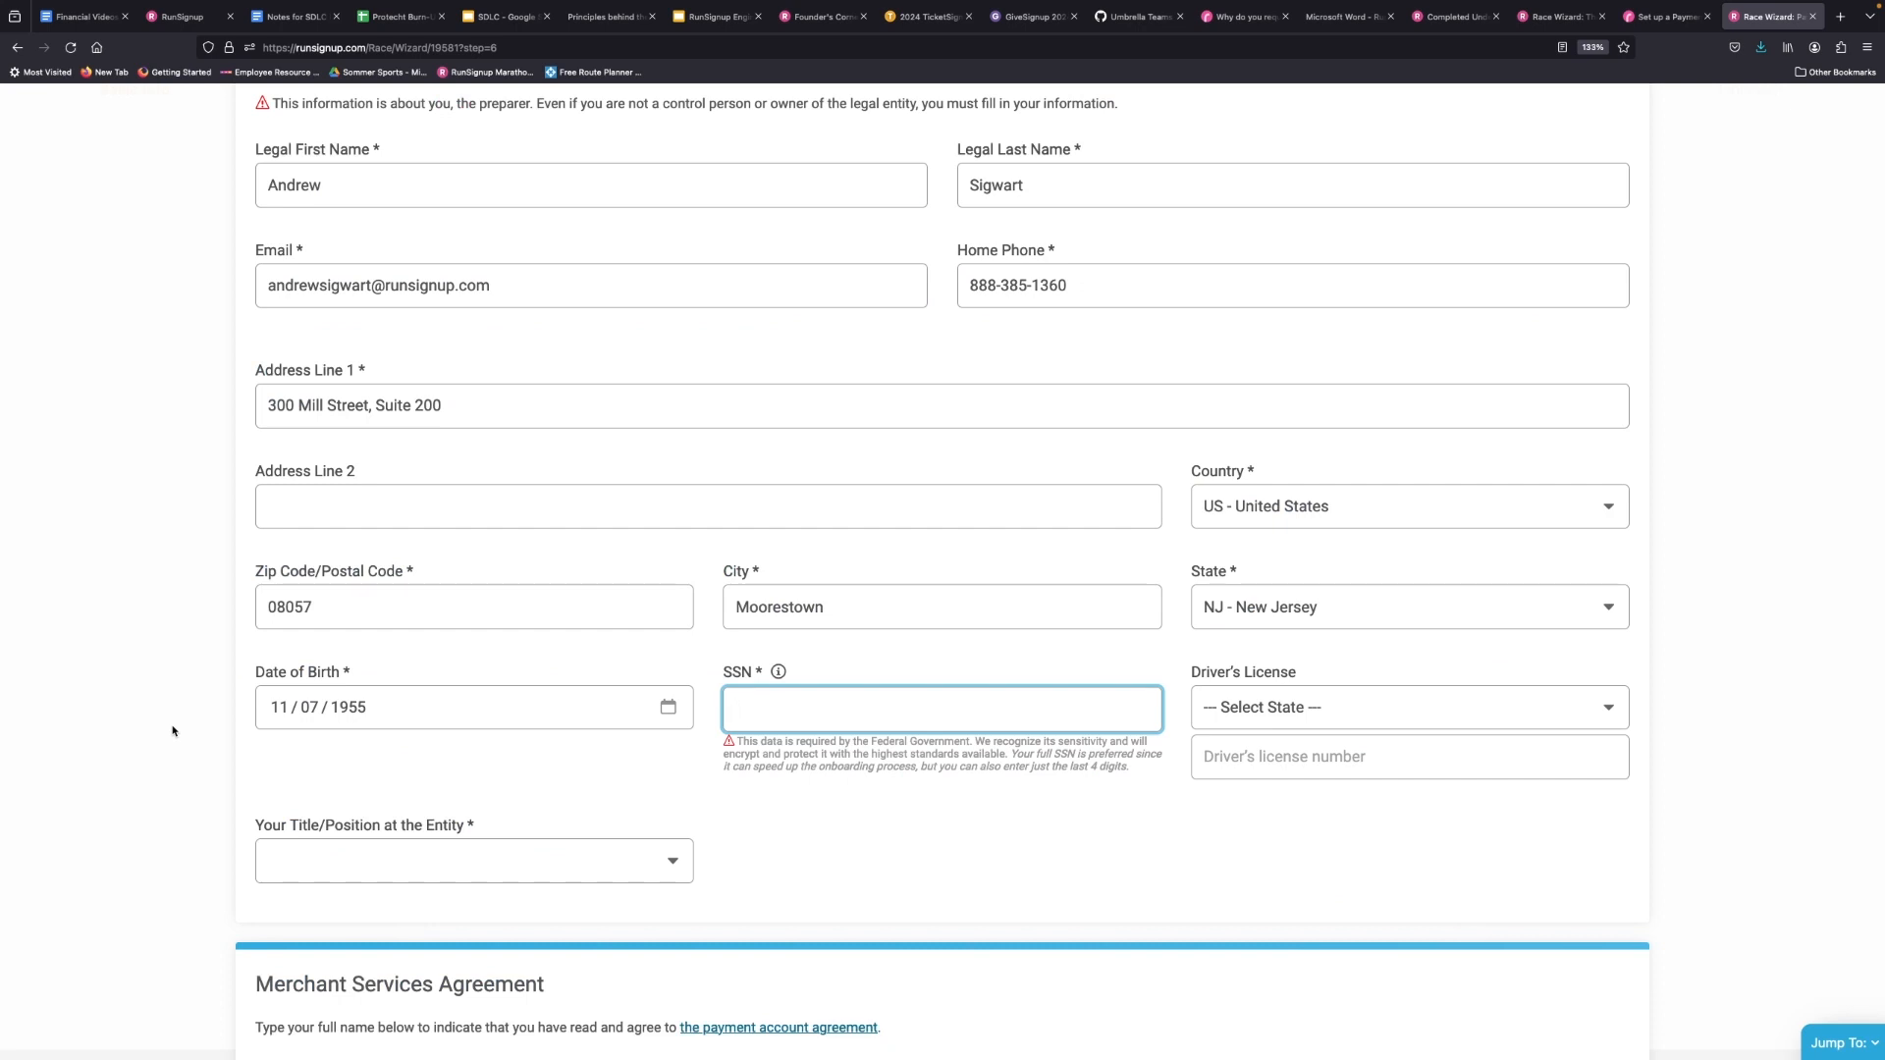
# - Set the preparer's title/position at the entity to Treasurer
pyautogui.scroll(-1, 173, 731)
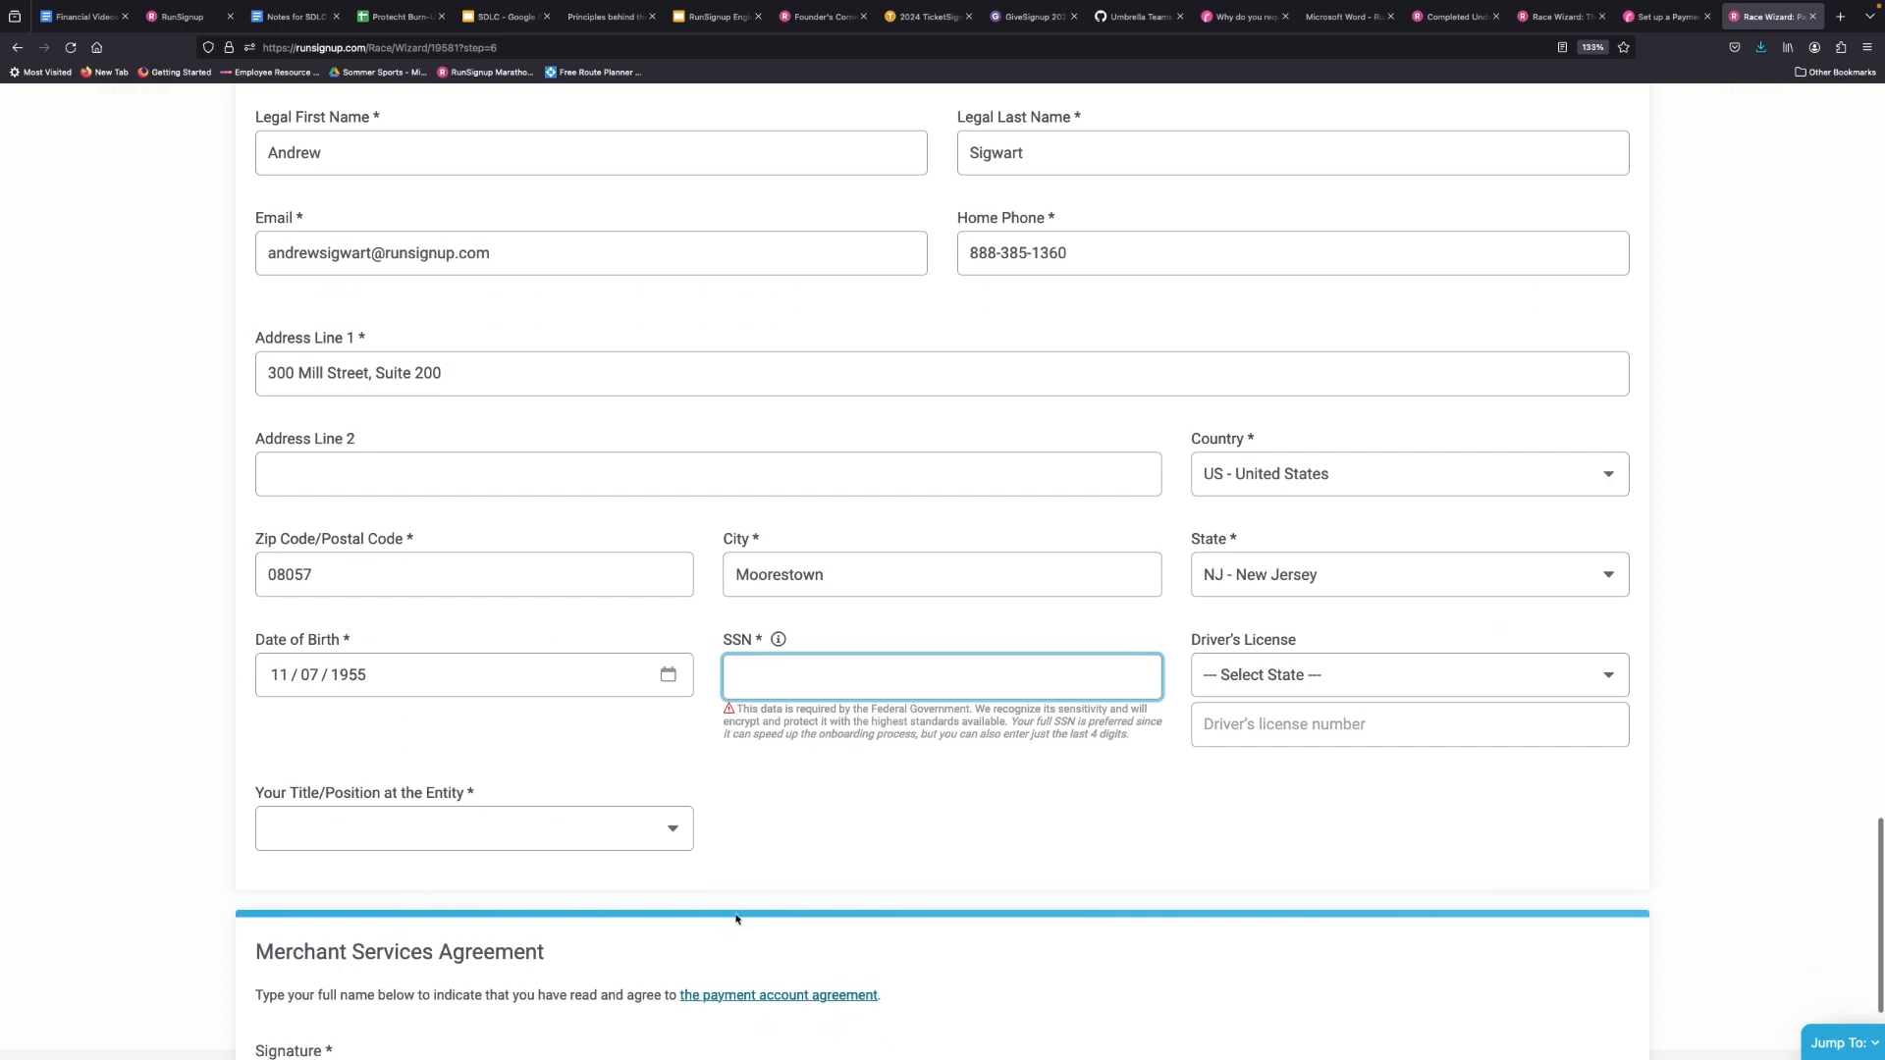
pyautogui.click(615, 846)
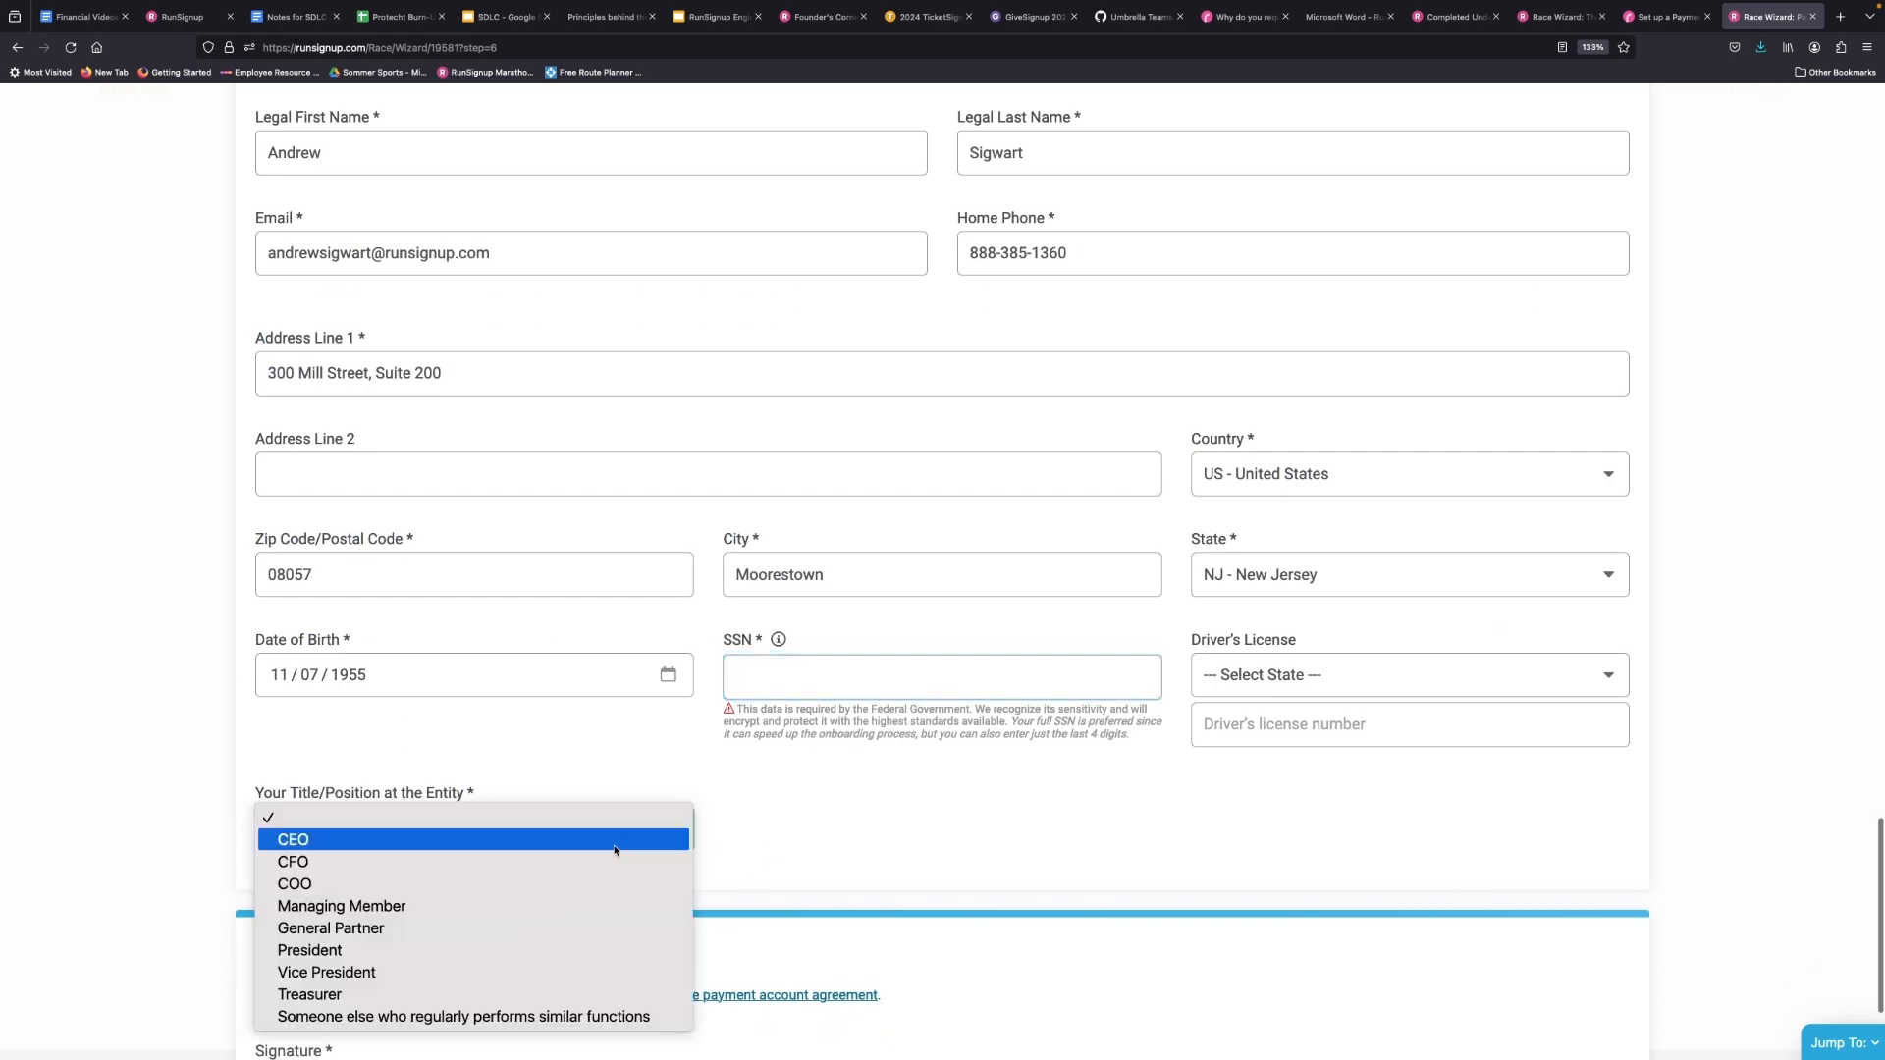
pyautogui.click(590, 995)
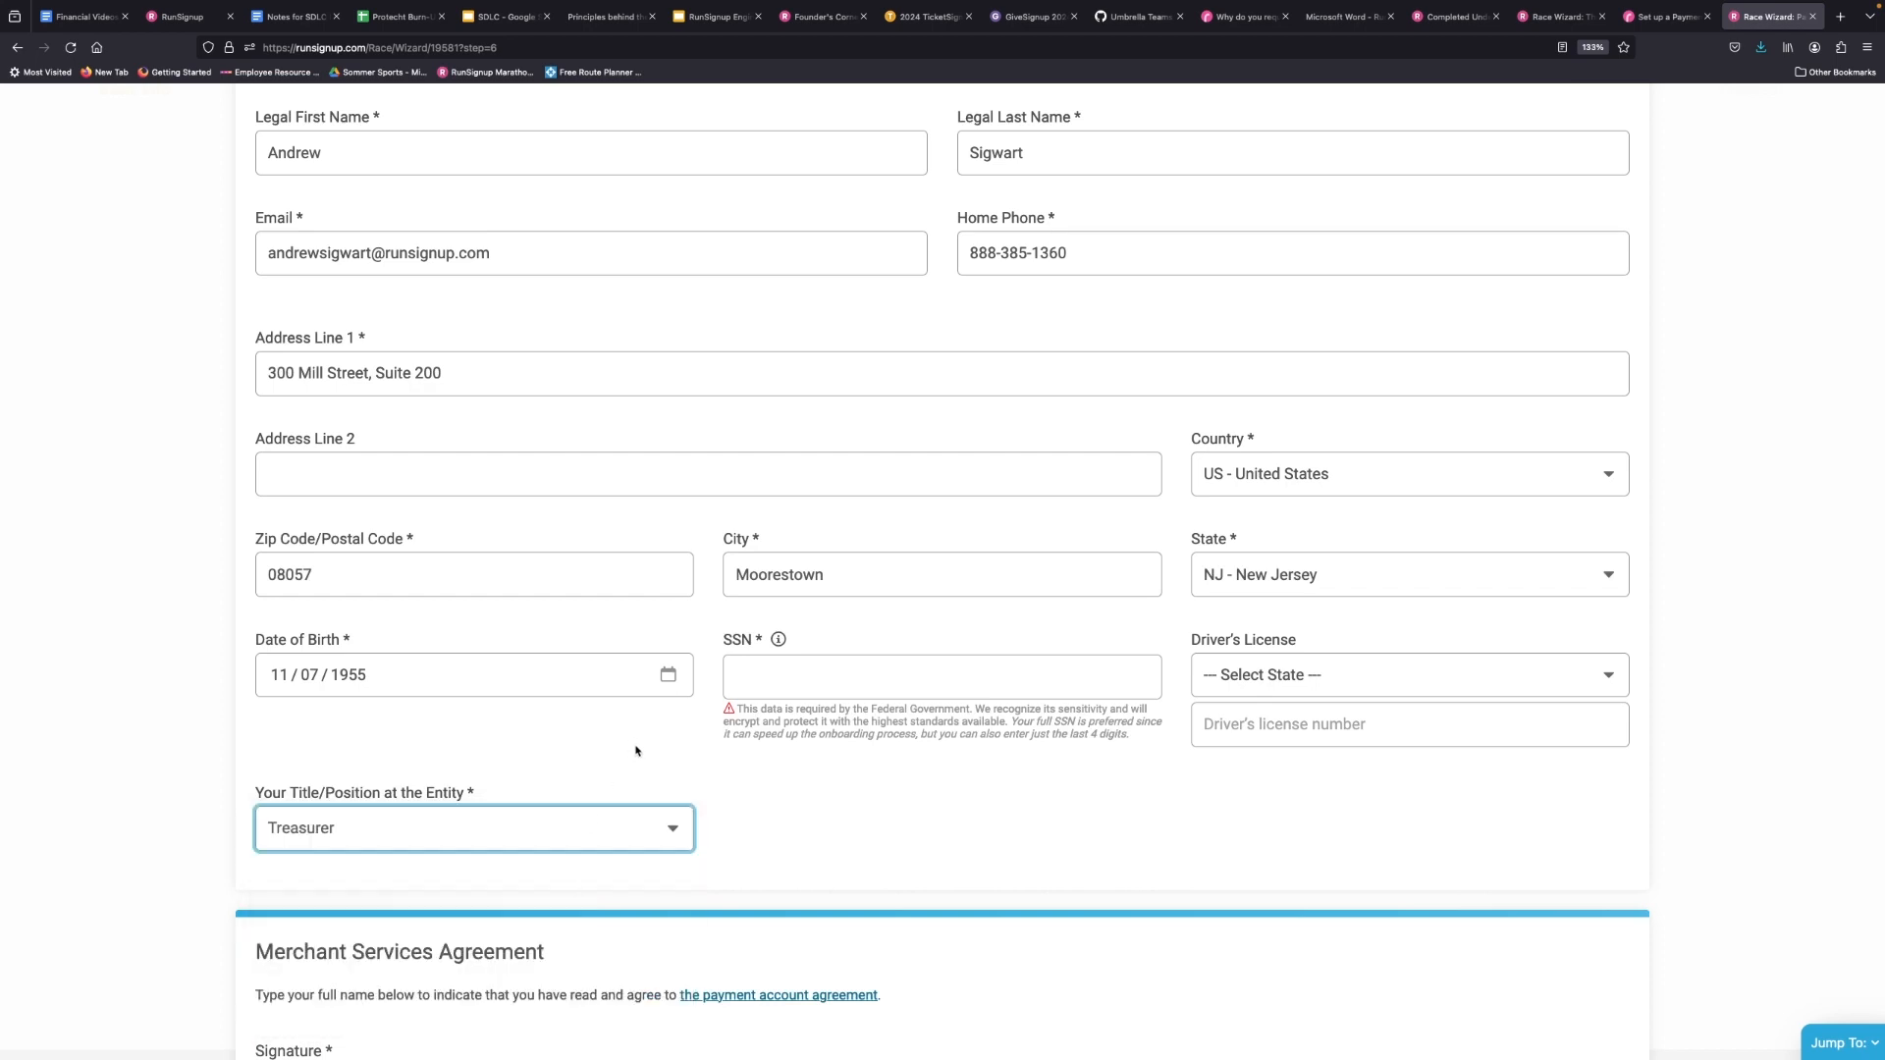
# - Open the payment account agreement from the Merchant Services Agreement section and try to create the new payment account
pyautogui.scroll(-3, 150, 789)
pyautogui.click(150, 790)
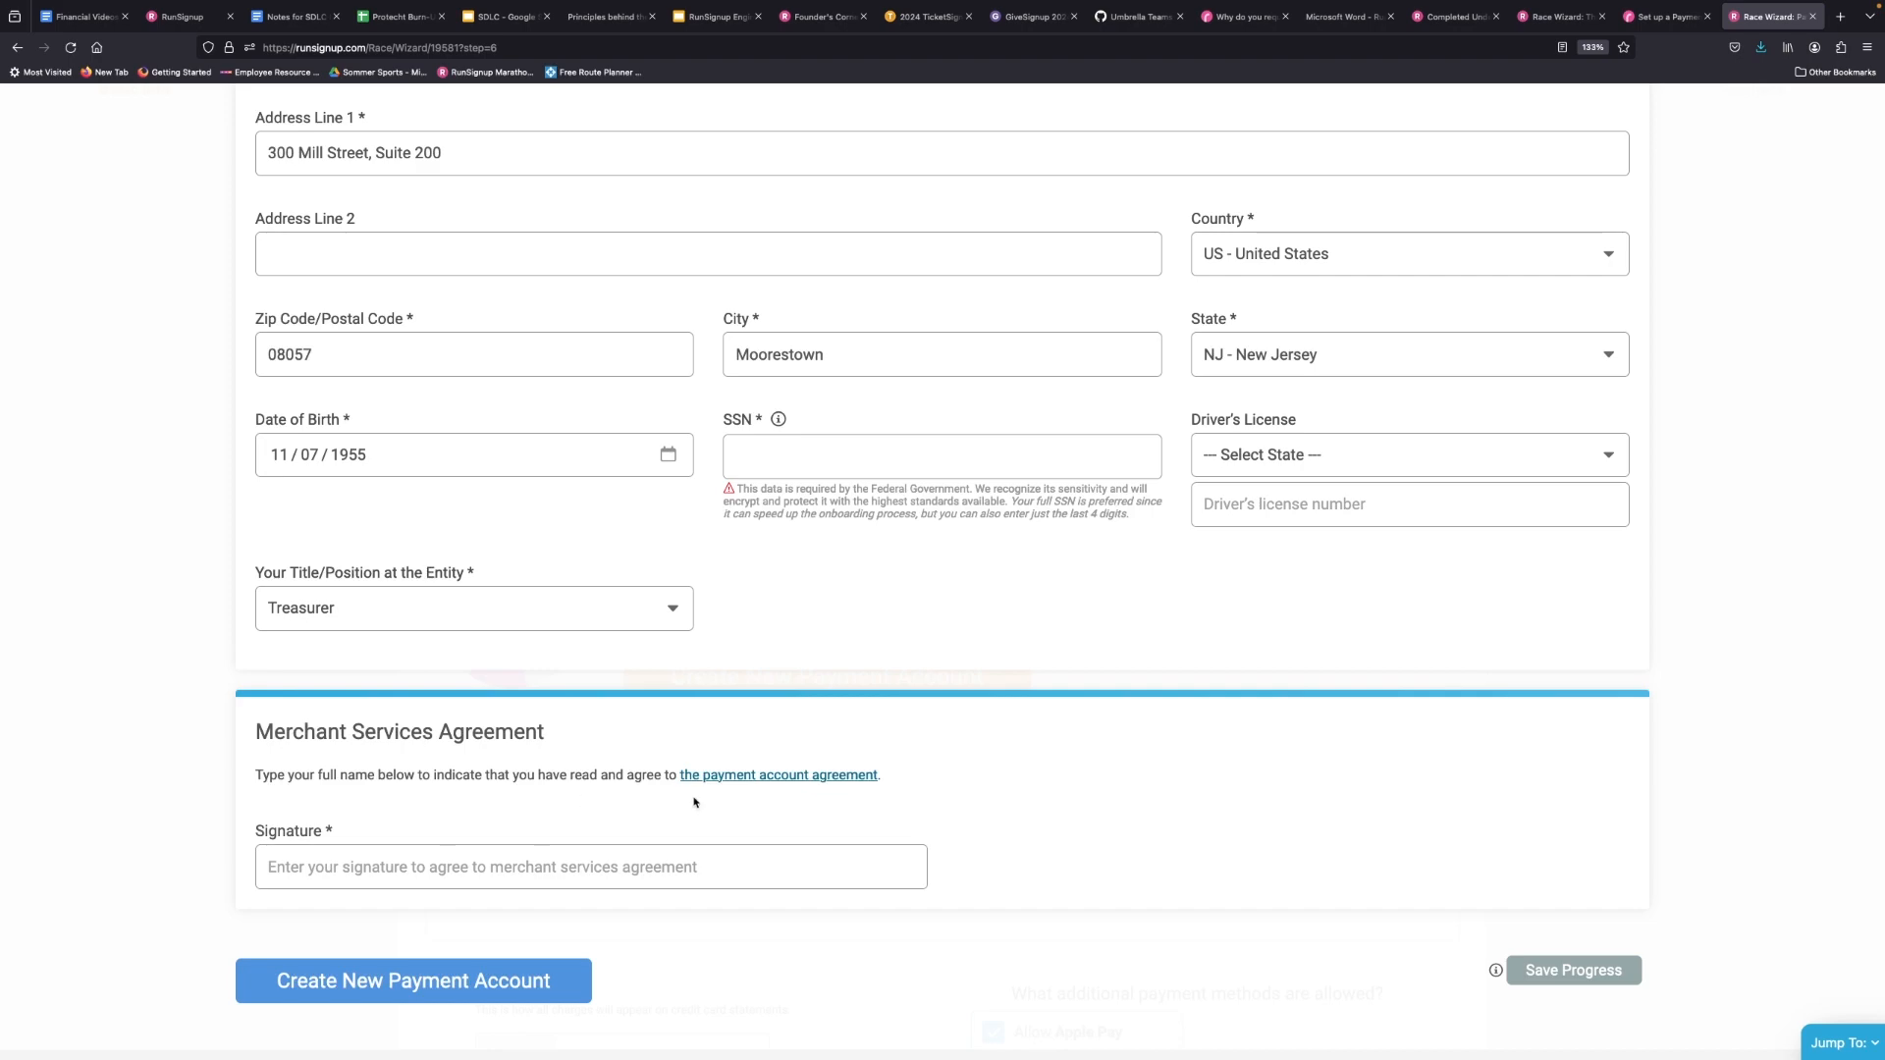
pyautogui.click(727, 778)
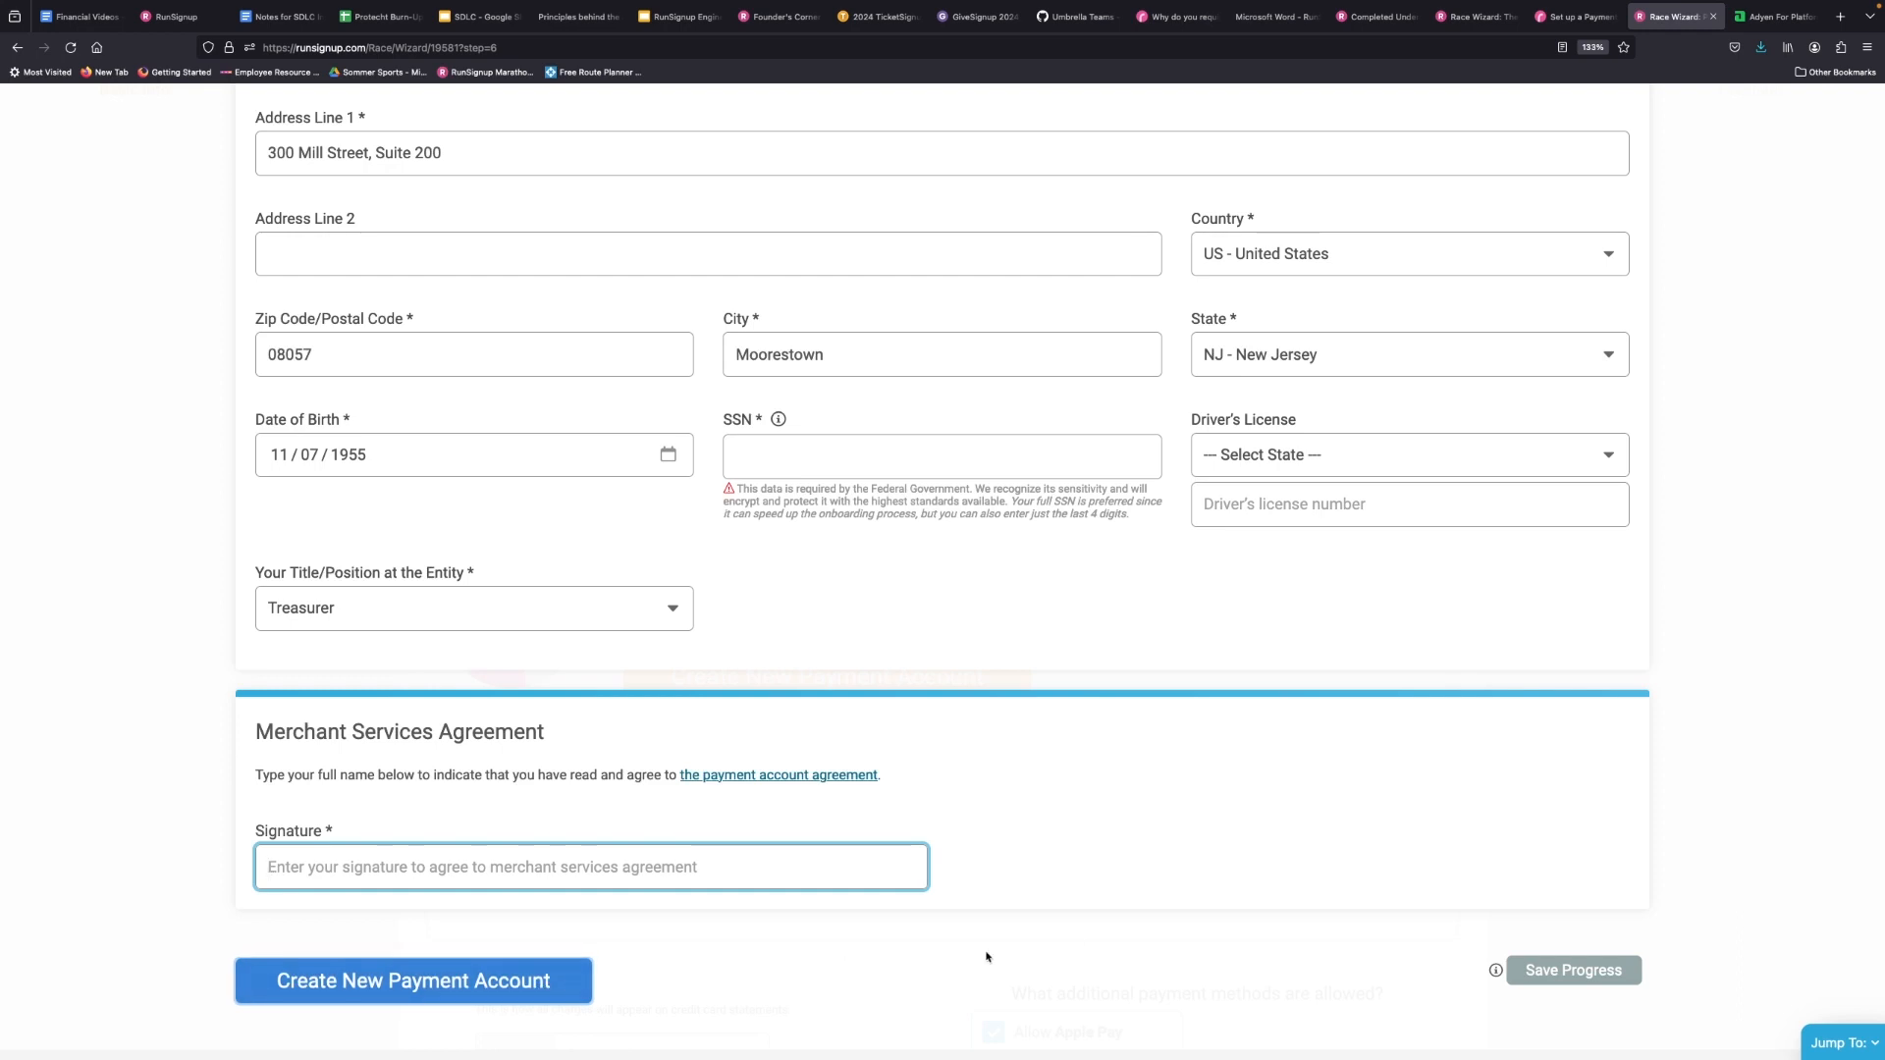
pyautogui.click(1546, 977)
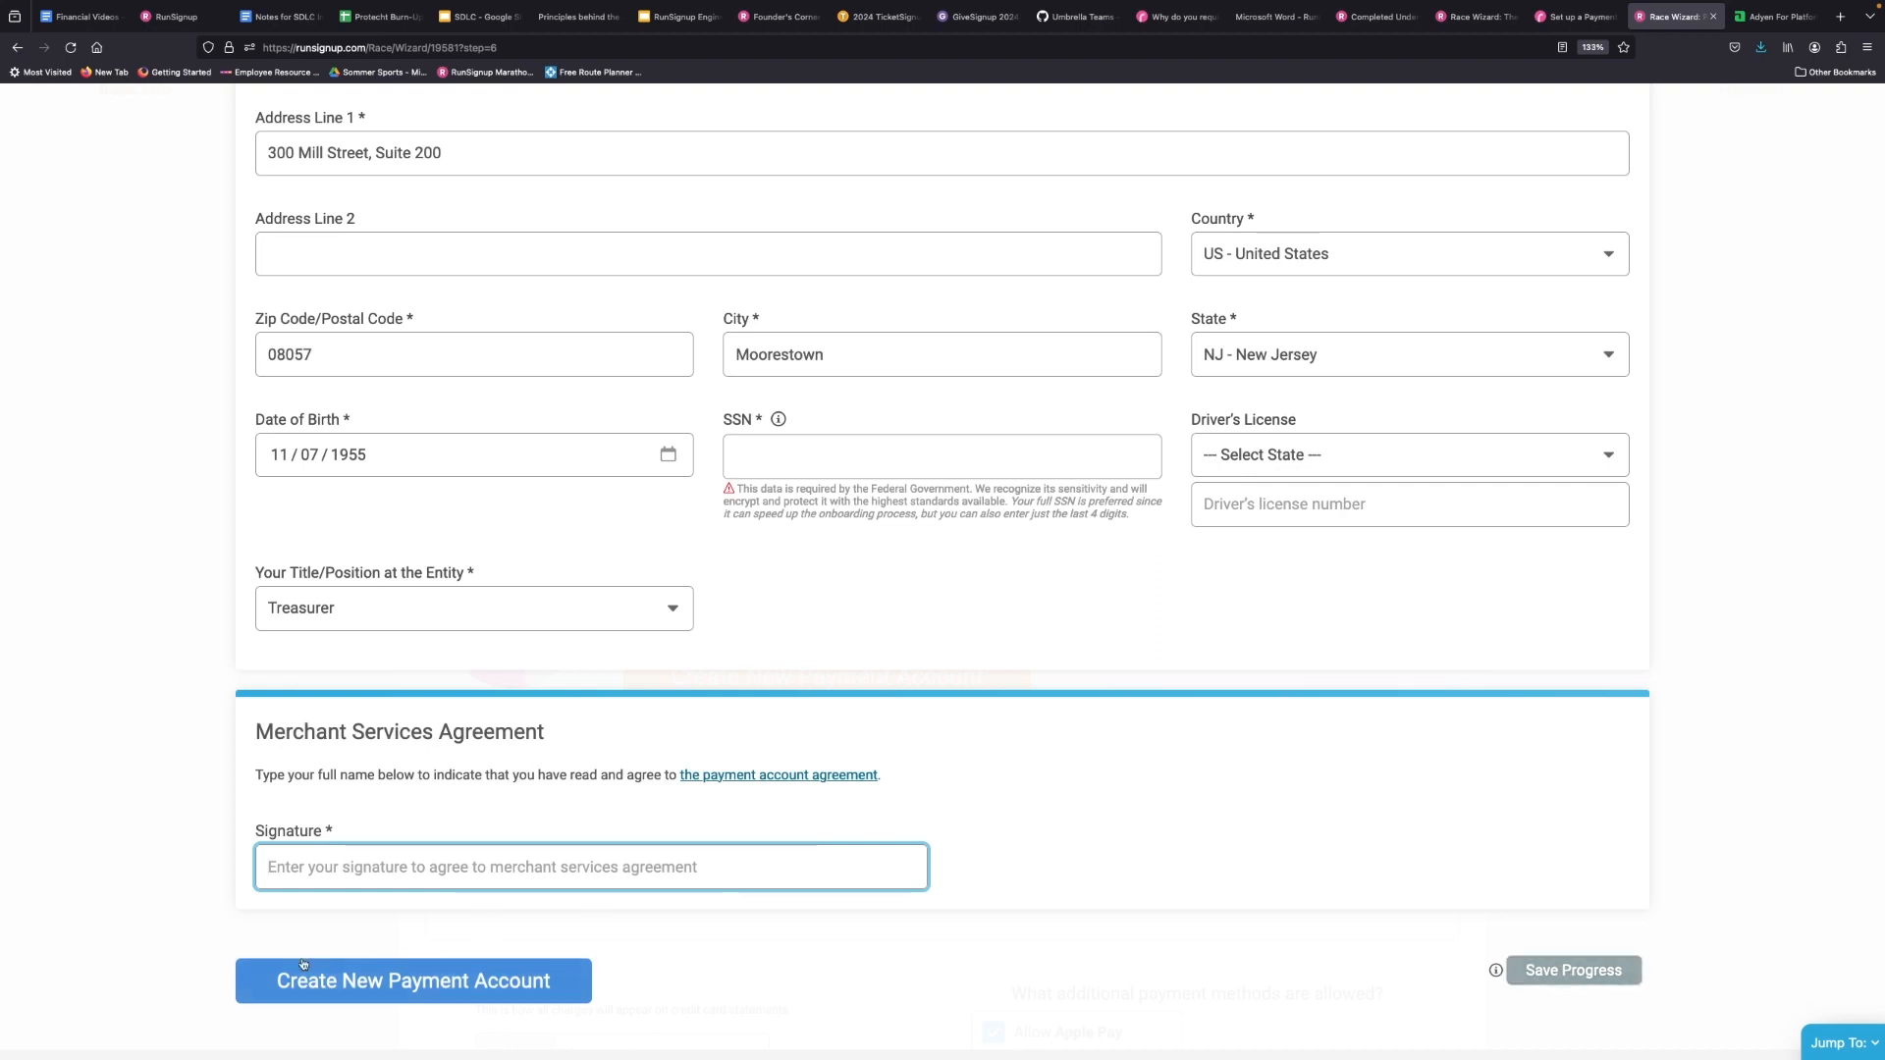
pyautogui.click(509, 998)
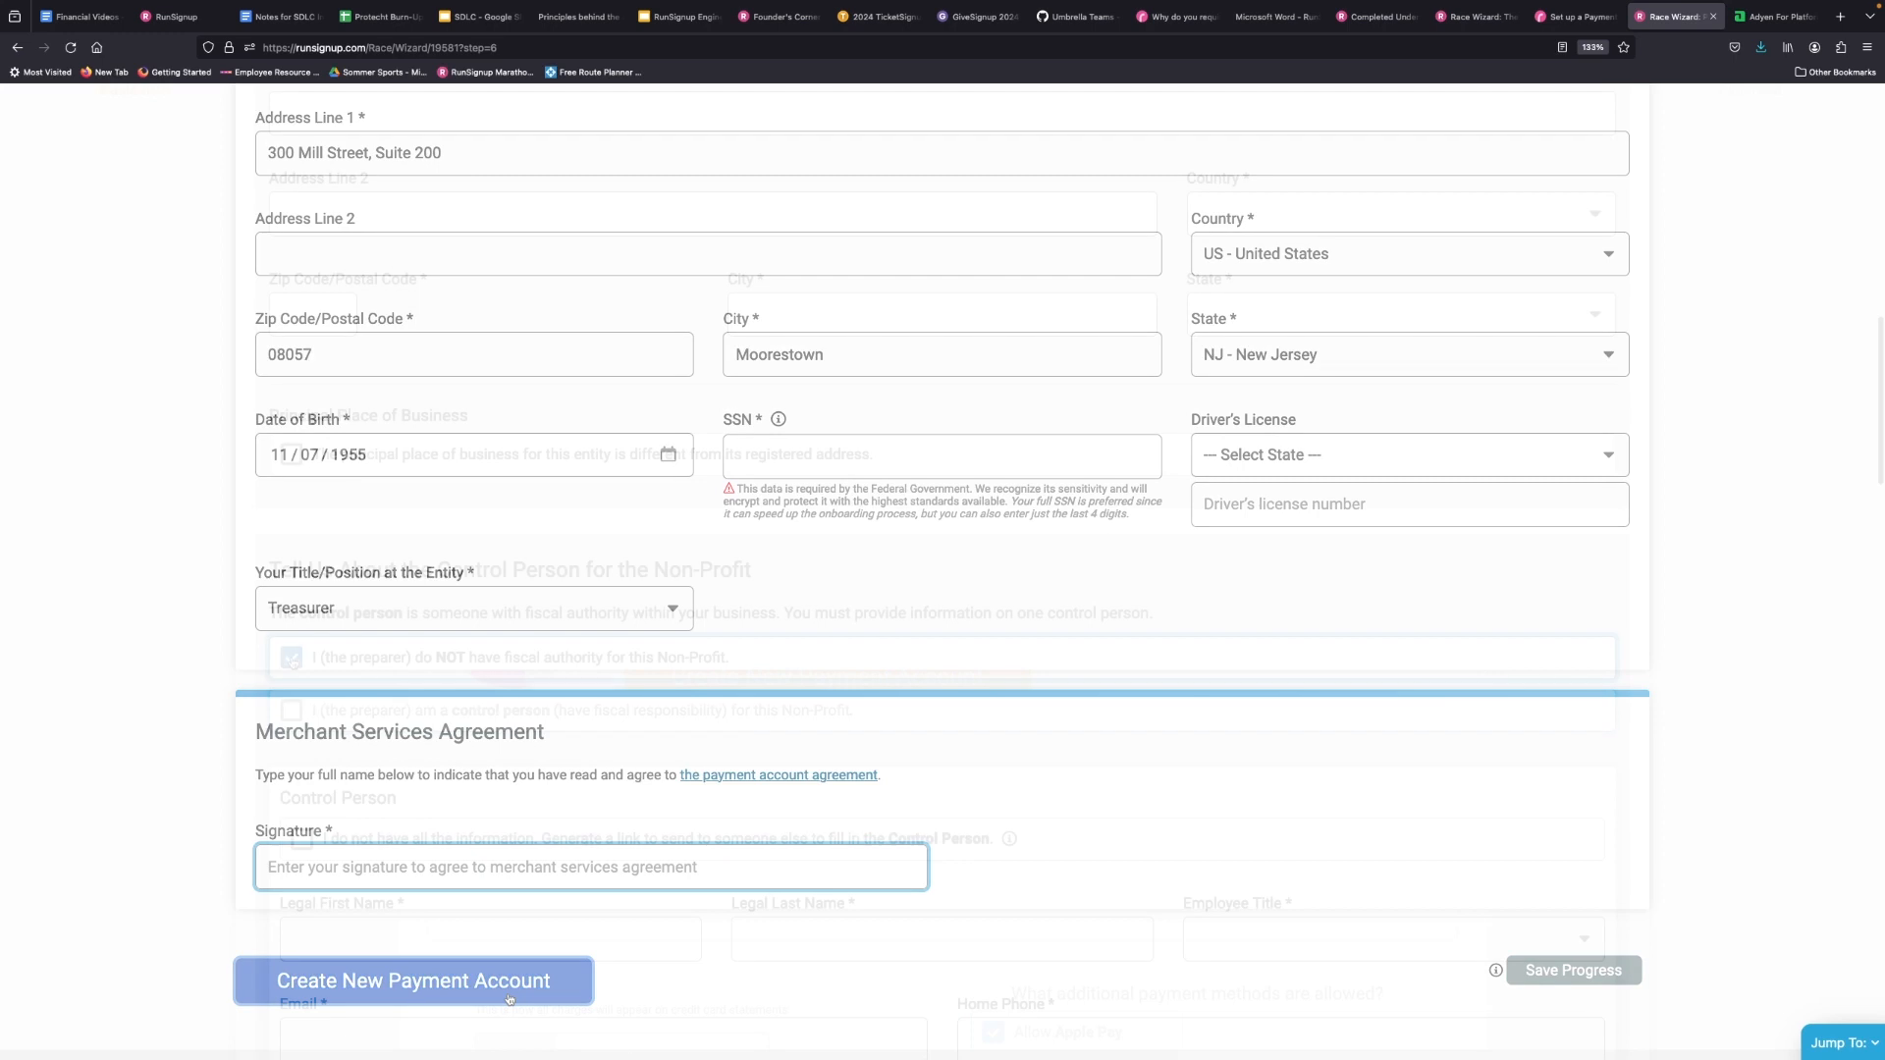
# - Choose to generate a link for someone else to fill in the control person, save the progress and dismiss the saved-progress notice
pyautogui.click(303, 598)
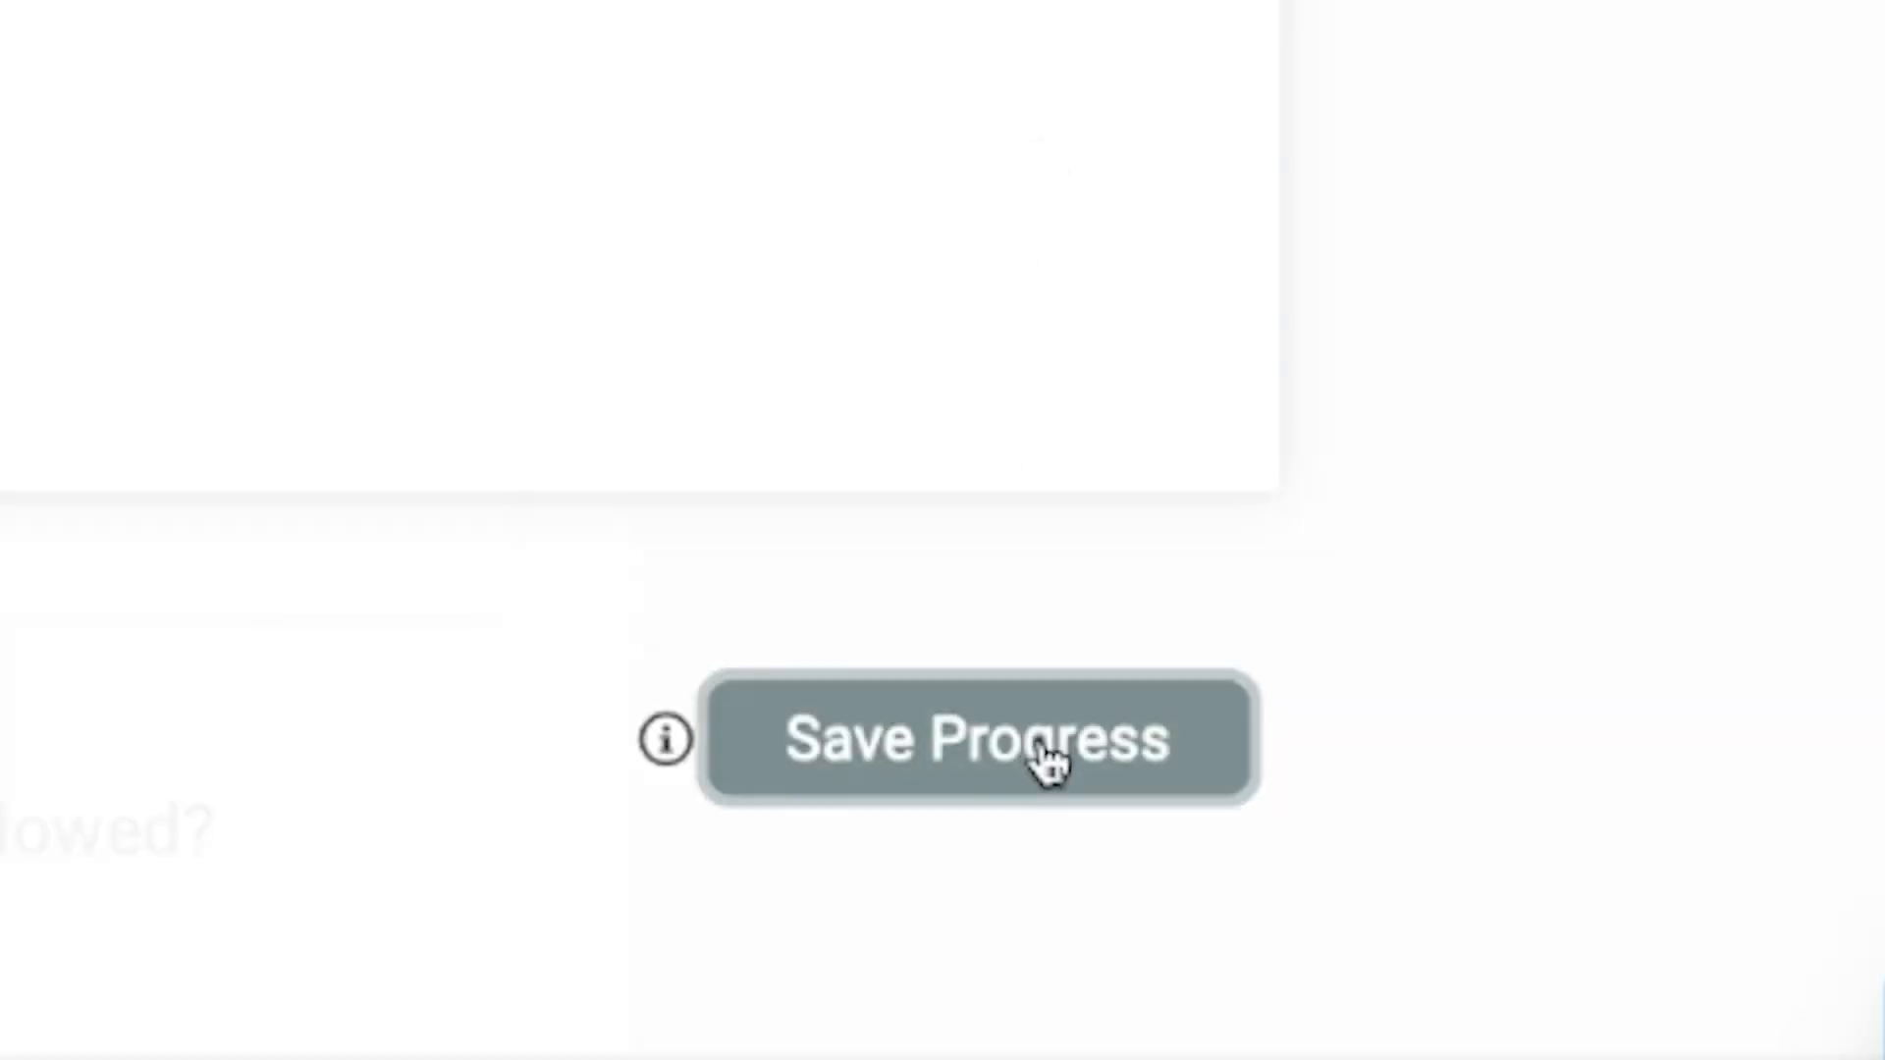
pyautogui.click(1049, 760)
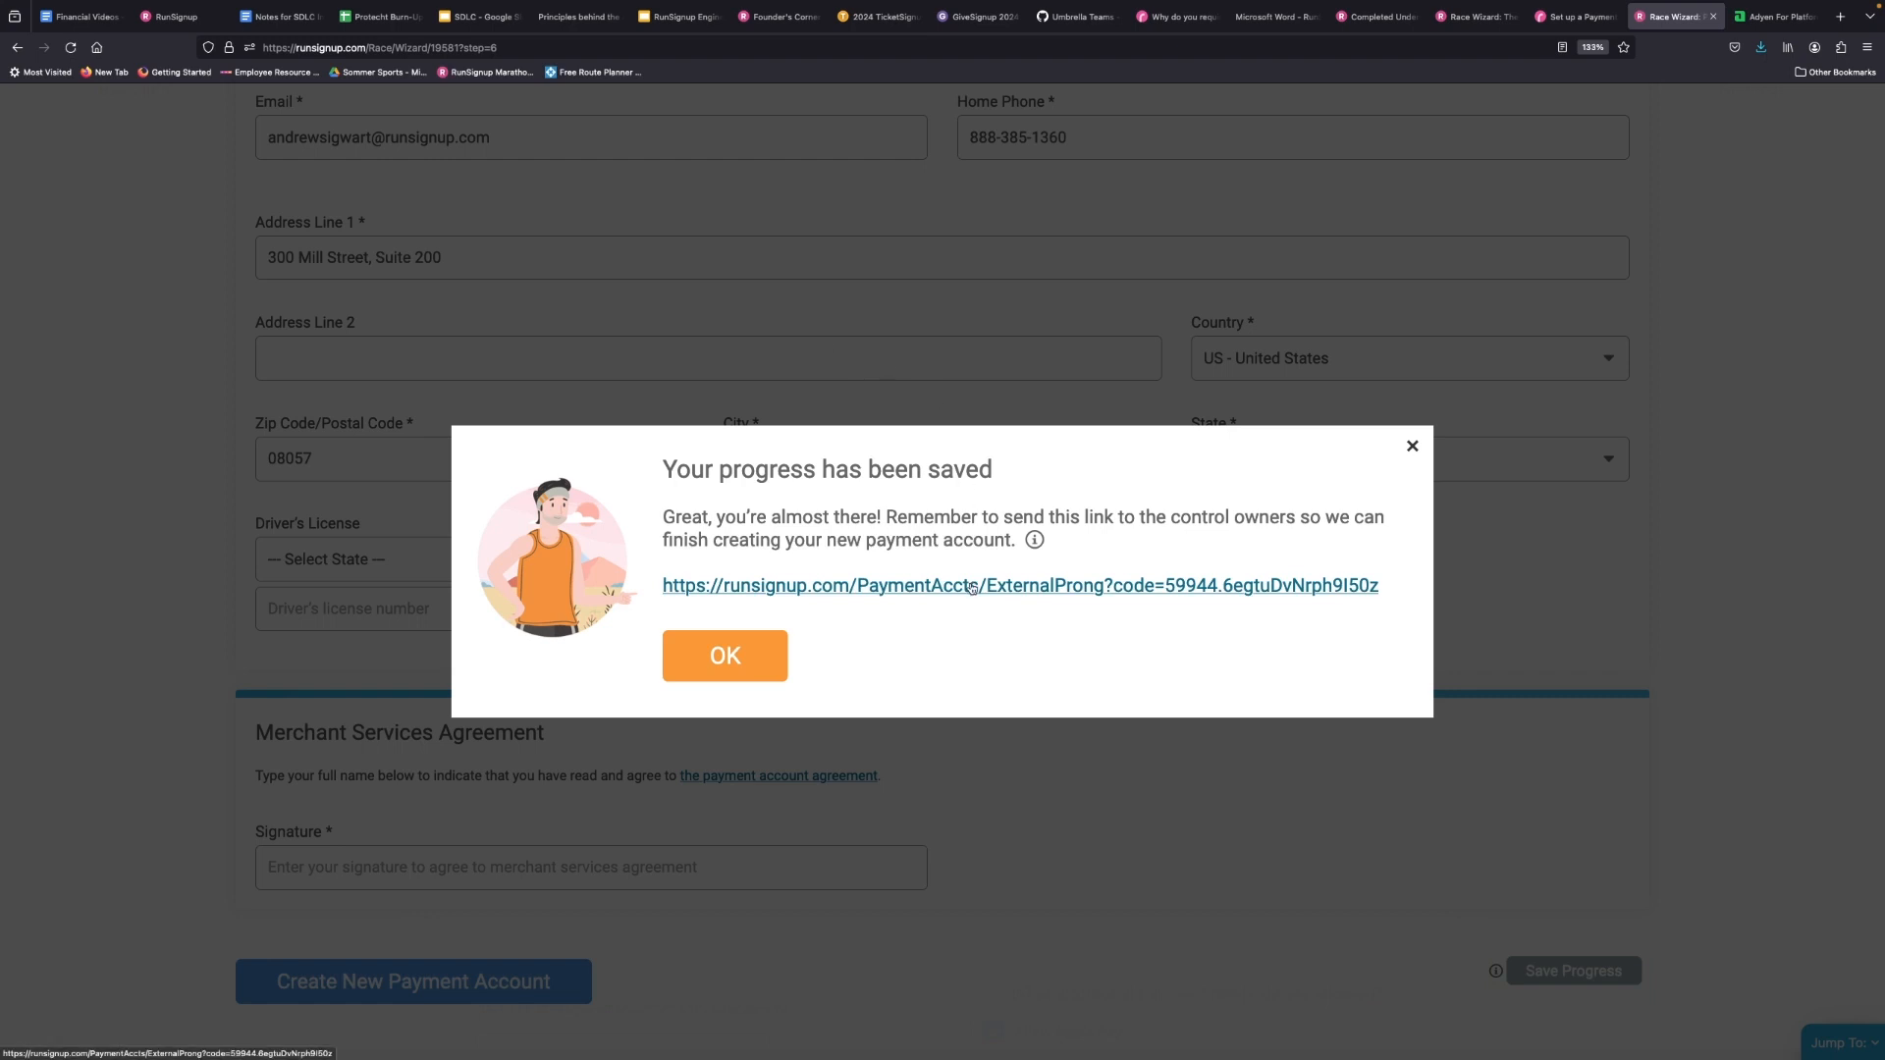
pyautogui.click(713, 663)
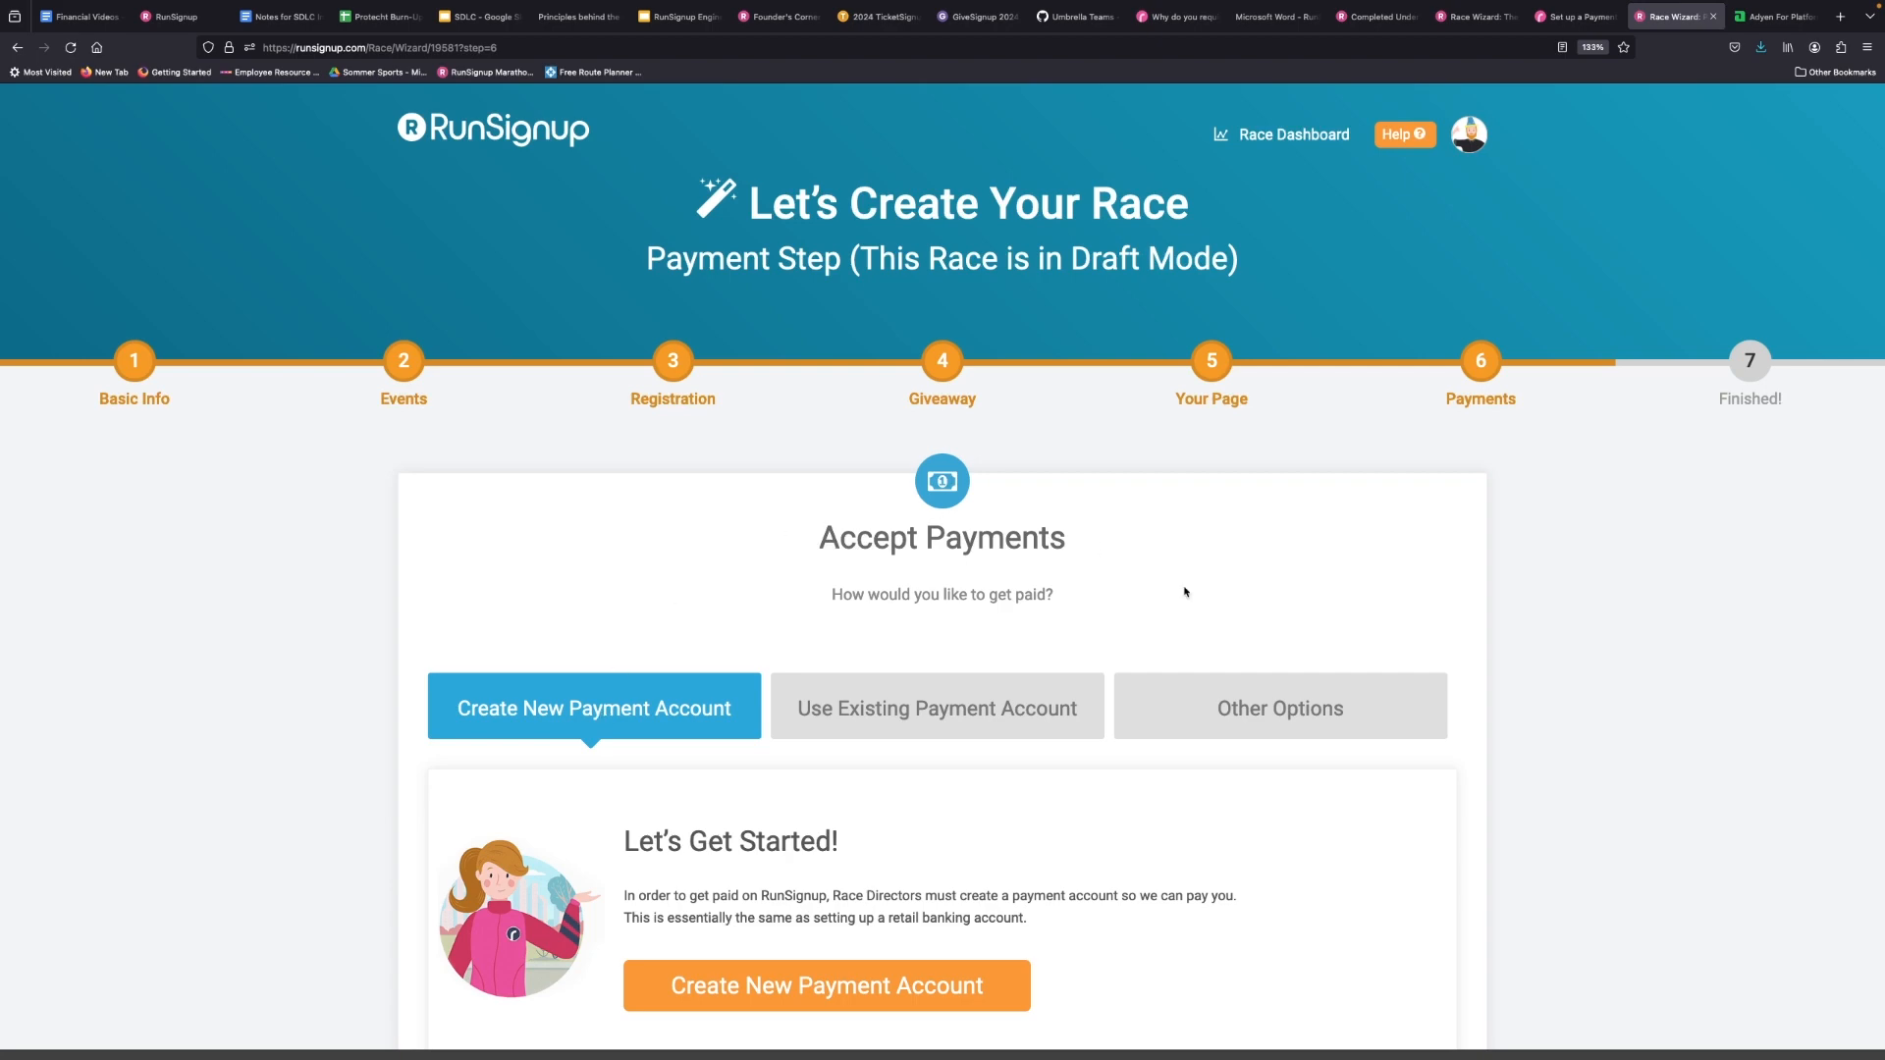
# - Show the other options for accepting payments and choose Send Setup Instructions by Email to view its invitee fields
pyautogui.click(1278, 722)
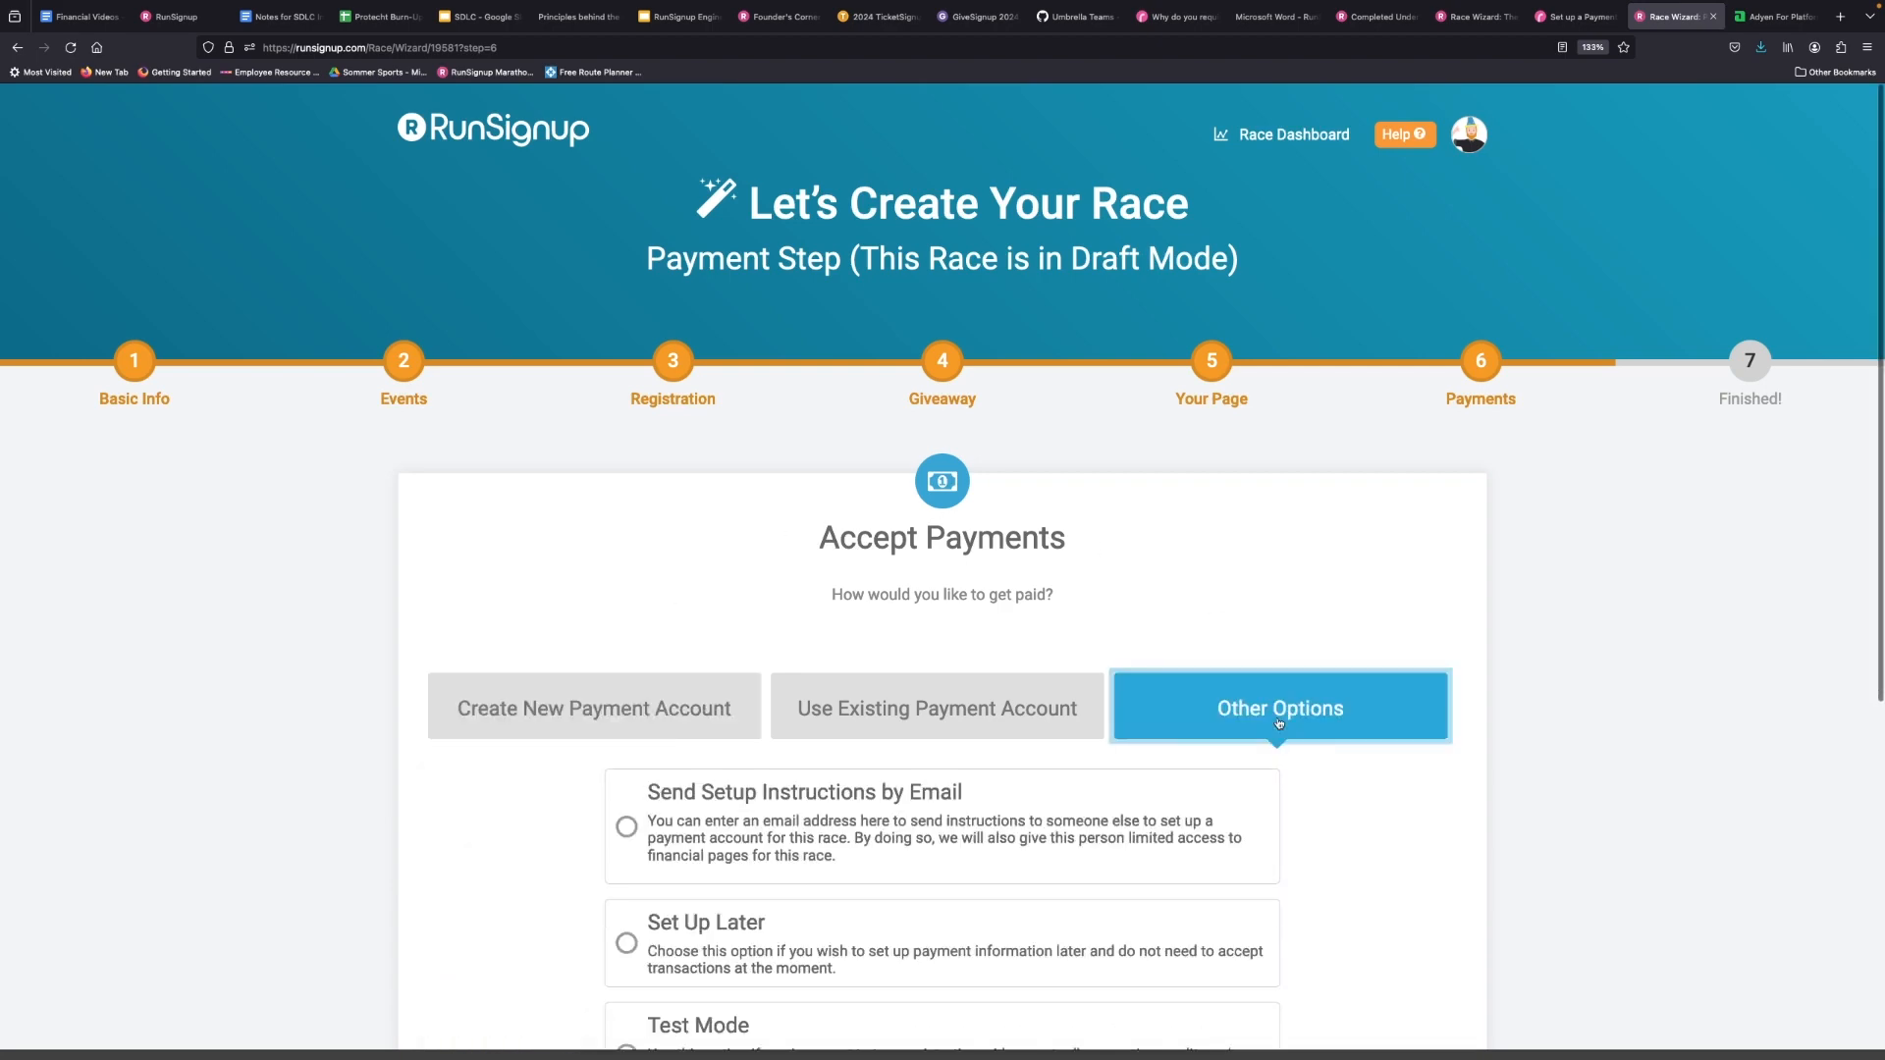
pyautogui.scroll(-4, 1278, 722)
pyautogui.click(1022, 472)
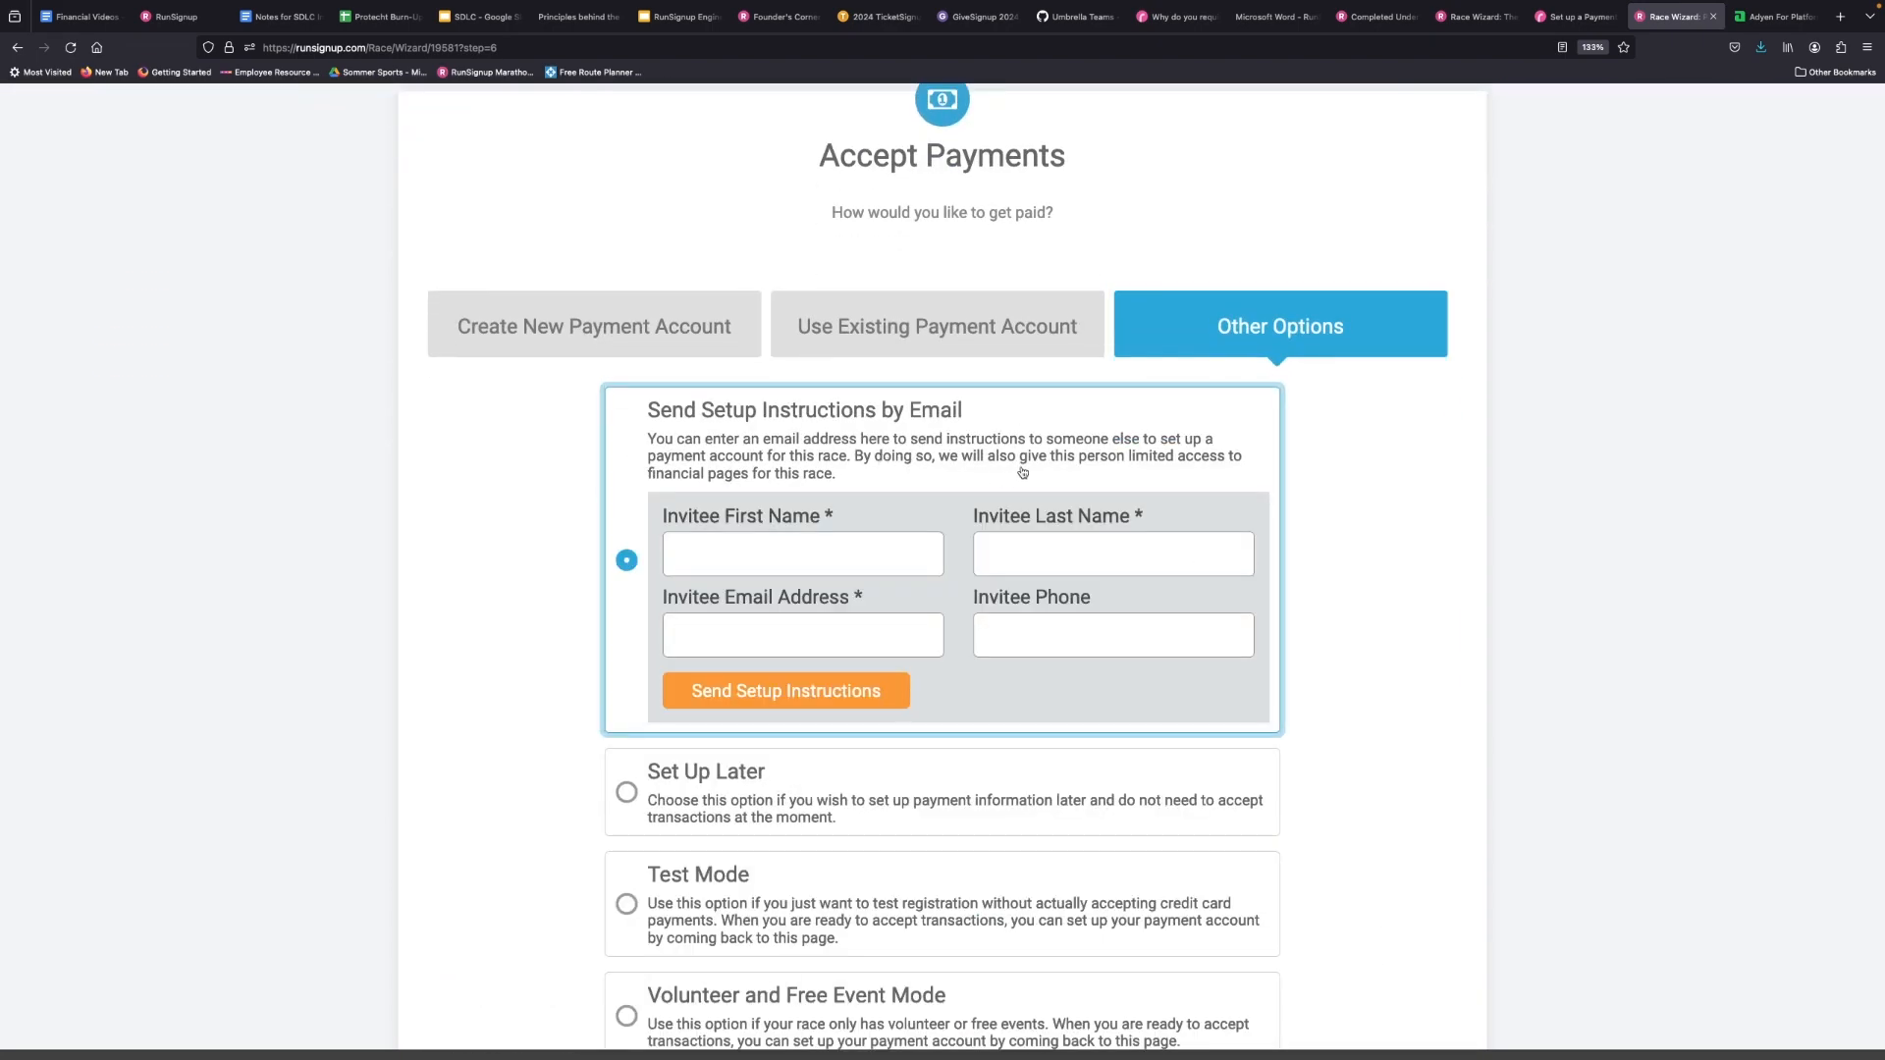
# - Go through the Set Up Later and Test Mode options and leave Volunteer and Free Event Mode selected
pyautogui.scroll(-3, 691, 460)
pyautogui.click(690, 461)
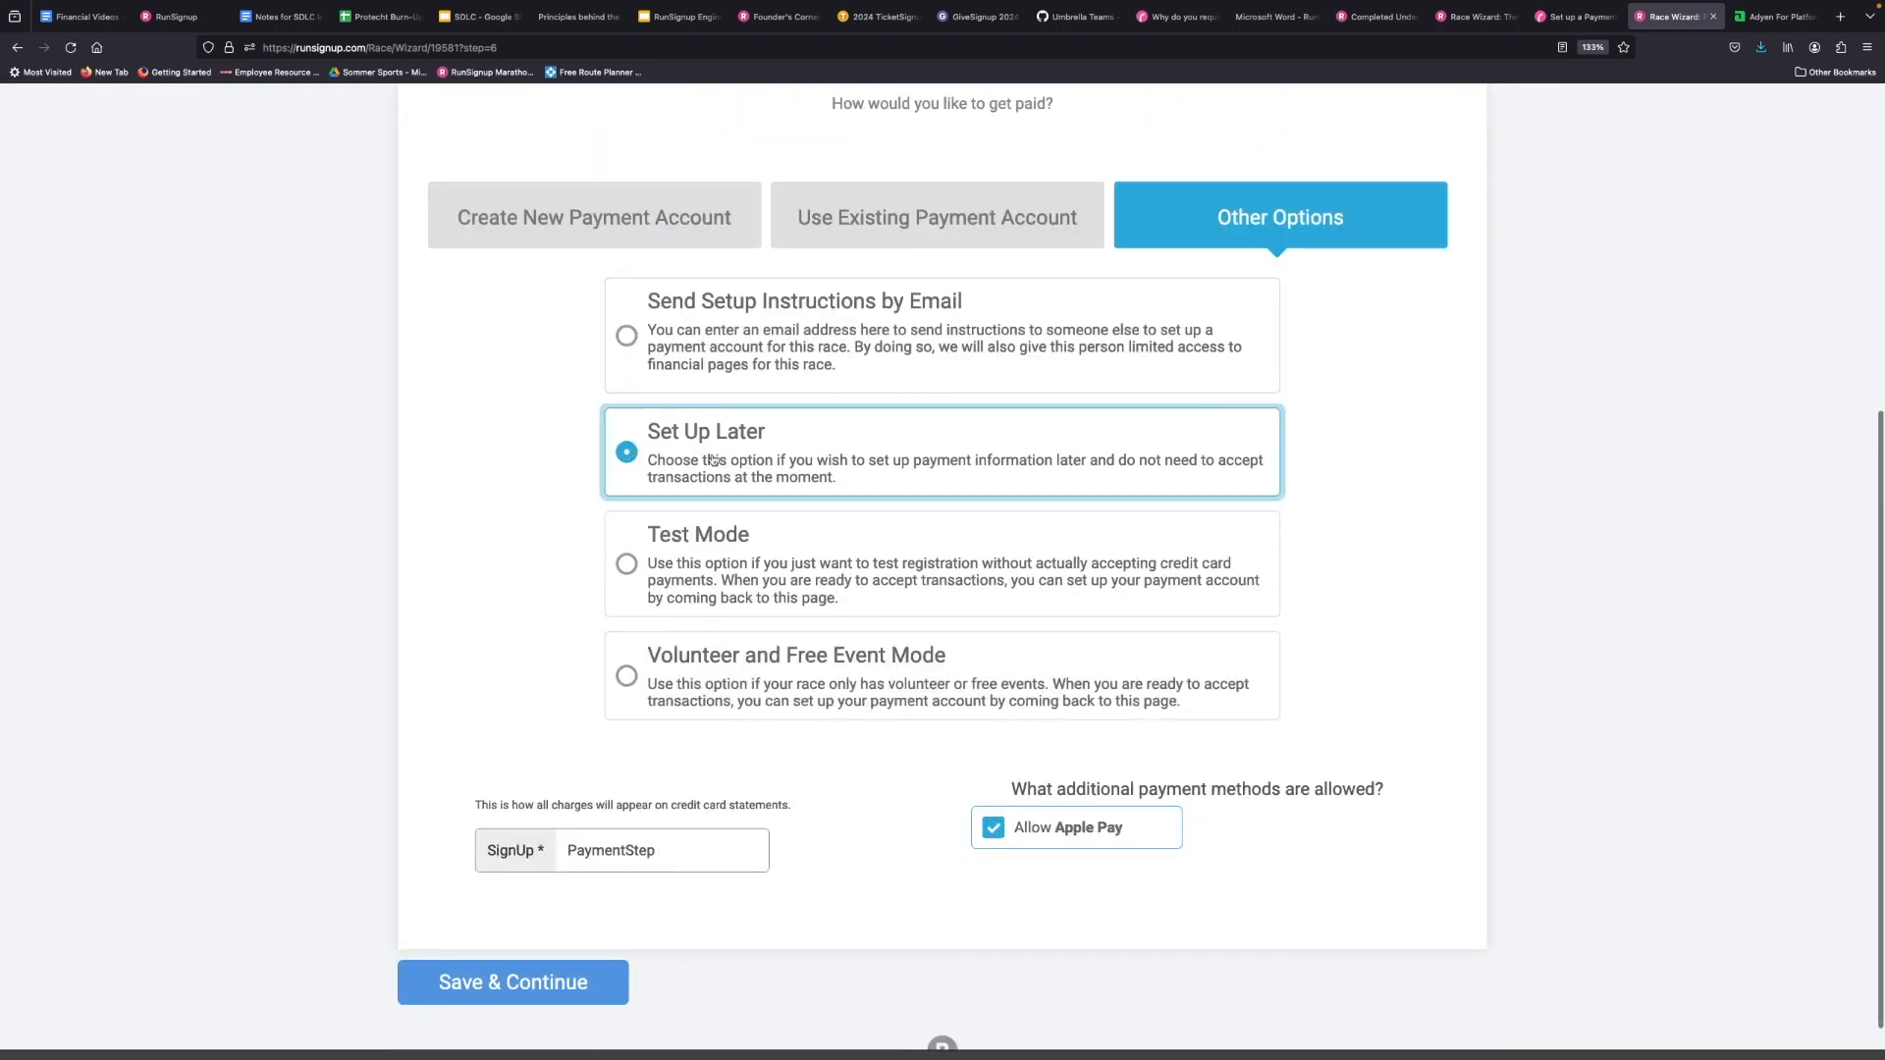
pyautogui.click(821, 562)
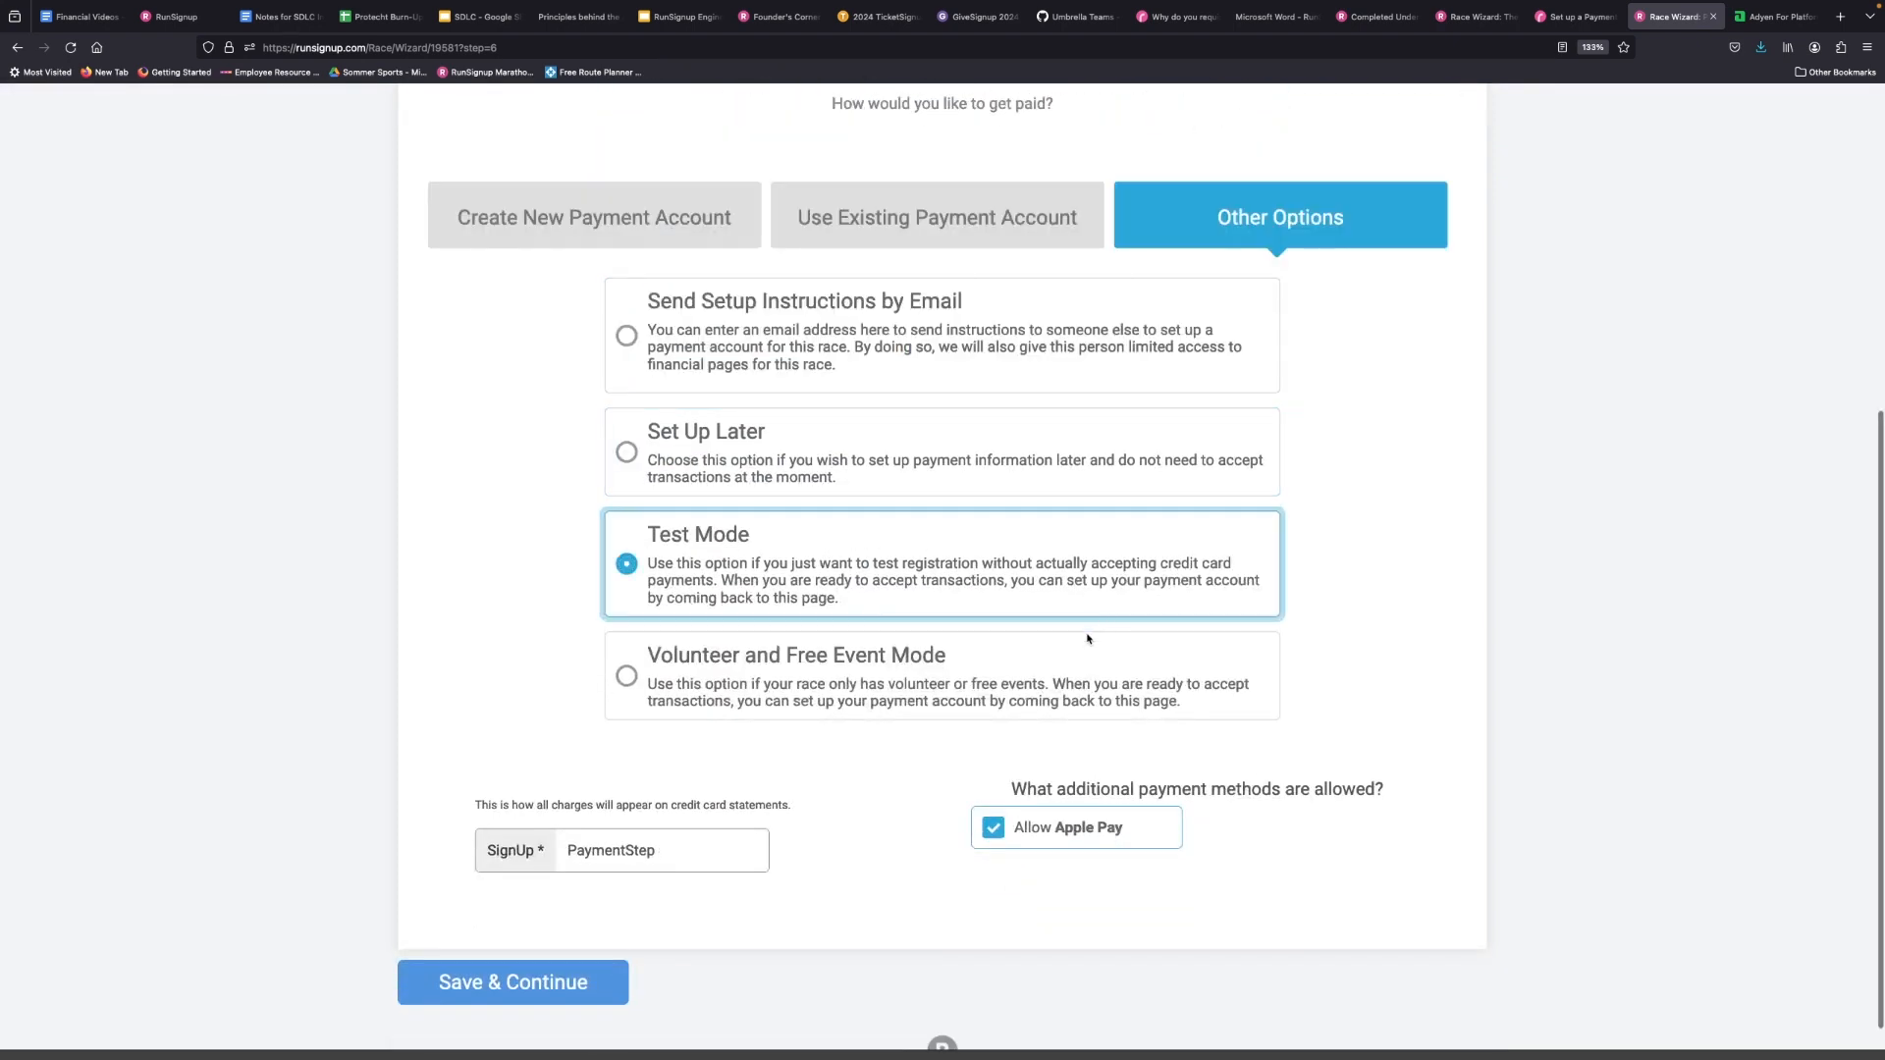
pyautogui.click(732, 687)
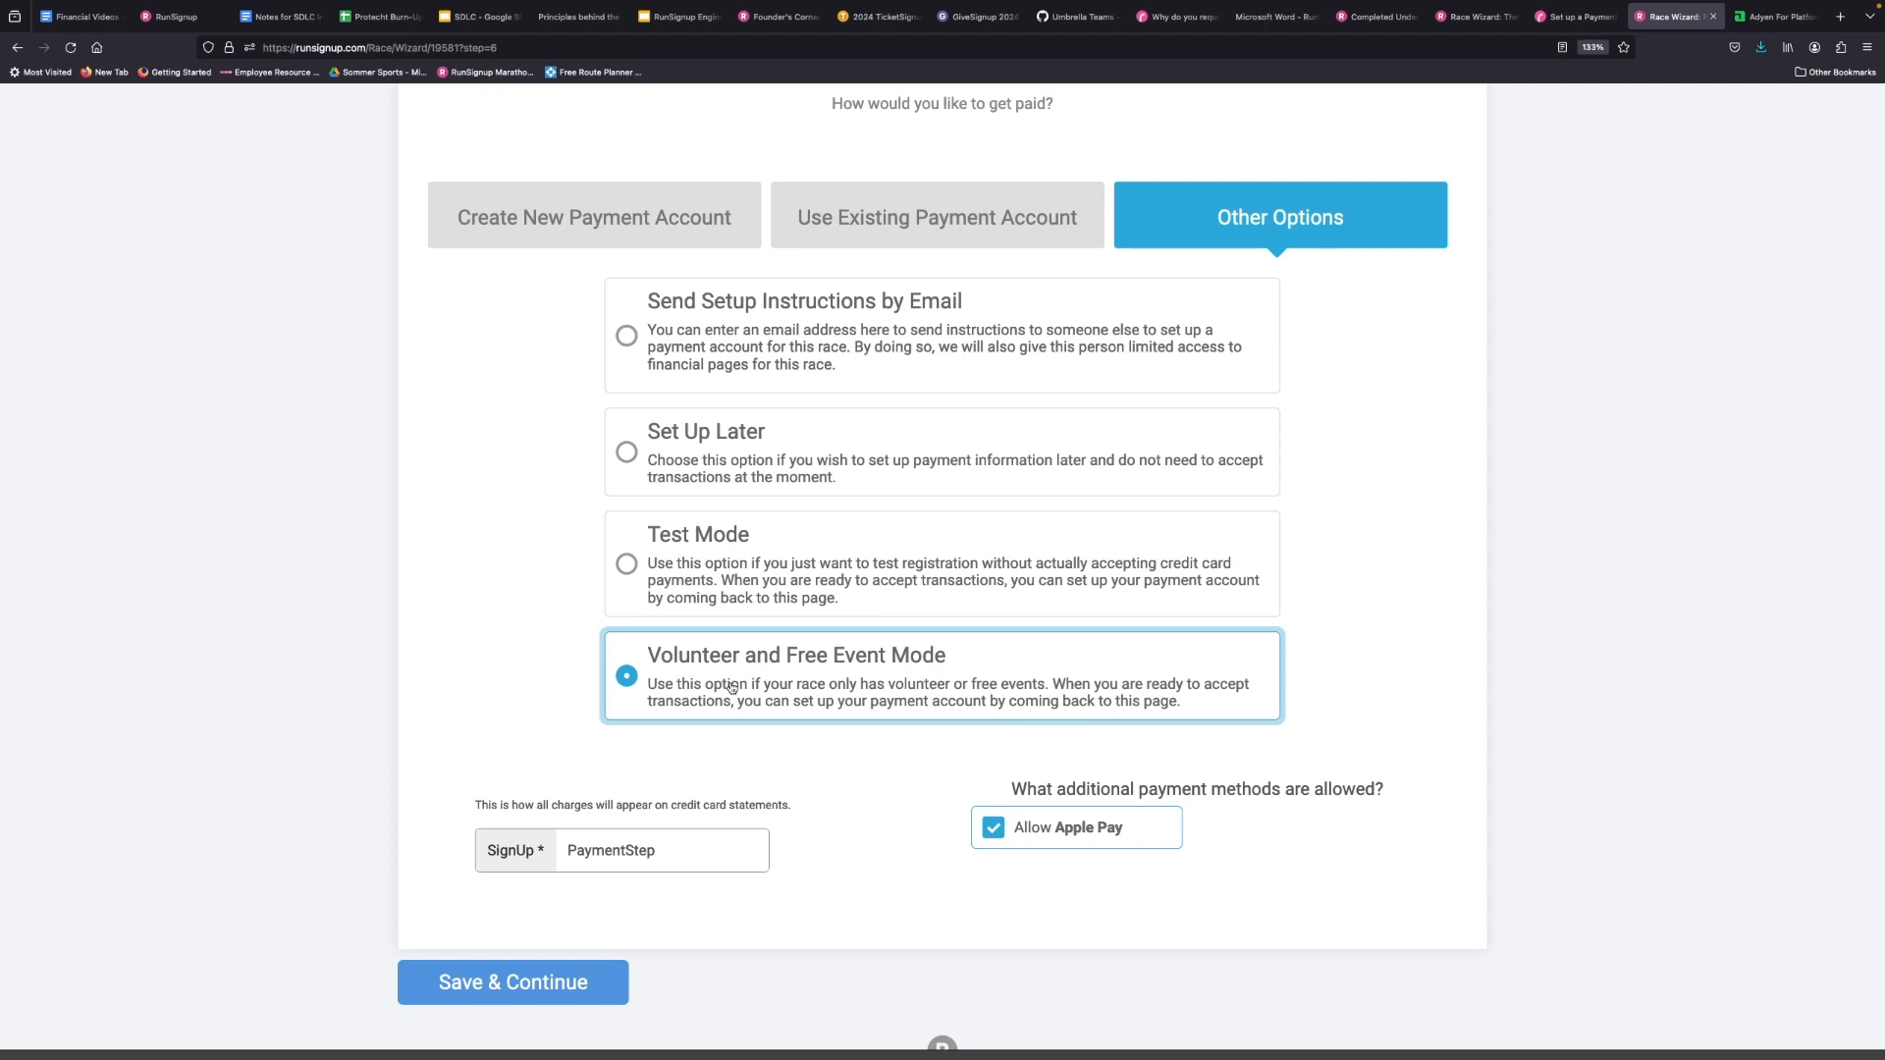
pyautogui.scroll(1, 731, 687)
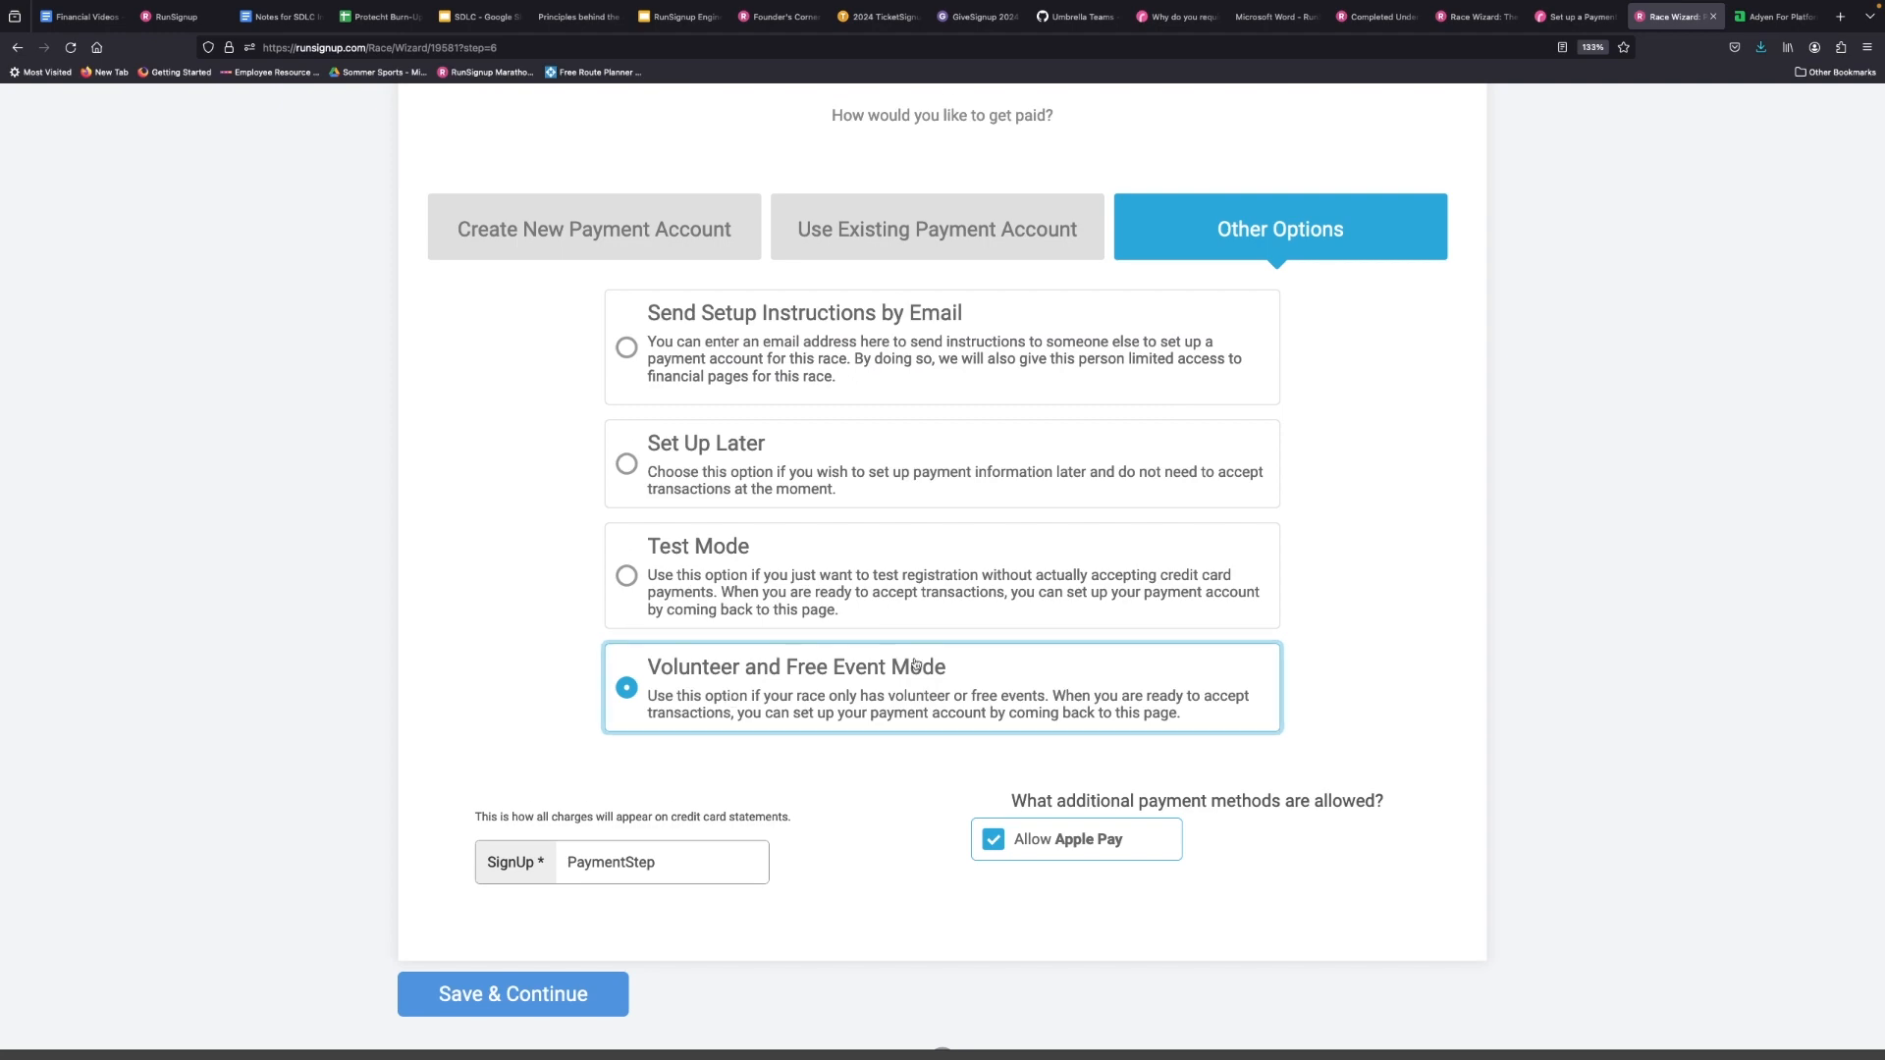